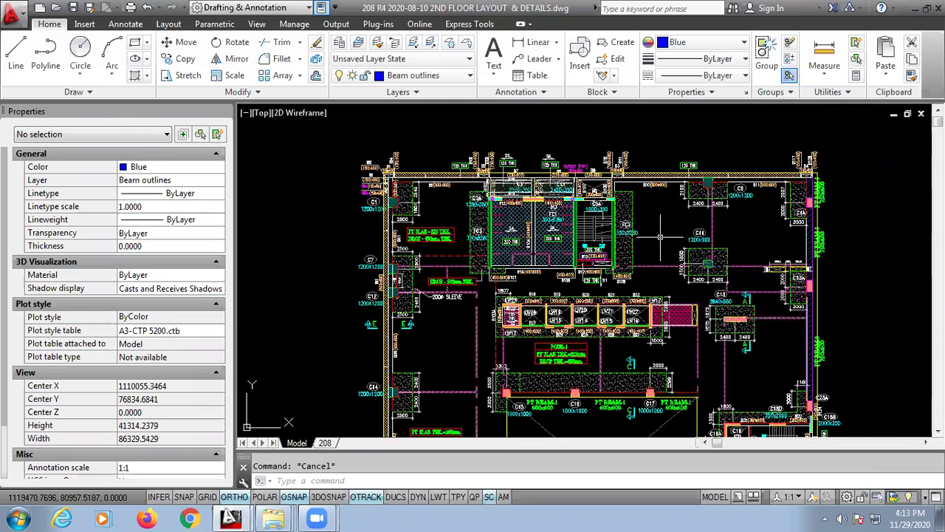
# - Examine the second-floor structural layout, including its stair and lift cores, columns, drops, PT beams and pour strips
pyautogui.moveTo(657, 244); pyautogui.dragTo(645, 201, button='middle')
pyautogui.scroll(2, 440, 207)
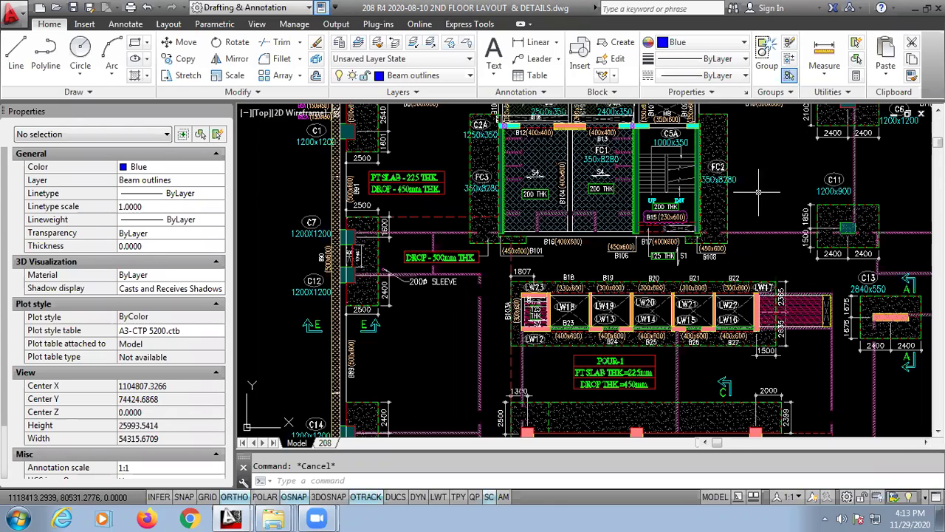
pyautogui.scroll(-3, 760, 196)
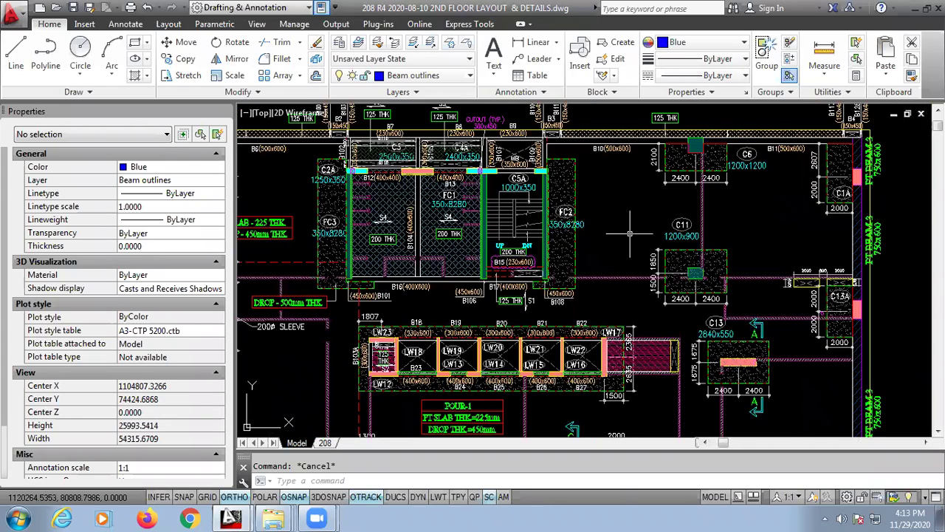
pyautogui.moveTo(665, 307); pyautogui.dragTo(667, 196, button='middle')
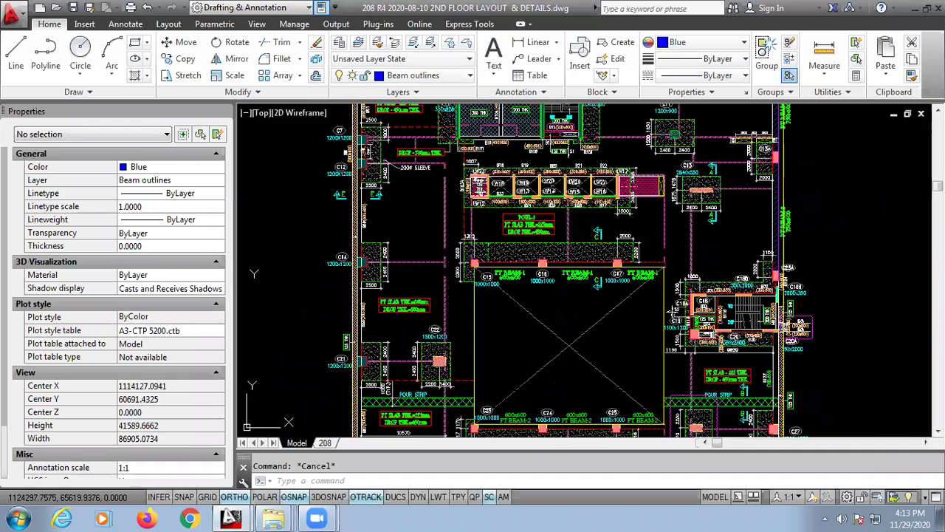
pyautogui.scroll(2, 432, 212)
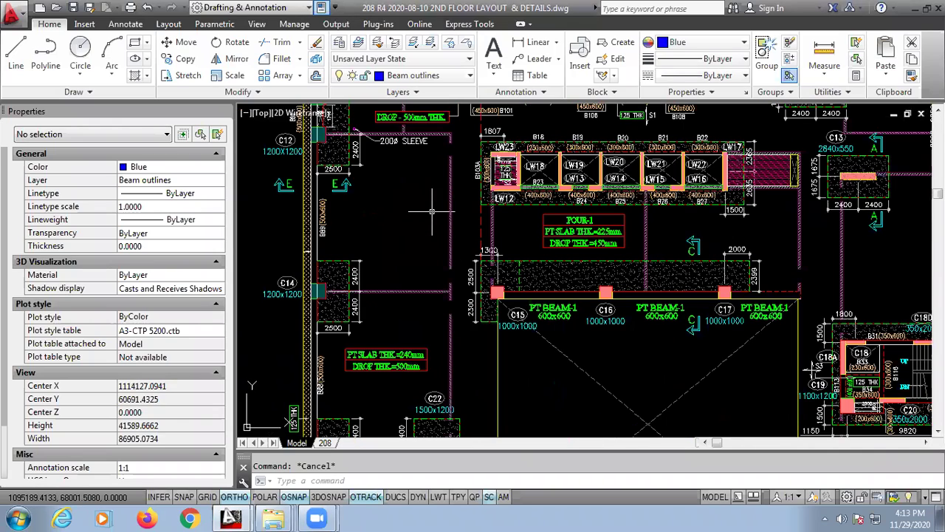
pyautogui.moveTo(404, 212); pyautogui.dragTo(401, 265, button='middle')
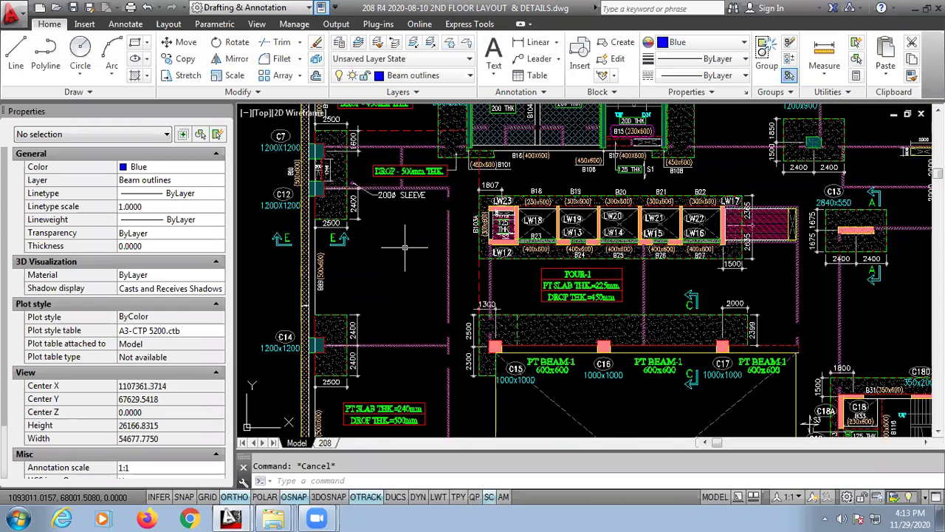
pyautogui.scroll(-2, 405, 246)
pyautogui.moveTo(649, 426)
pyautogui.mouseDown(button='middle')
pyautogui.moveTo(627, 316)
pyautogui.moveTo(582, 192)
pyautogui.mouseUp(button='middle')
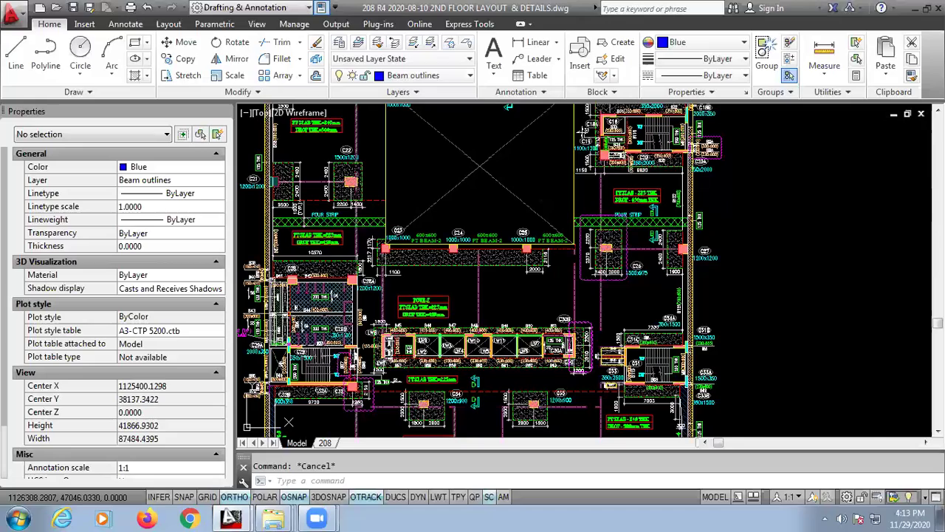
pyautogui.moveTo(518, 176)
pyautogui.mouseDown(button='middle')
pyautogui.moveTo(523, 197)
pyautogui.moveTo(606, 249)
pyautogui.mouseUp(button='middle')
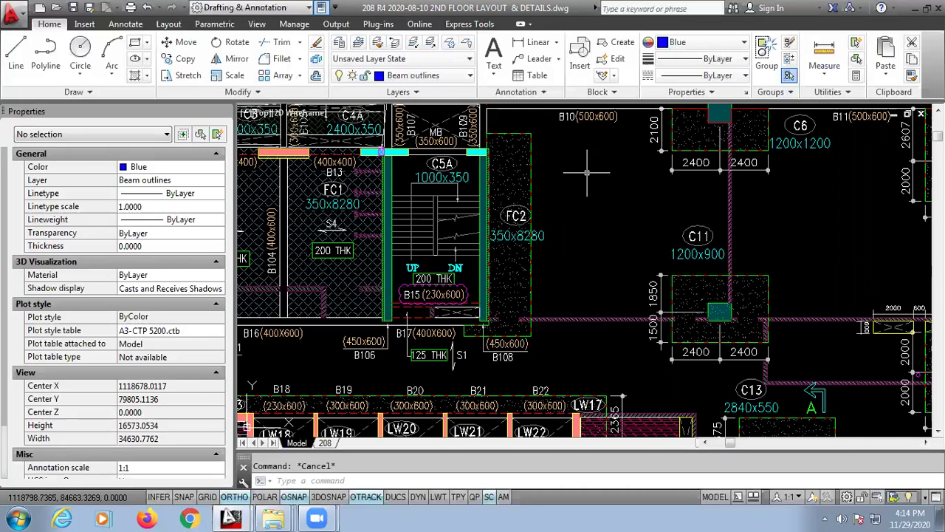
pyautogui.scroll(-4, 587, 173)
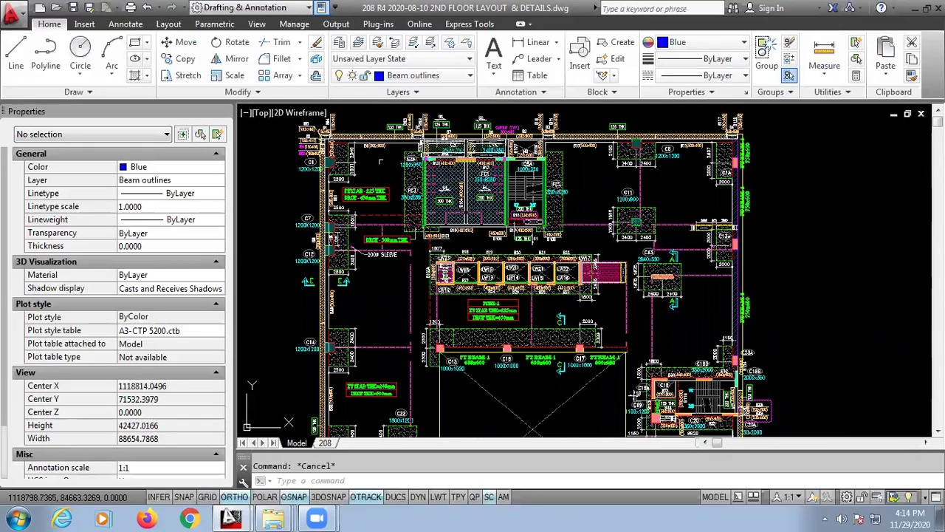
pyautogui.scroll(-4, 635, 243)
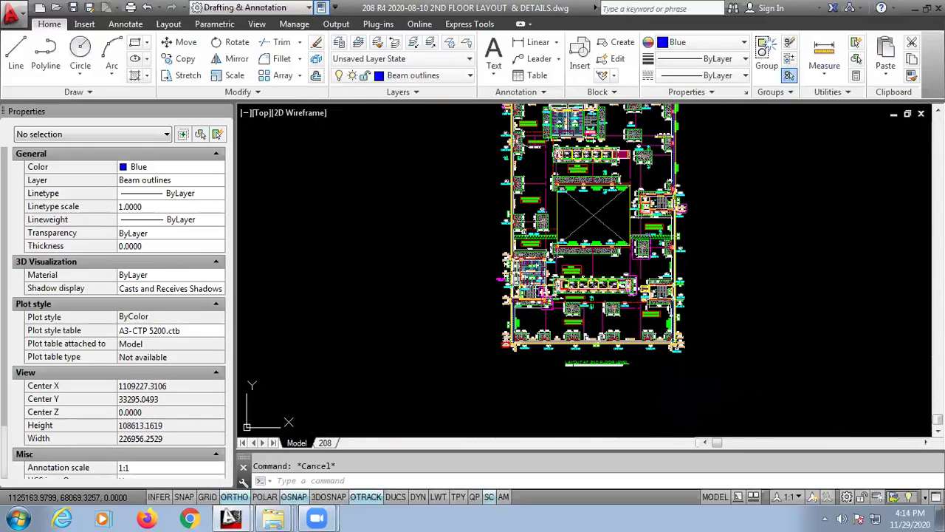
# - Inspect the reinforcement outline polyline along beam B6 near column C1
pyautogui.moveTo(587, 310); pyautogui.dragTo(556, 414, button='middle')
pyautogui.scroll(8, 507, 245)
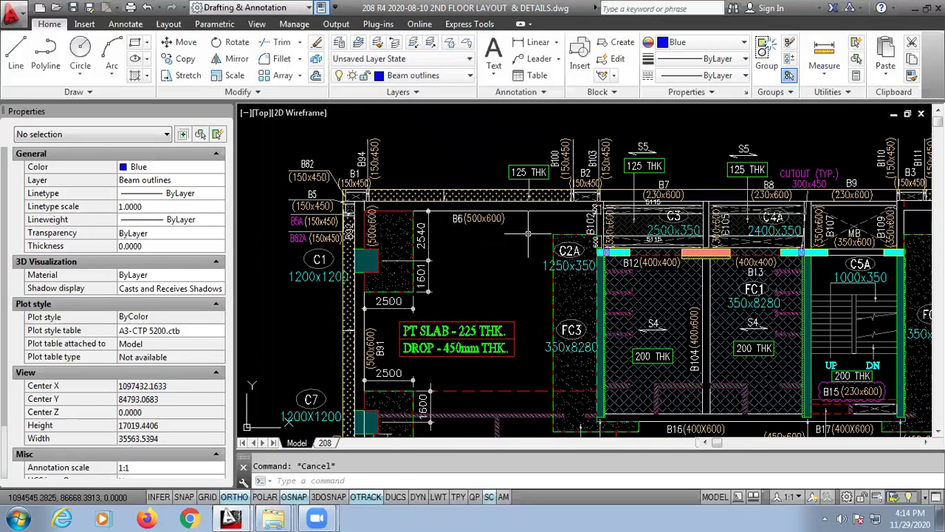
pyautogui.scroll(2, 481, 260)
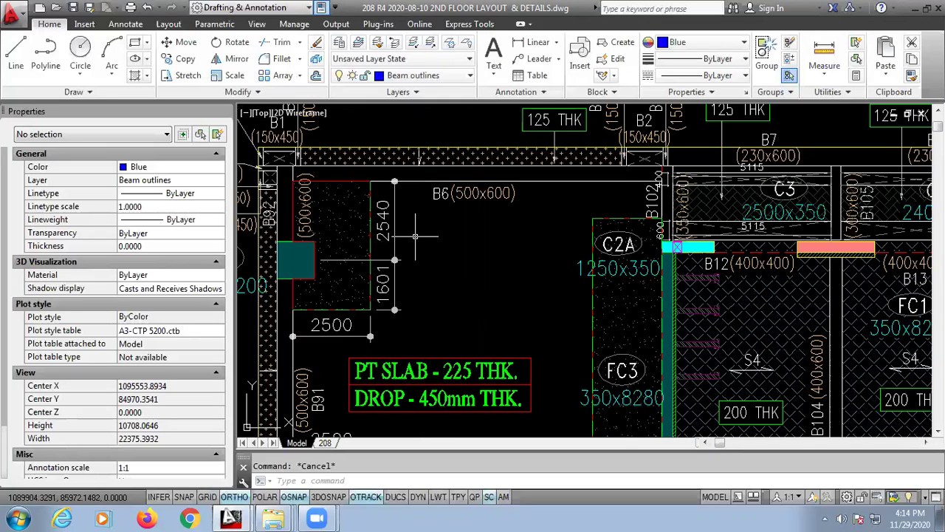
pyautogui.click(426, 179)
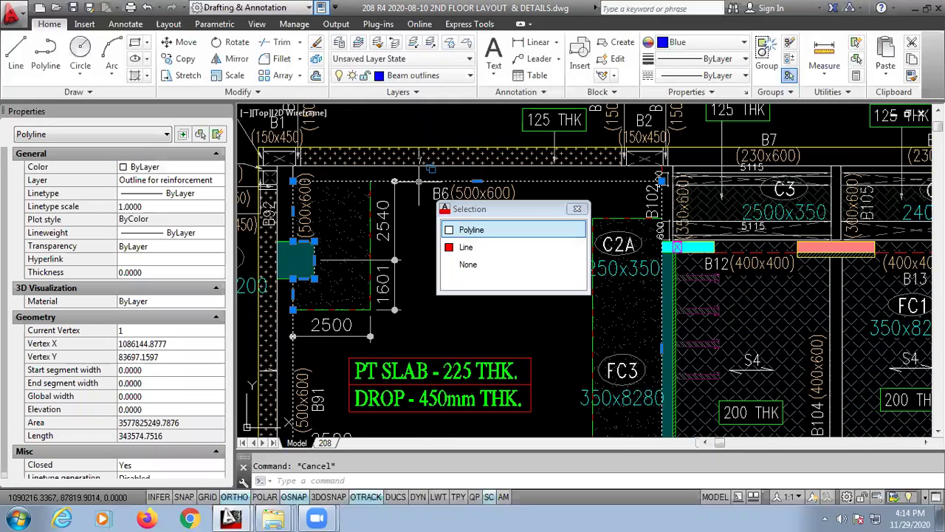
pyautogui.press('Escape')
pyautogui.click(348, 180)
pyautogui.press('Escape')
# - Examine and compare the simplified outline plans placed beside the detailed floor layout
pyautogui.scroll(-3, 429, 208)
pyautogui.moveTo(712, 266); pyautogui.dragTo(180, 230, button='middle')
pyautogui.scroll(-2, 441, 229)
pyautogui.moveTo(643, 269); pyautogui.dragTo(421, 237, button='middle')
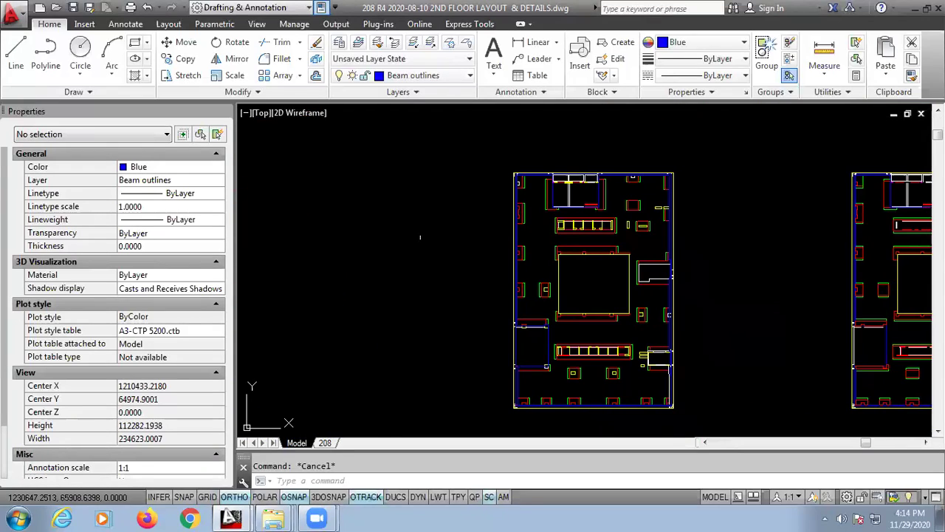
pyautogui.moveTo(581, 318); pyautogui.dragTo(499, 343, button='middle')
pyautogui.scroll(6, 500, 344)
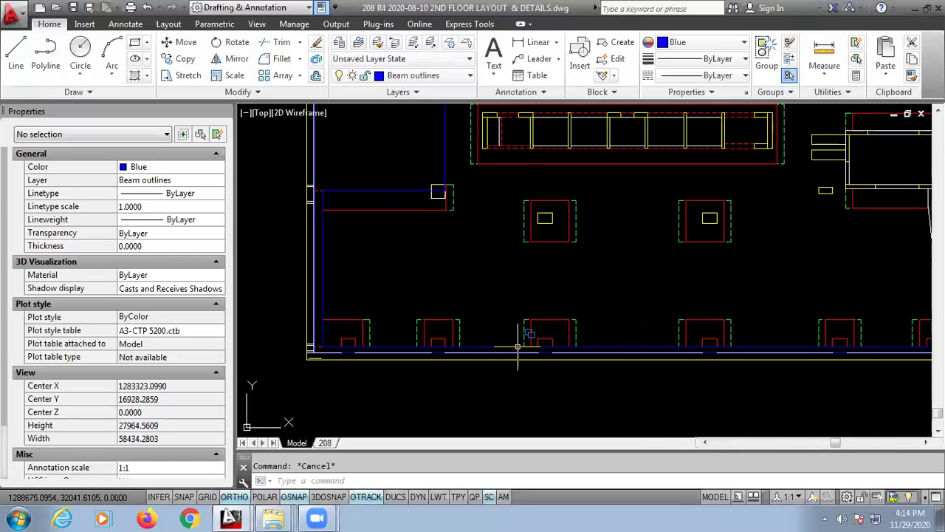
pyautogui.scroll(-4, 814, 320)
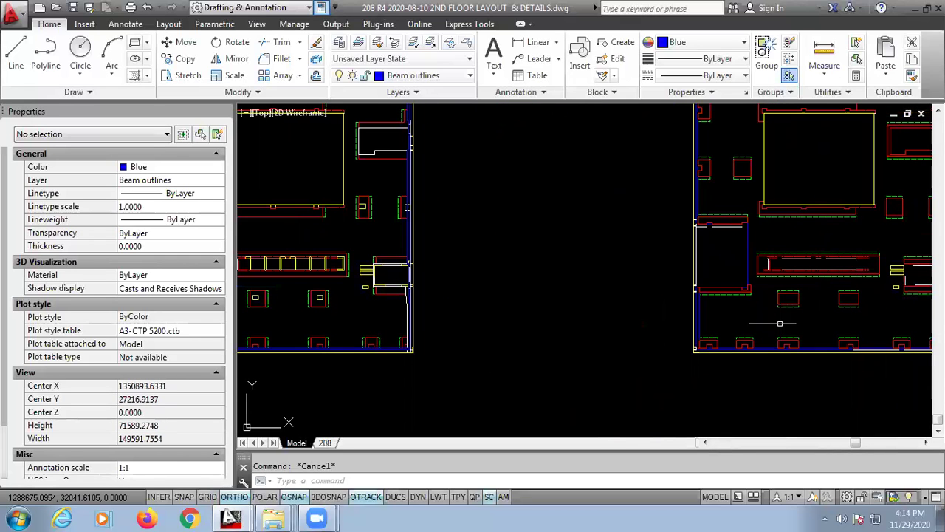
pyautogui.moveTo(737, 213); pyautogui.dragTo(742, 355, button='middle')
pyautogui.scroll(-2, 618, 303)
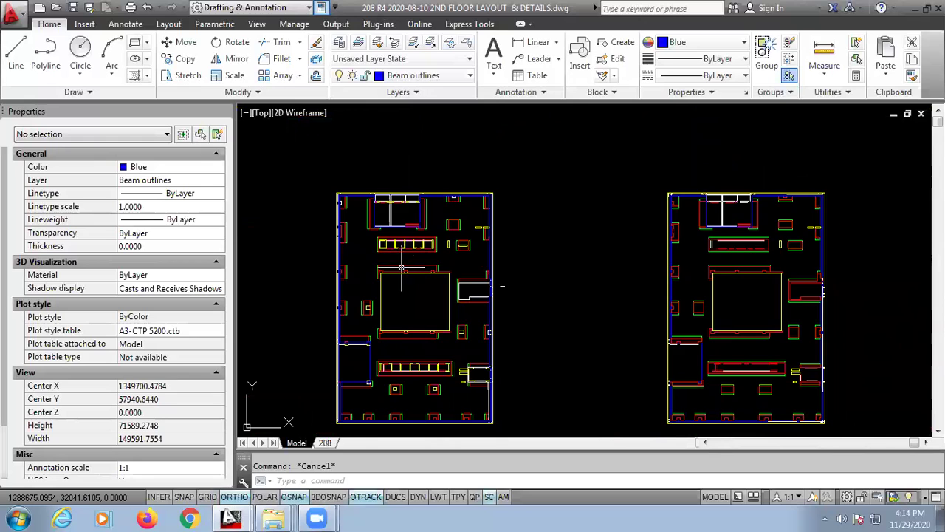
pyautogui.scroll(2, 401, 268)
pyautogui.moveTo(621, 274); pyautogui.dragTo(311, 262, button='middle')
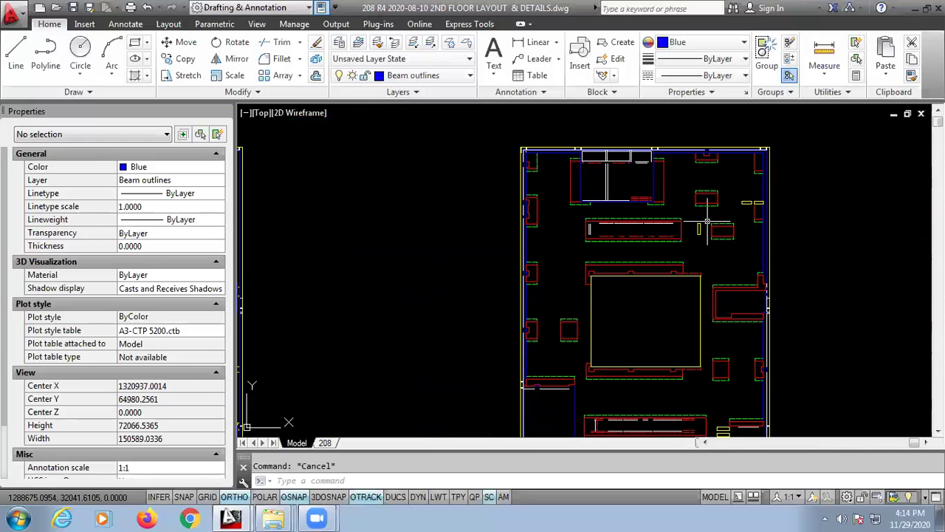
pyautogui.moveTo(487, 258); pyautogui.dragTo(713, 239, button='middle')
pyautogui.moveTo(665, 270); pyautogui.dragTo(377, 294, button='middle')
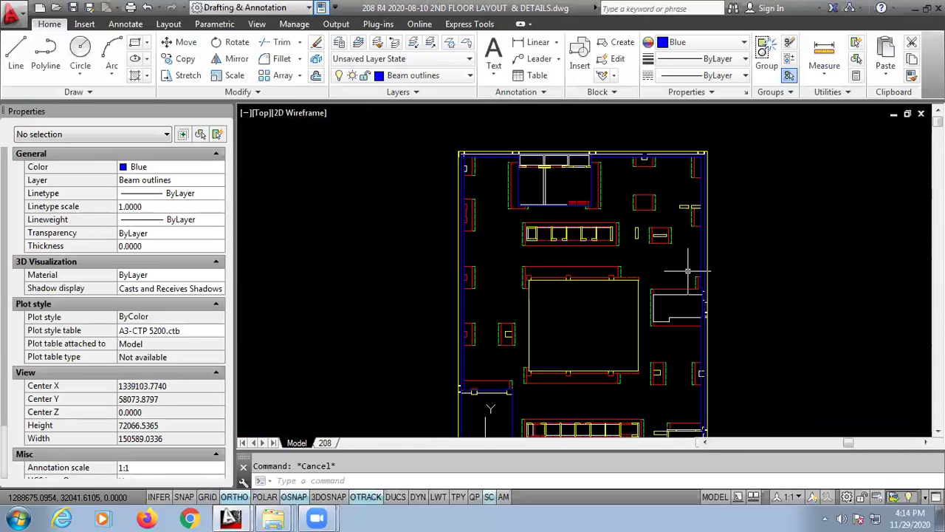
# - Draw a line about 51538 units long along the inner beam outline at the plan's upper edge, ending at the right corner
pyautogui.scroll(6, 486, 163)
pyautogui.moveTo(485, 162); pyautogui.dragTo(457, 260, button='middle')
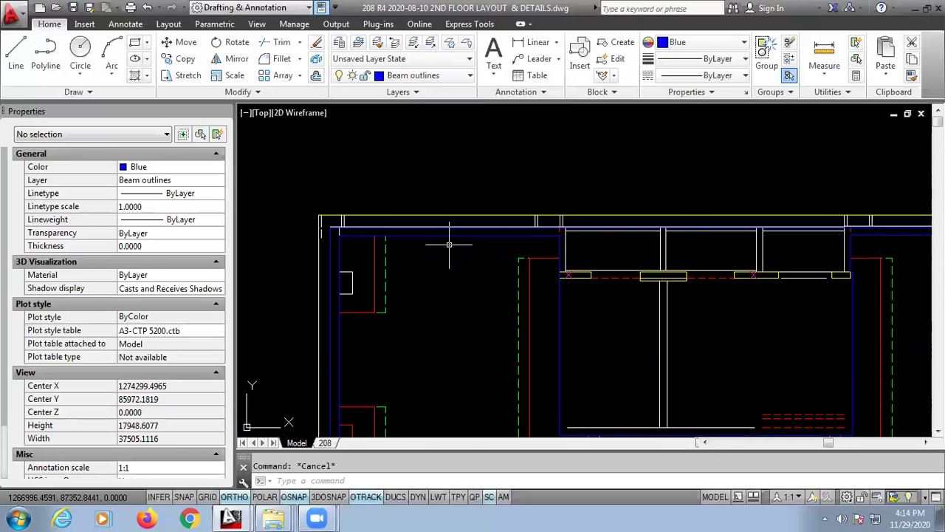
pyautogui.press('Return')
pyautogui.scroll(6, 367, 218)
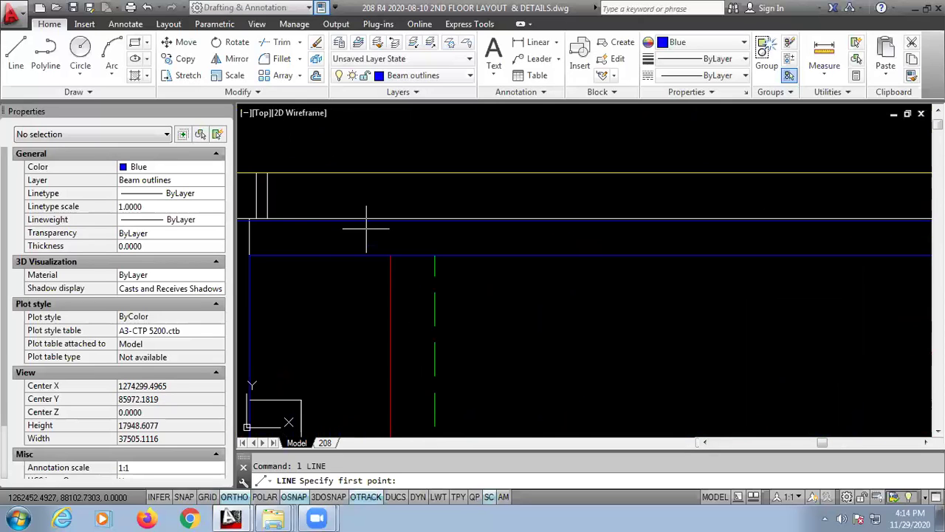
pyautogui.click(391, 260)
pyautogui.scroll(-6, 392, 266)
pyautogui.scroll(4, 749, 251)
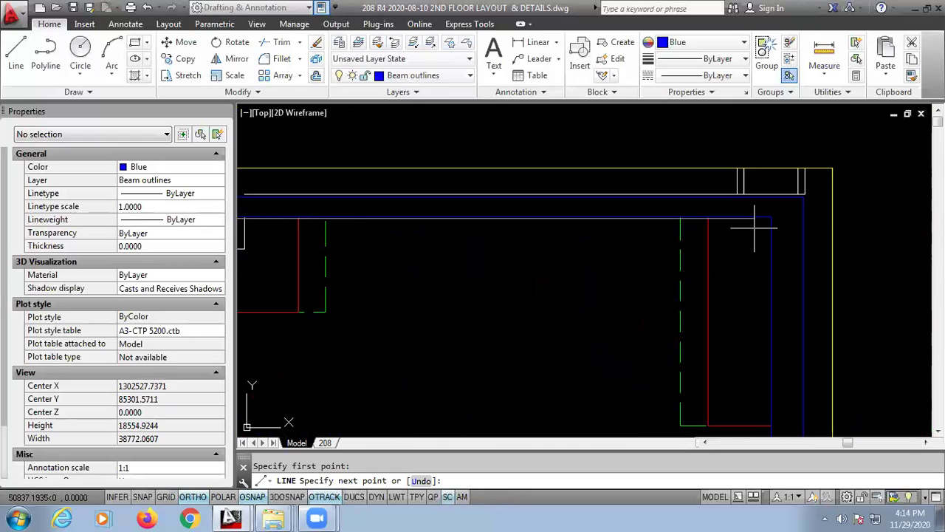
pyautogui.scroll(2, 754, 229)
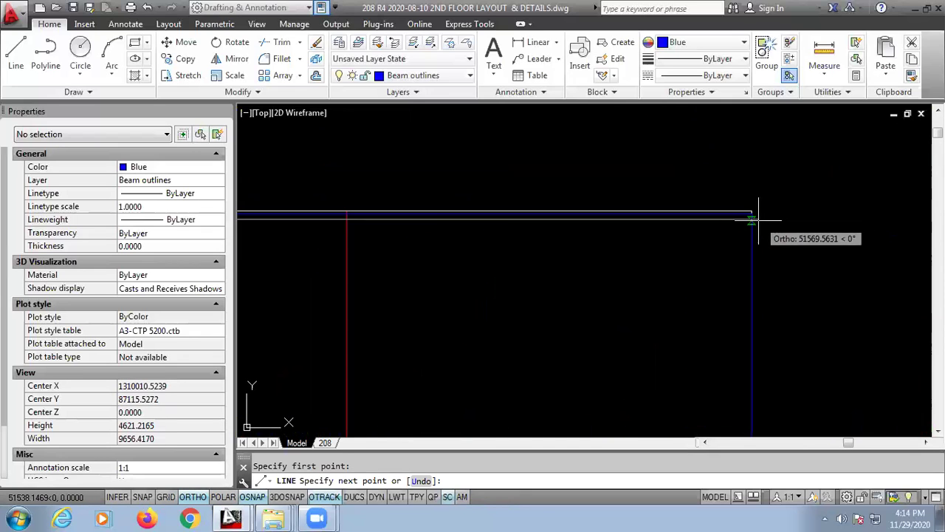
pyautogui.click(751, 218)
pyautogui.press('Return')
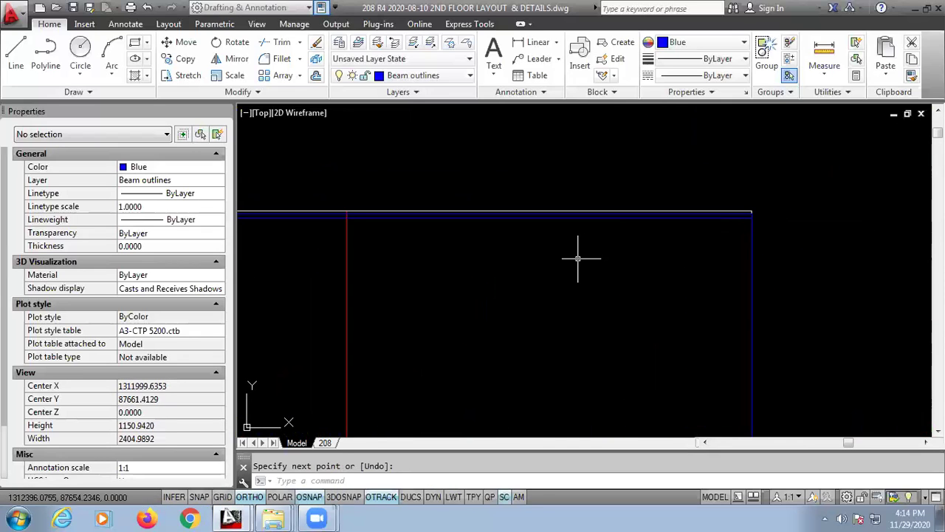
# - Delete the line just drawn along the plan's upper beam outline
pyautogui.moveTo(548, 282); pyautogui.dragTo(818, 268, button='middle')
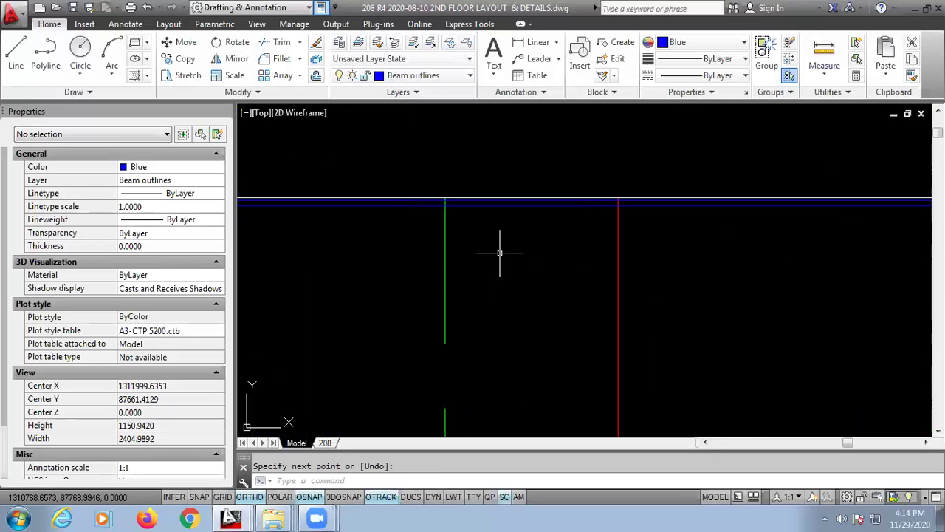
pyautogui.click(509, 201)
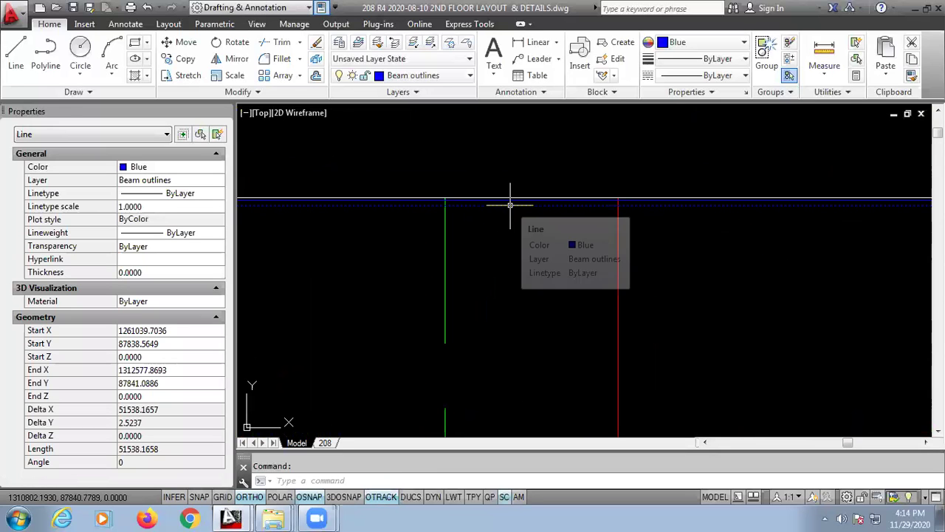
pyautogui.press('Delete')
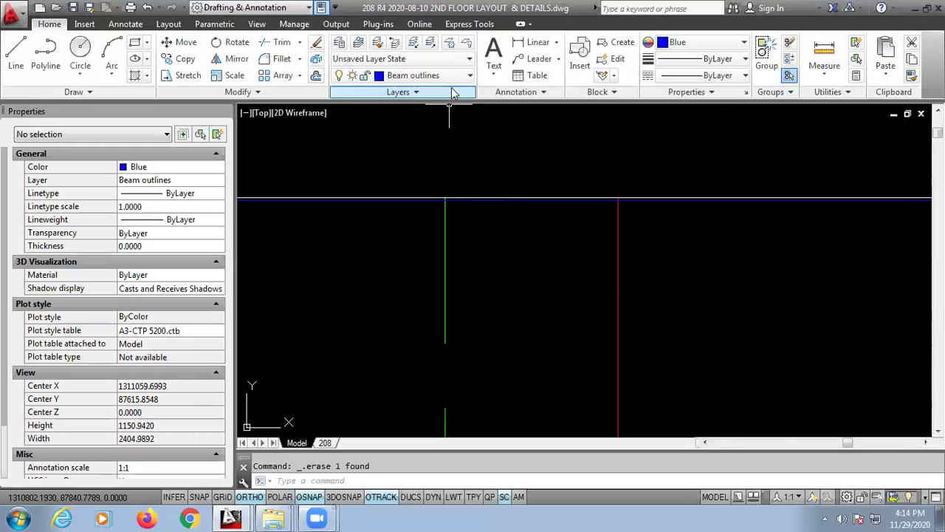
# - Review the drawing's layers with their colours, linetypes and lineweights in the Layer Properties Manager
pyautogui.click(454, 76)
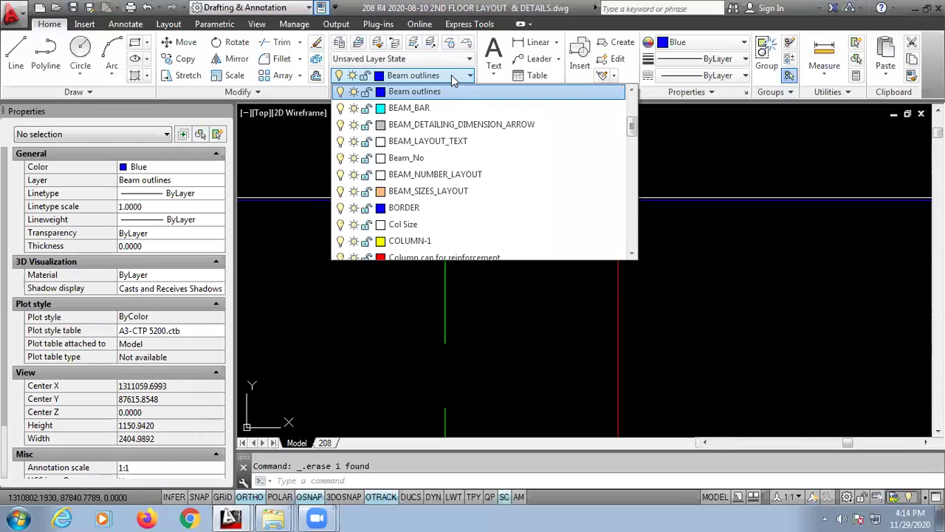
pyautogui.scroll(-1, 441, 184)
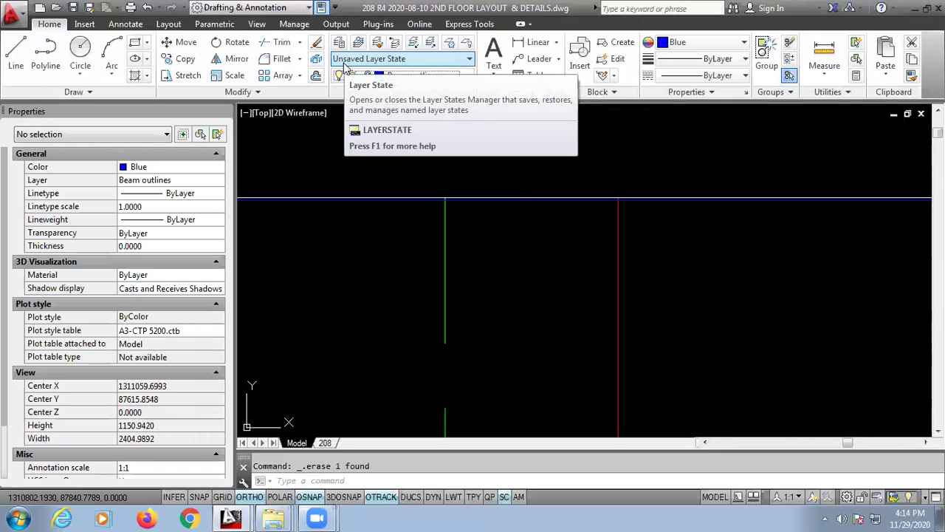
pyautogui.write('layer')
pyautogui.press('Return')
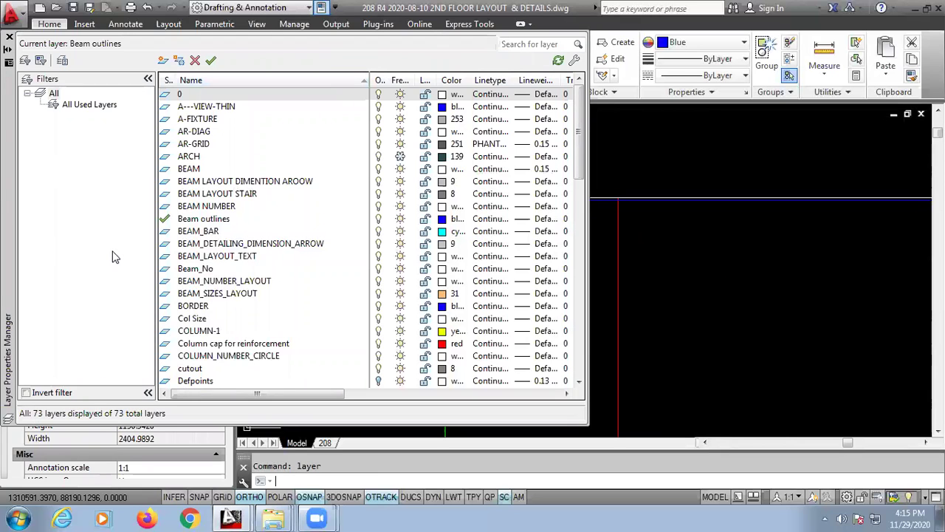
pyautogui.scroll(-15, 258, 317)
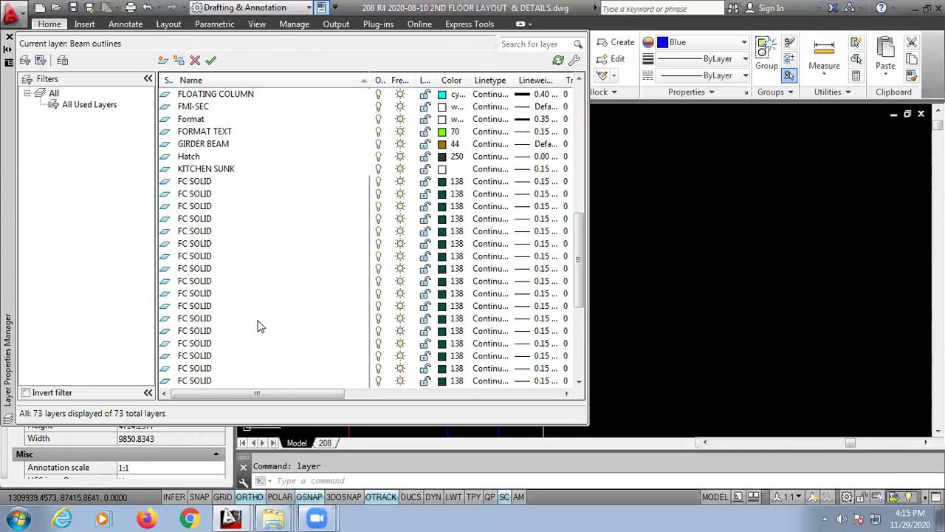
pyautogui.scroll(15, 257, 325)
pyautogui.click(262, 306)
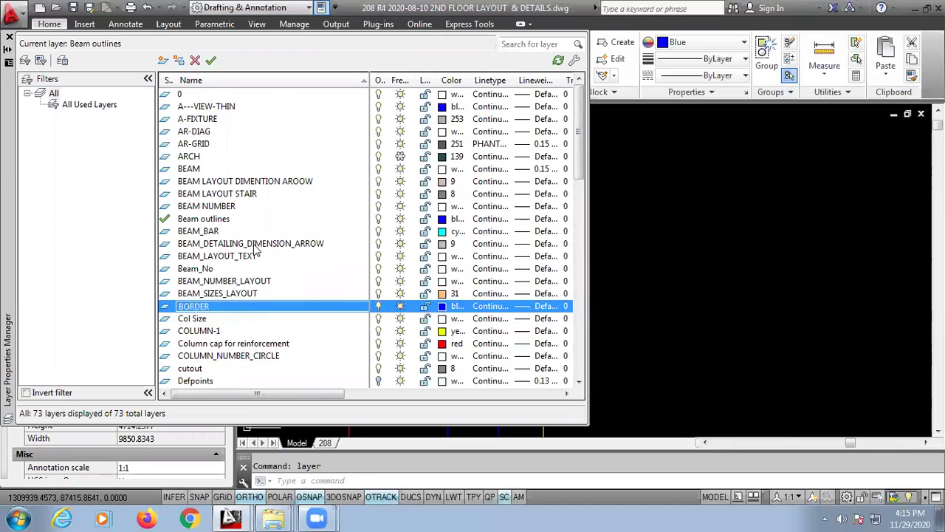
pyautogui.scroll(-1, 248, 232)
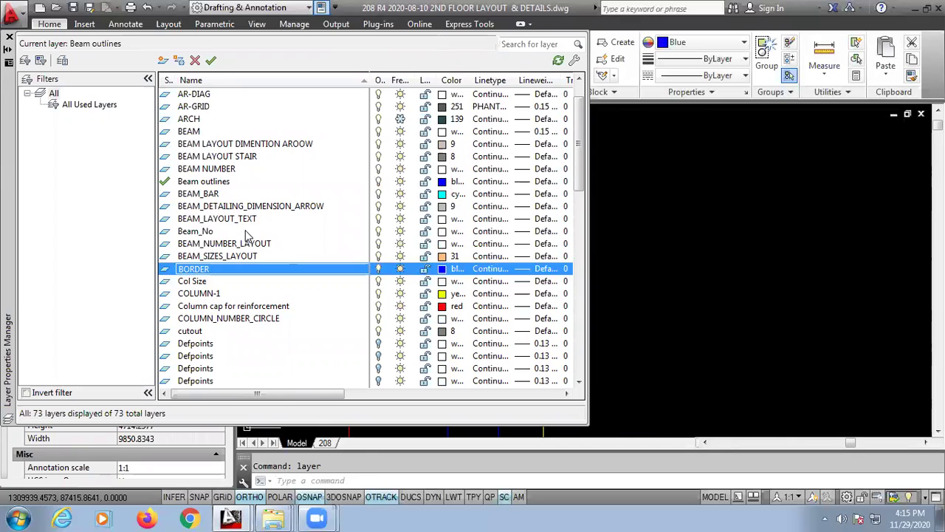
pyautogui.scroll(-15, 247, 233)
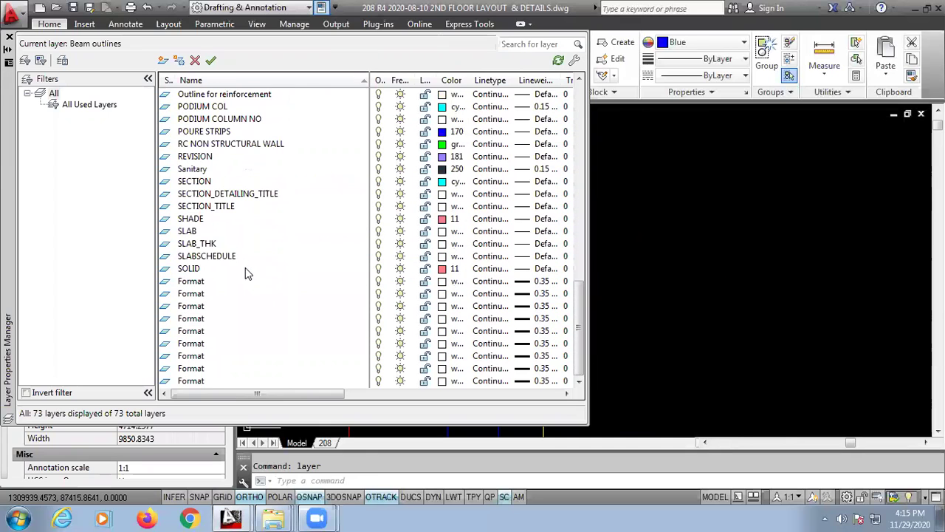
pyautogui.scroll(10, 250, 311)
pyautogui.scroll(7, 251, 330)
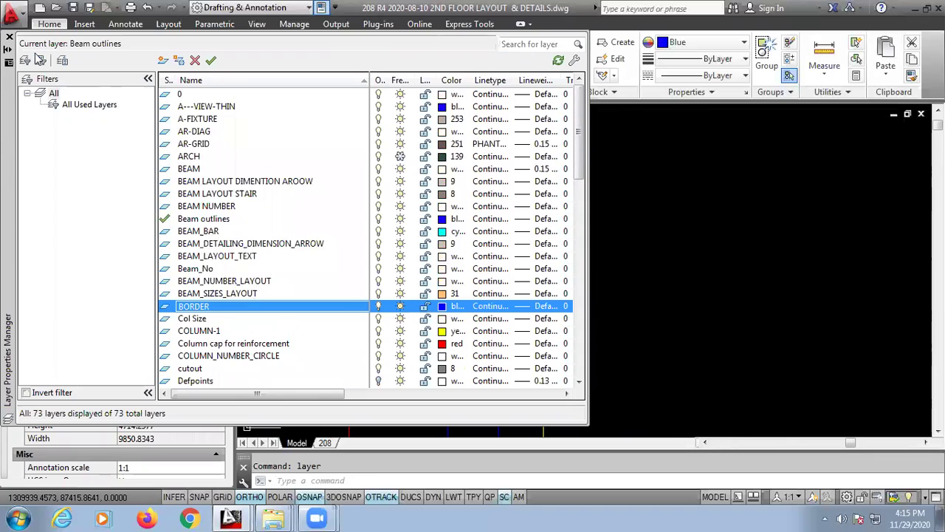
pyautogui.click(10, 37)
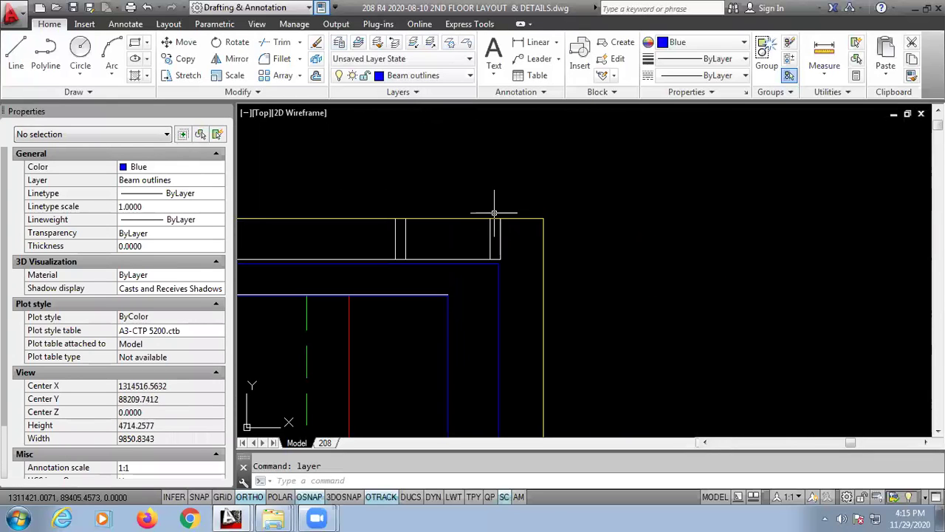
# - Switch to the bottom x reinforcement.dwg drawing and examine a horizontal reinforcement line in the first plan
pyautogui.press('Escape')
pyautogui.scroll(-2, 494, 213)
pyautogui.moveTo(230, 519)
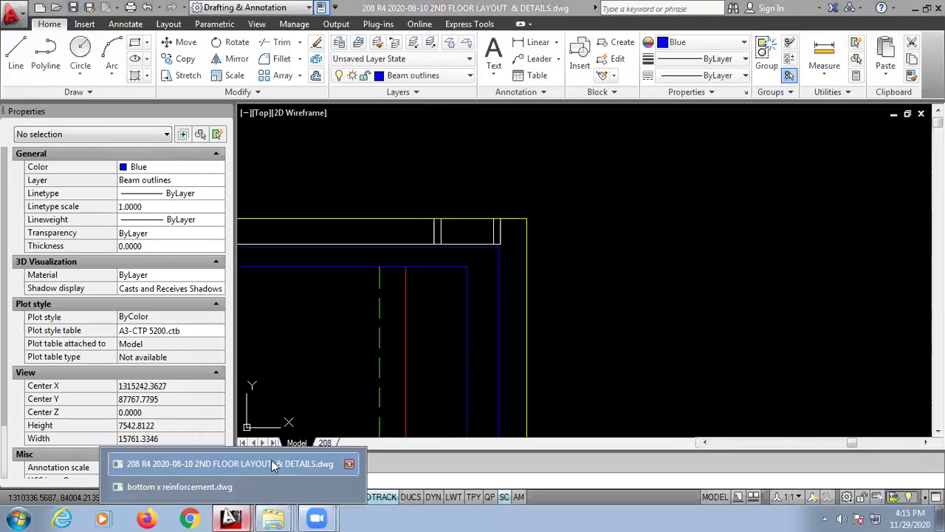
pyautogui.click(193, 488)
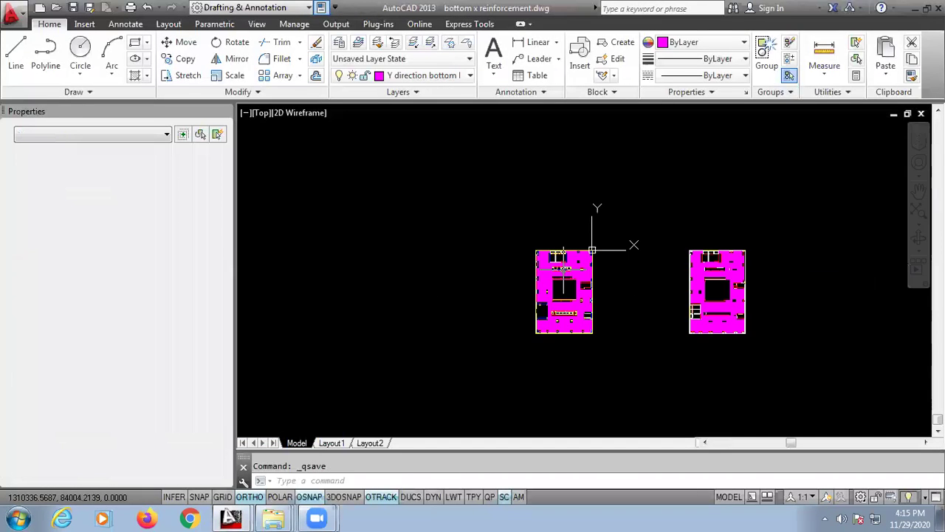
pyautogui.scroll(6, 568, 259)
pyautogui.scroll(5, 561, 258)
pyautogui.click(570, 254)
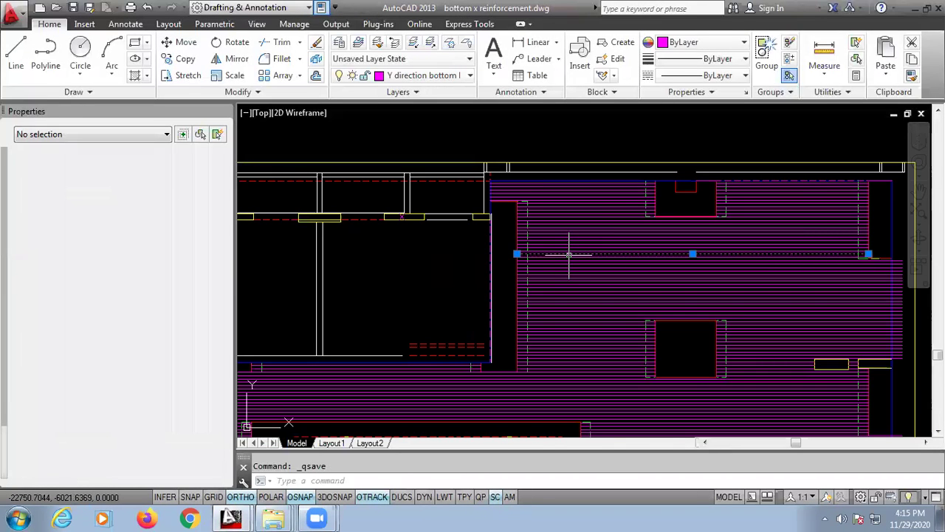
pyautogui.press('Escape')
# - Examine a vertical reinforcement line between the openings in the neighbouring plan
pyautogui.scroll(-2, 552, 261)
pyautogui.moveTo(733, 321); pyautogui.dragTo(384, 283, button='middle')
pyautogui.scroll(-6, 425, 264)
pyautogui.scroll(2, 589, 280)
pyautogui.scroll(5, 590, 325)
pyautogui.click(601, 332)
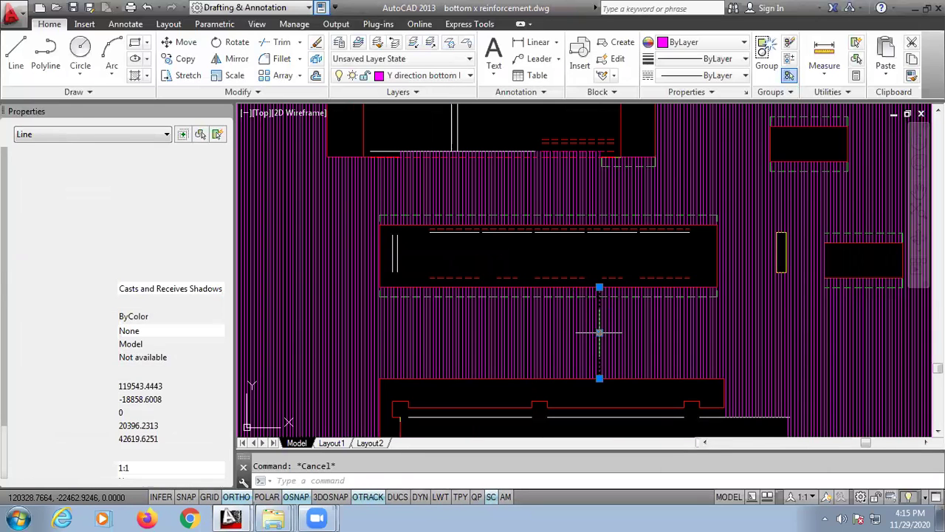
pyautogui.press('Escape')
pyautogui.scroll(-4, 594, 297)
pyautogui.moveTo(436, 276); pyautogui.dragTo(663, 266, button='middle')
# - Return to the 2ND FLOOR LAYOUT & DETAILS drawing and draw a line about 51538 units long along the upper inner beam outline, from left to right corner
pyautogui.moveTo(231, 517)
pyautogui.click(216, 471)
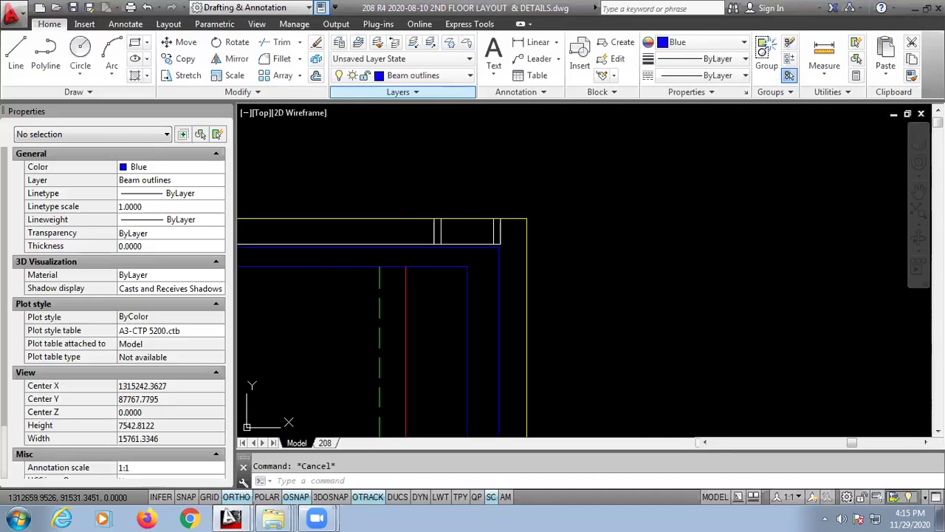
pyautogui.scroll(-3, 714, 274)
pyautogui.write('l')
pyautogui.press('Return')
pyautogui.moveTo(657, 261); pyautogui.dragTo(843, 260, button='middle')
pyautogui.scroll(5, 412, 232)
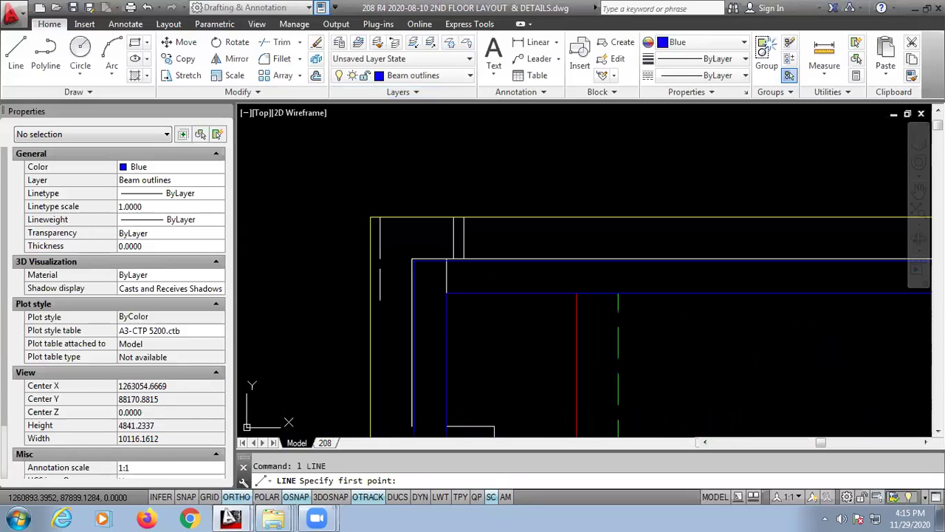
pyautogui.click(446, 294)
pyautogui.scroll(-5, 446, 294)
pyautogui.scroll(4, 664, 296)
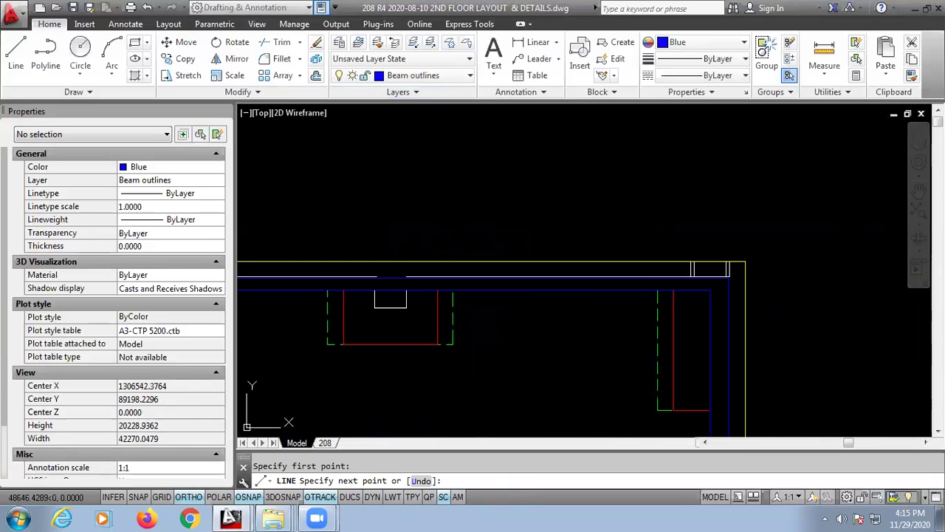
pyautogui.scroll(3, 859, 280)
pyautogui.click(845, 277)
pyautogui.press('Escape')
# - Start a rectangular array of the new line along the upper beam with 1 column and a row spacing of 200
pyautogui.scroll(-4, 732, 321)
pyautogui.scroll(-3, 692, 261)
pyautogui.scroll(3, 709, 235)
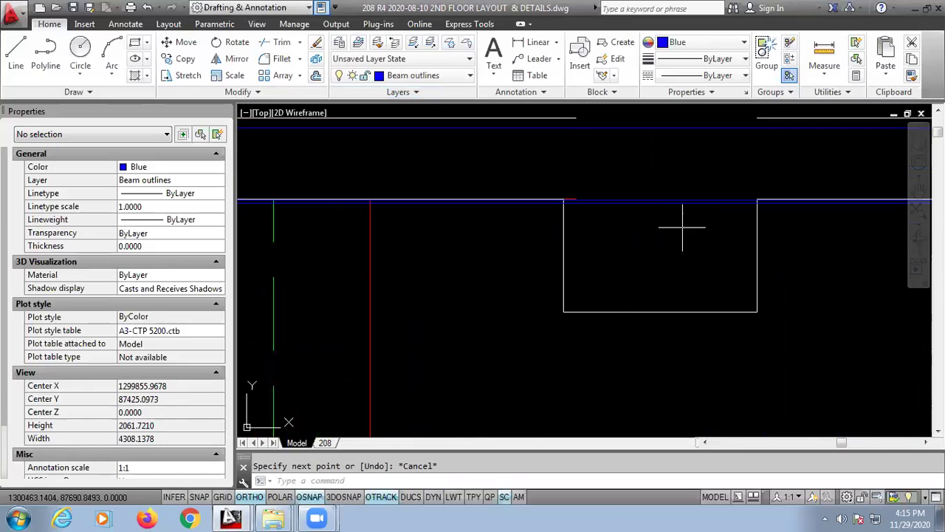
pyautogui.click(647, 201)
pyautogui.scroll(-5, 648, 203)
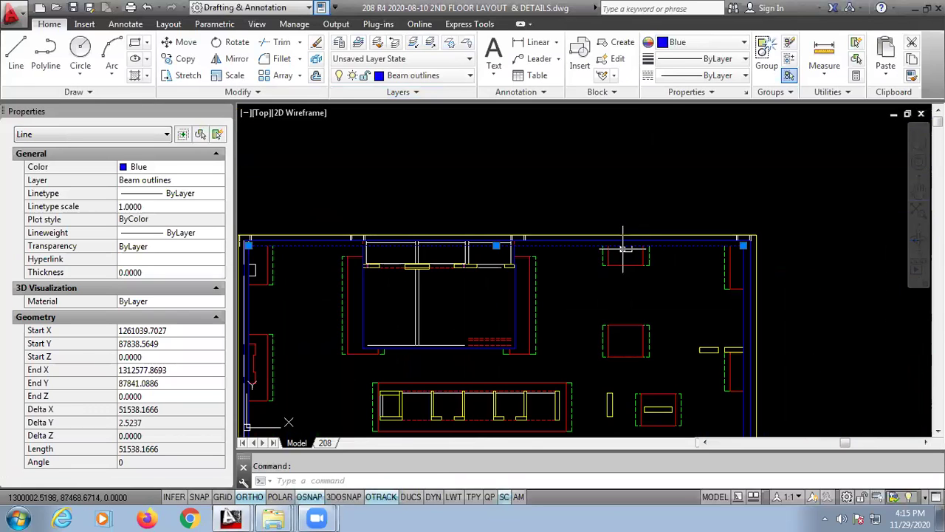
pyautogui.press('Return')
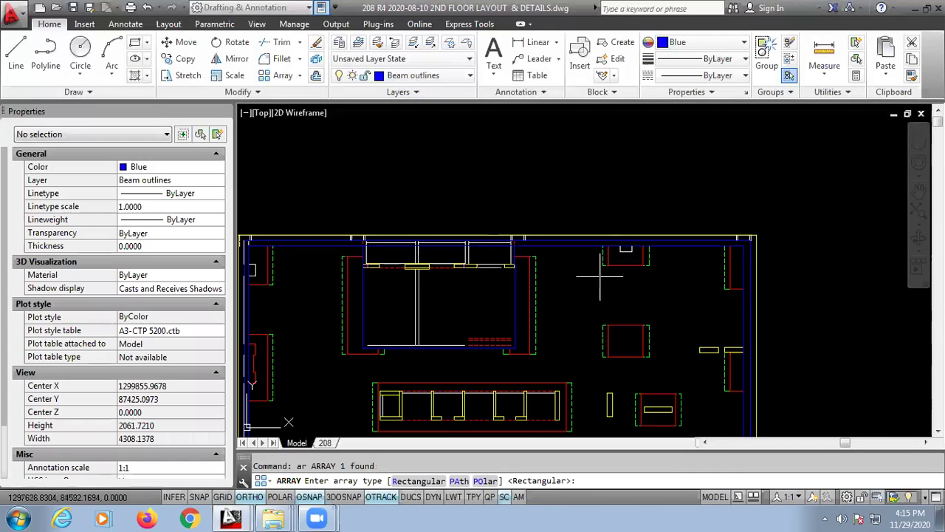
pyautogui.click(400, 481)
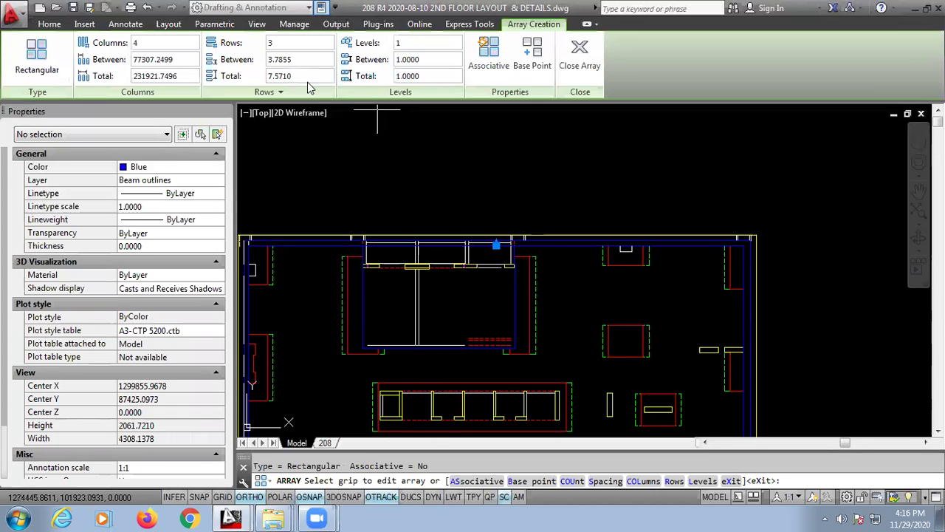
pyautogui.click(148, 42)
pyautogui.press('Return')
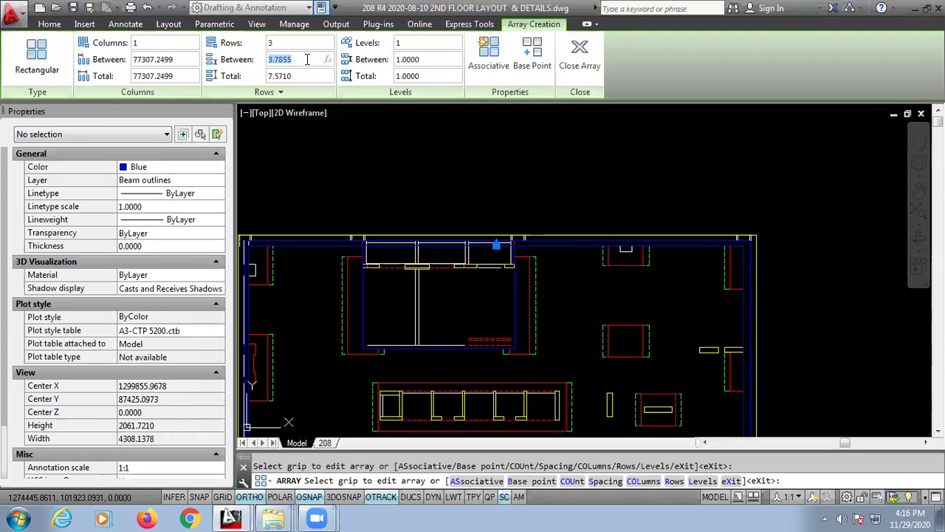
pyautogui.press('Return')
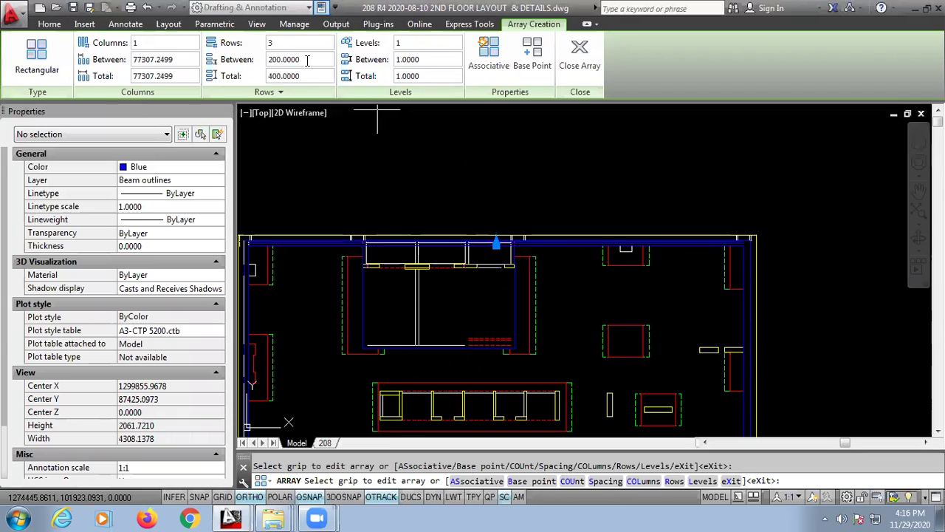
# - Extend the array's rows down to the inner beam outline at the plan's lower edge, giving 387 rows, and finish the array
pyautogui.scroll(6, 432, 273)
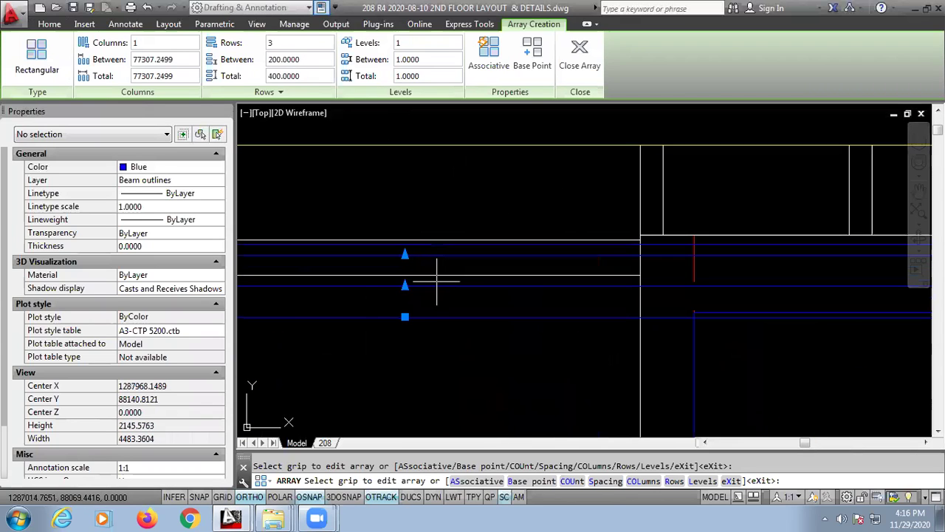
pyautogui.scroll(-2, 554, 313)
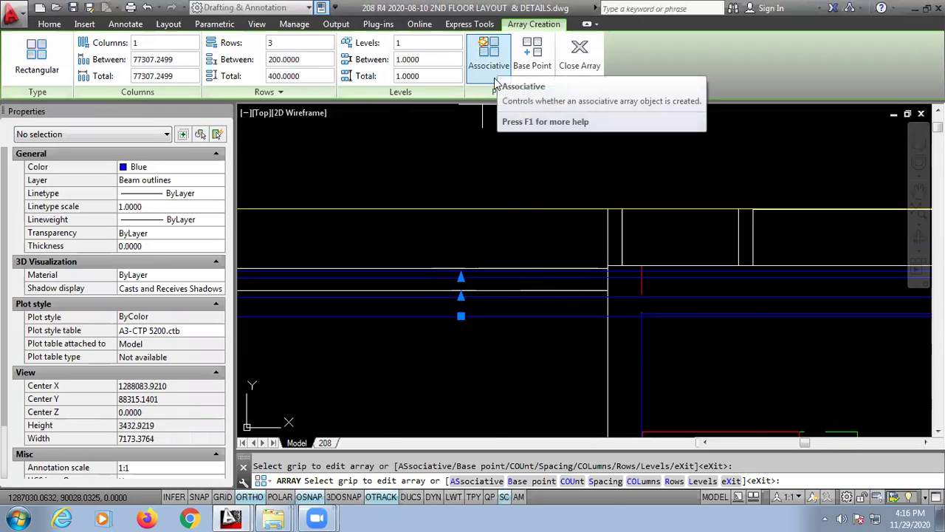
pyautogui.click(461, 277)
pyautogui.scroll(-3, 461, 382)
pyautogui.scroll(3, 473, 303)
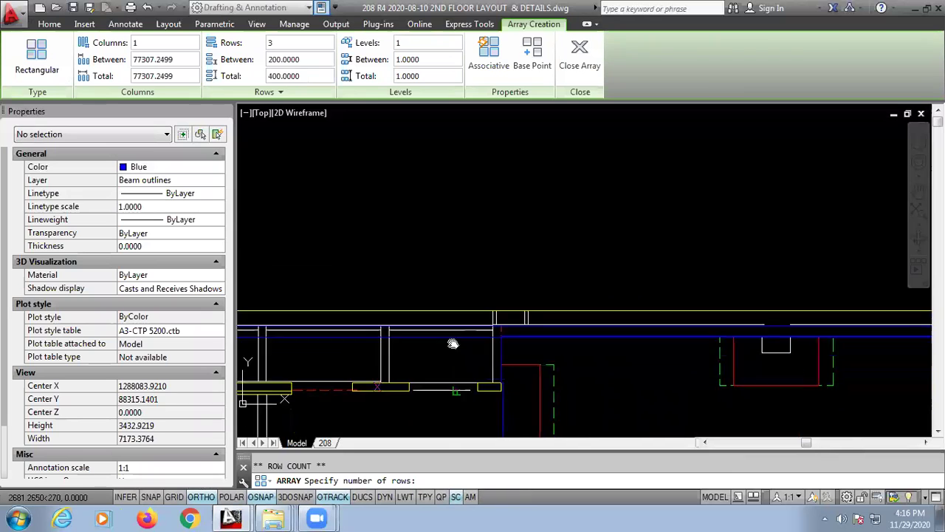
pyautogui.scroll(-3, 458, 259)
pyautogui.scroll(2, 447, 222)
pyautogui.scroll(-3, 447, 221)
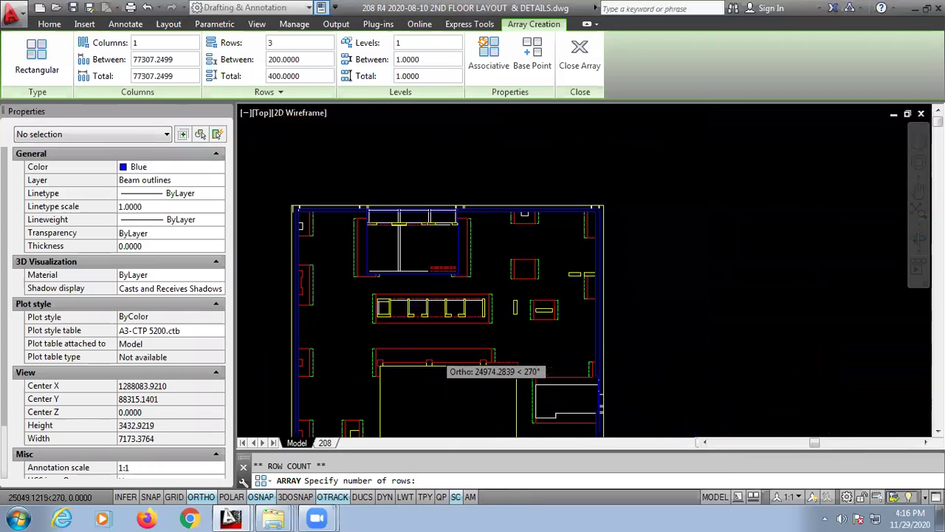
pyautogui.scroll(2, 454, 217)
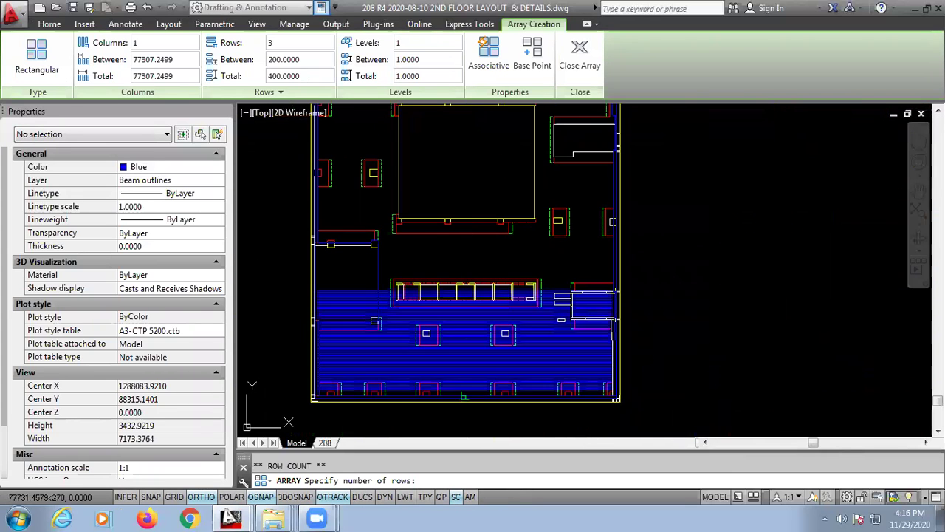
pyautogui.scroll(5, 458, 405)
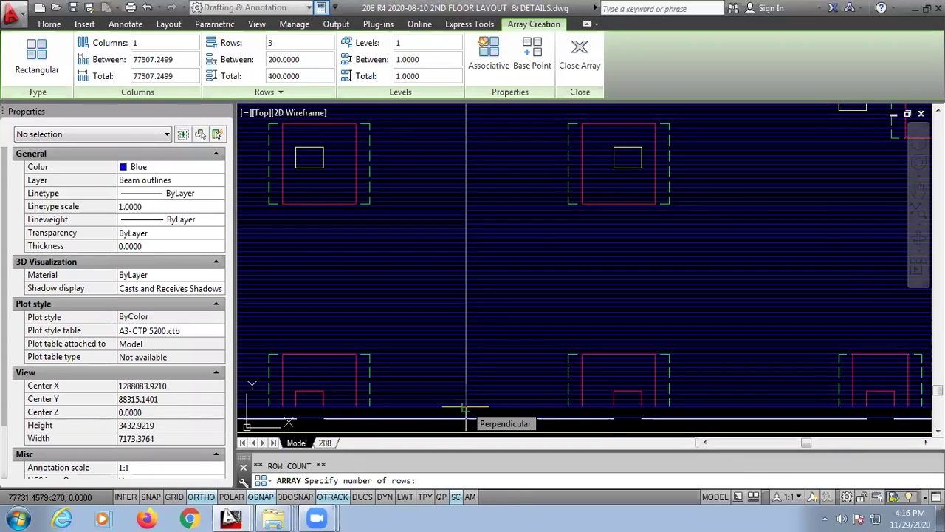
pyautogui.click(465, 408)
pyautogui.scroll(-6, 510, 311)
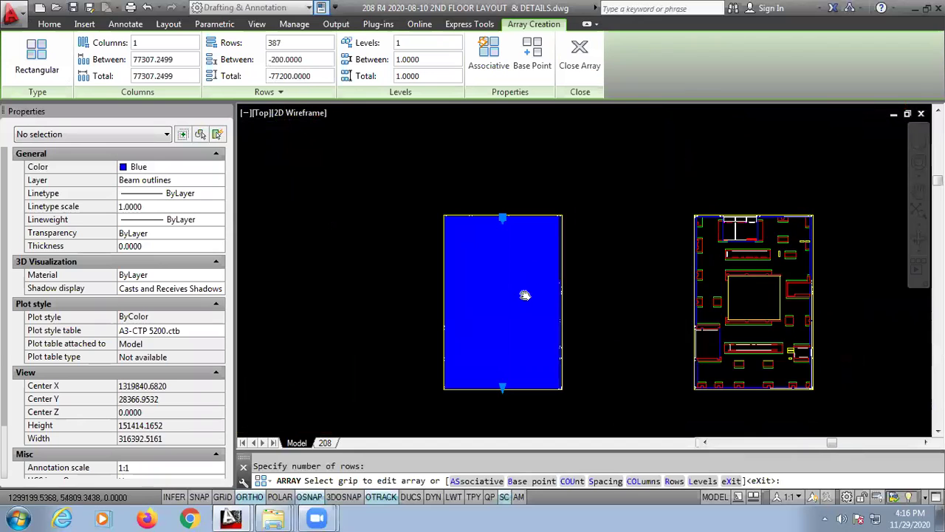
pyautogui.scroll(10, 473, 200)
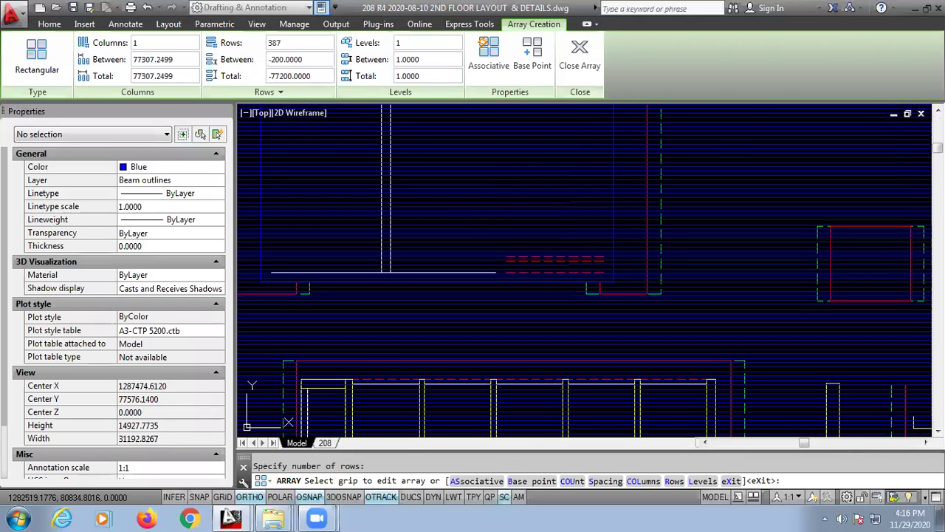
pyautogui.press('Return')
# - Trim the arrayed lines inside the red rectangular opening at the plan's upper-left corner, using its outline as the cutting edge
pyautogui.scroll(-3, 559, 258)
pyautogui.scroll(3, 475, 247)
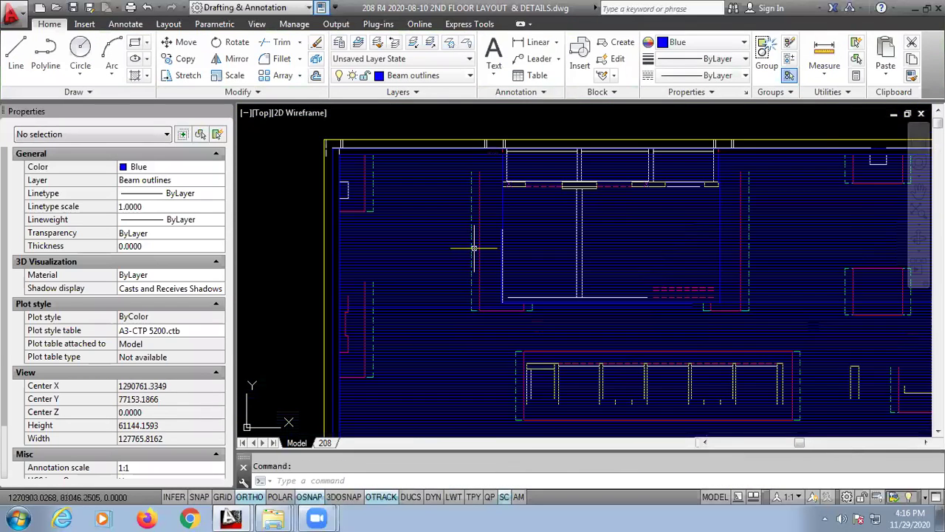
pyautogui.moveTo(378, 216); pyautogui.dragTo(495, 295, button='middle')
pyautogui.scroll(4, 412, 230)
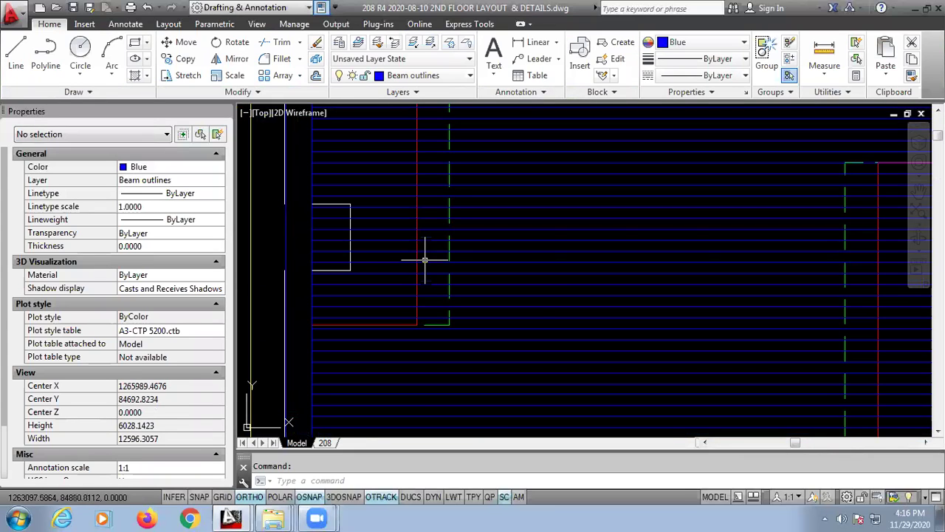
pyautogui.press('Return')
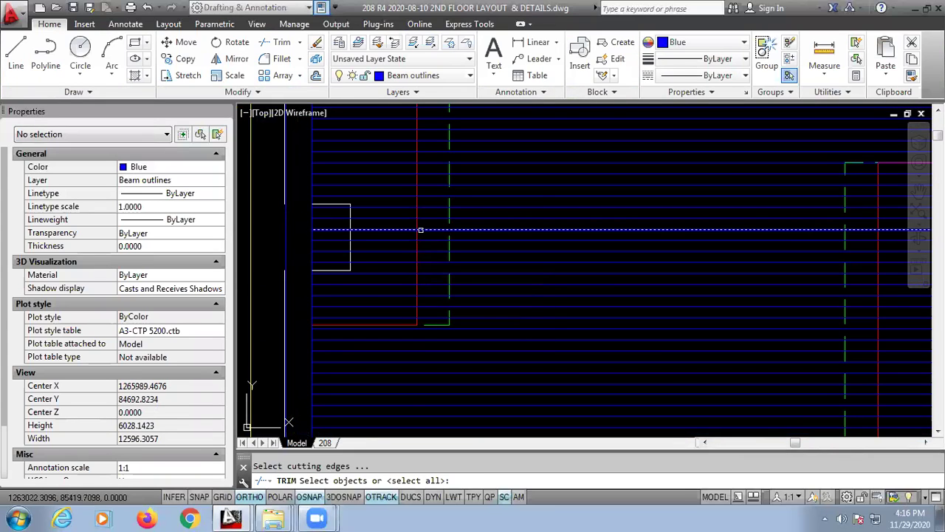
pyautogui.click(420, 231)
pyautogui.press('Return')
pyautogui.scroll(-2, 374, 220)
pyautogui.scroll(2, 355, 163)
pyautogui.click(351, 158)
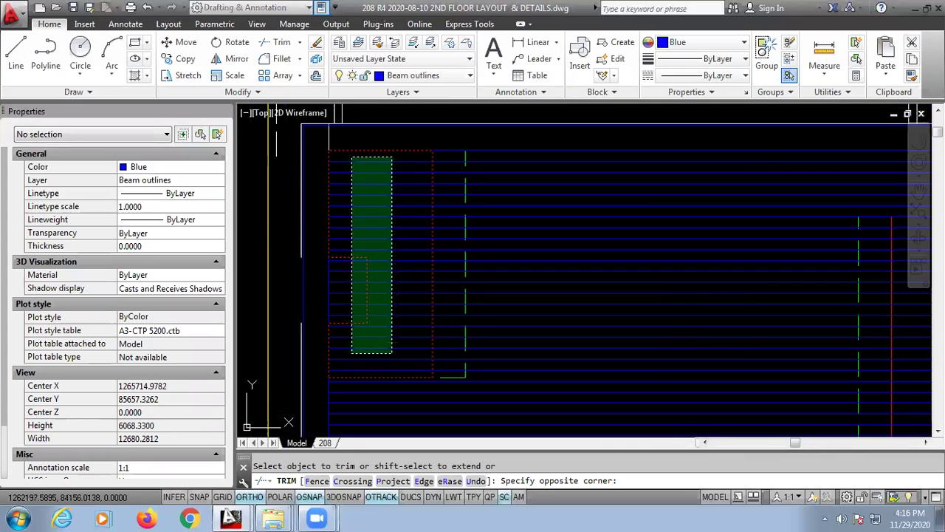
pyautogui.click(433, 378)
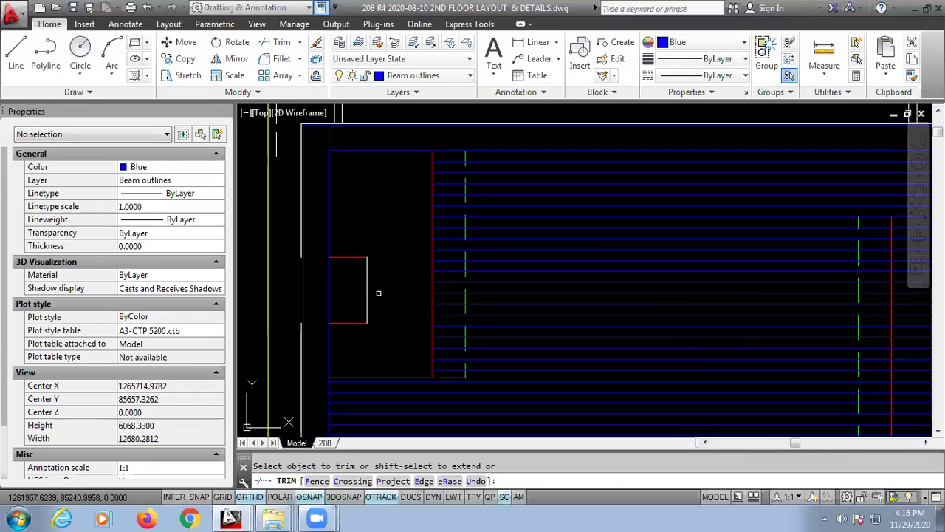
pyautogui.scroll(-3, 425, 318)
pyautogui.press('Return')
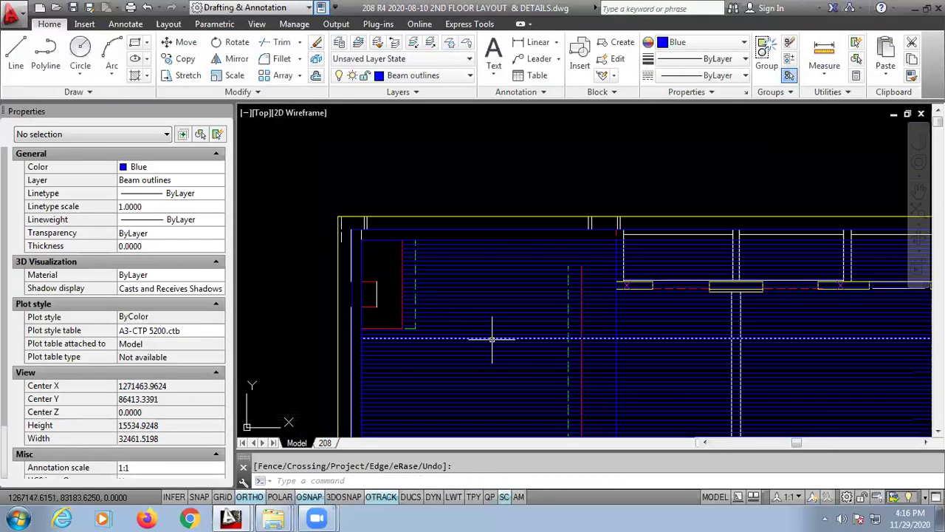
# - Trim the arrayed lines inside the tall L-shaped red outline on the left side of the upper stair core
pyautogui.press('Return')
pyautogui.scroll(4, 571, 310)
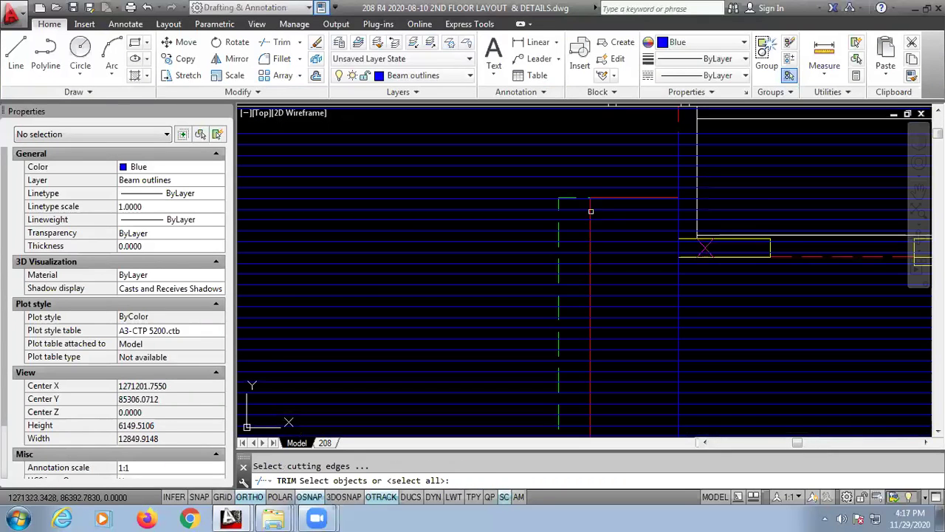
pyautogui.click(591, 211)
pyautogui.press('Return')
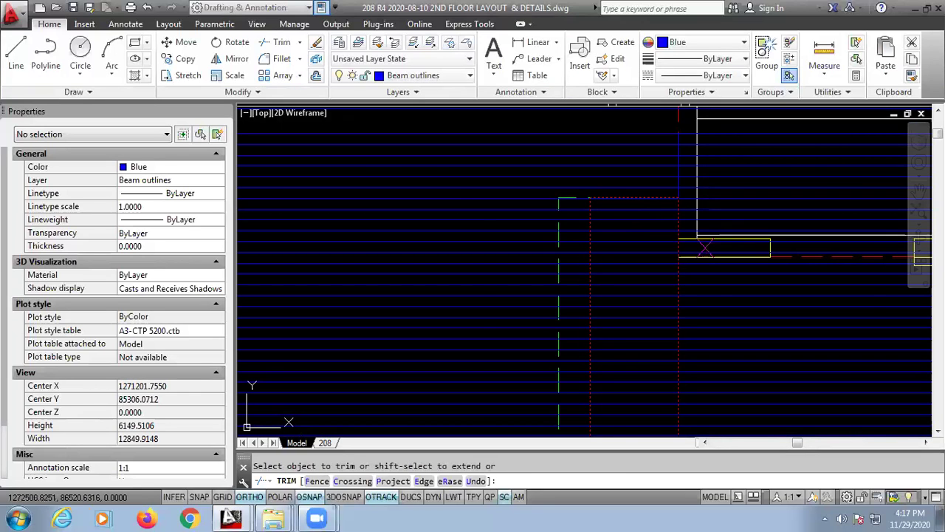
pyautogui.click(652, 215)
pyautogui.scroll(-6, 653, 214)
pyautogui.scroll(6, 631, 355)
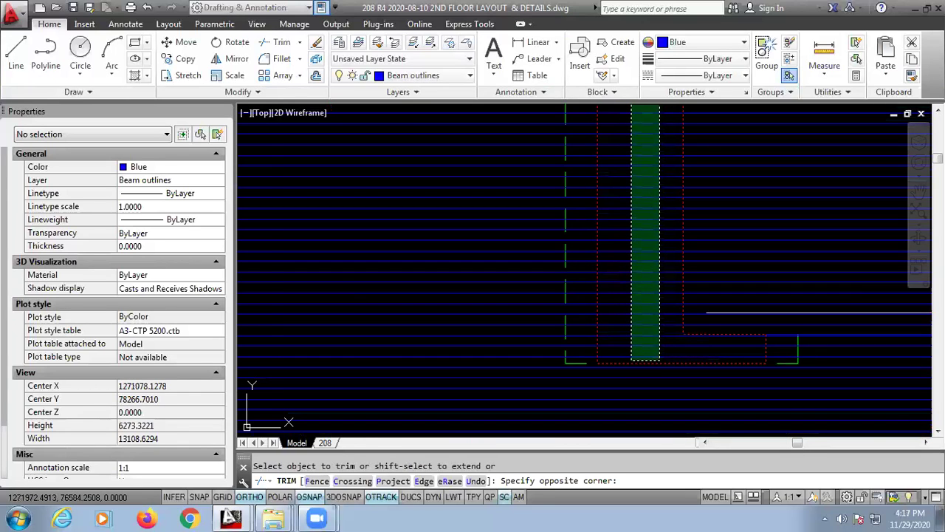
pyautogui.scroll(-2, 631, 359)
pyautogui.scroll(-2, 631, 359)
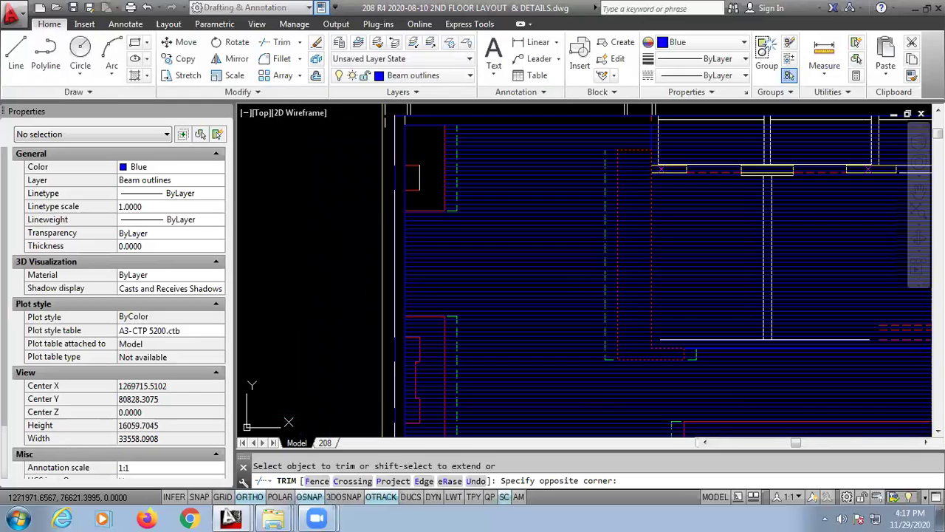
pyautogui.click(631, 358)
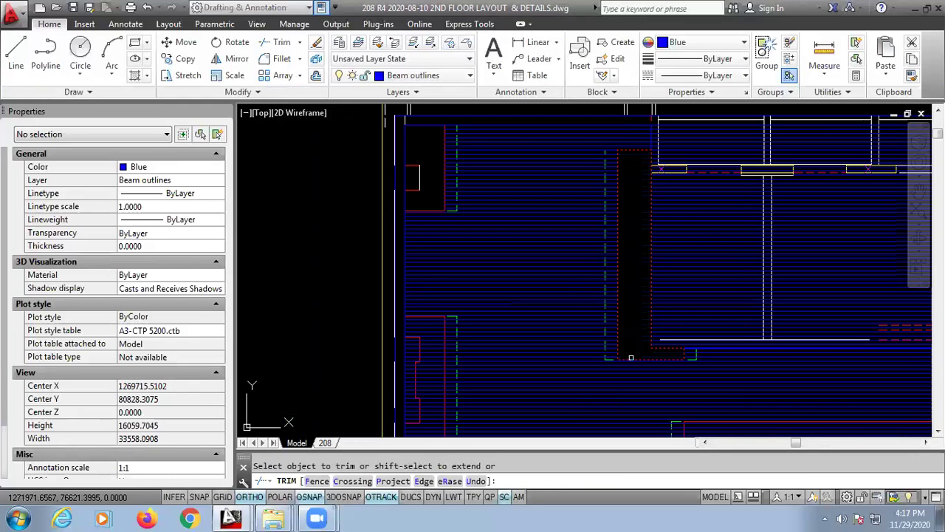
pyautogui.moveTo(655, 242); pyautogui.dragTo(490, 244, button='middle')
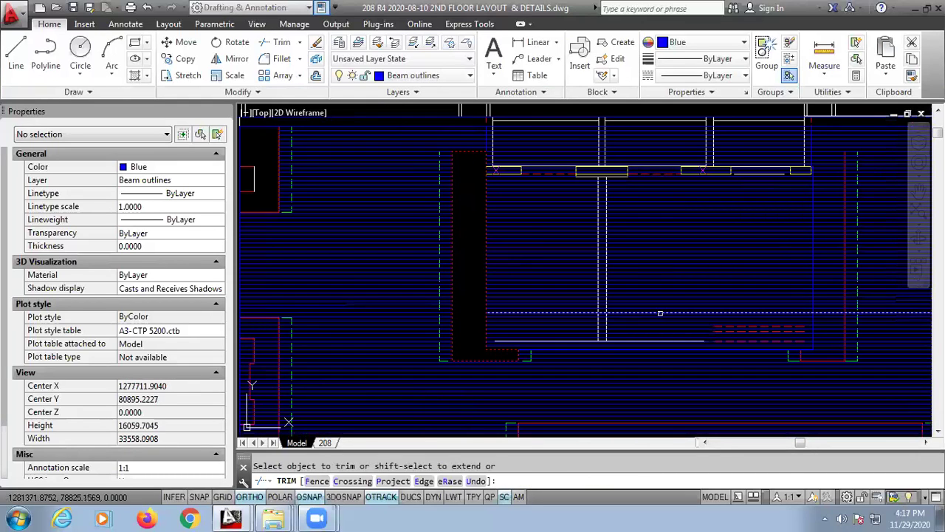
pyautogui.scroll(4, 846, 286)
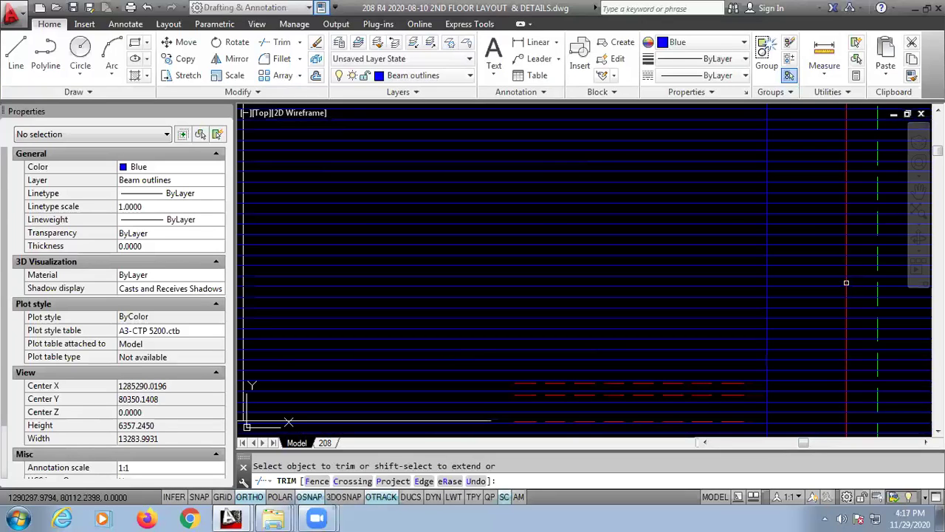
pyautogui.press('Return')
pyautogui.press('Return')
pyautogui.scroll(-6, 551, 315)
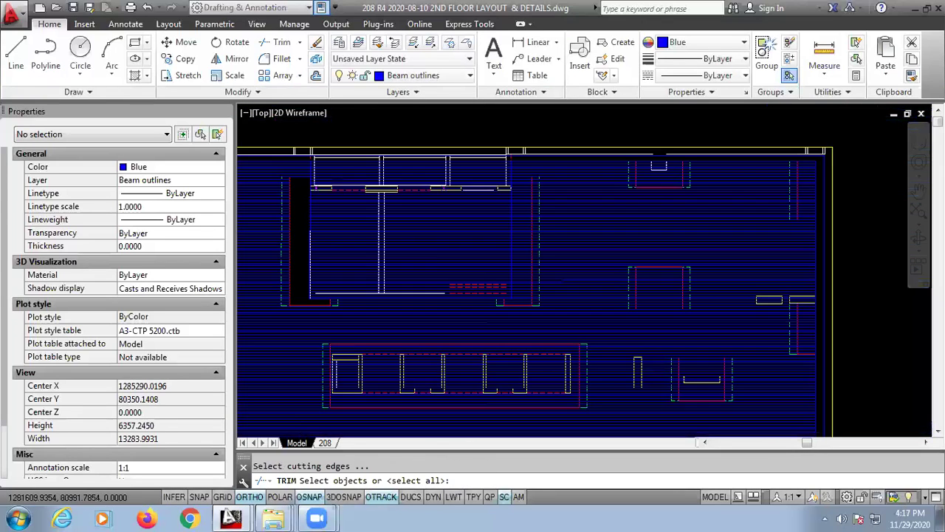
pyautogui.press('Escape')
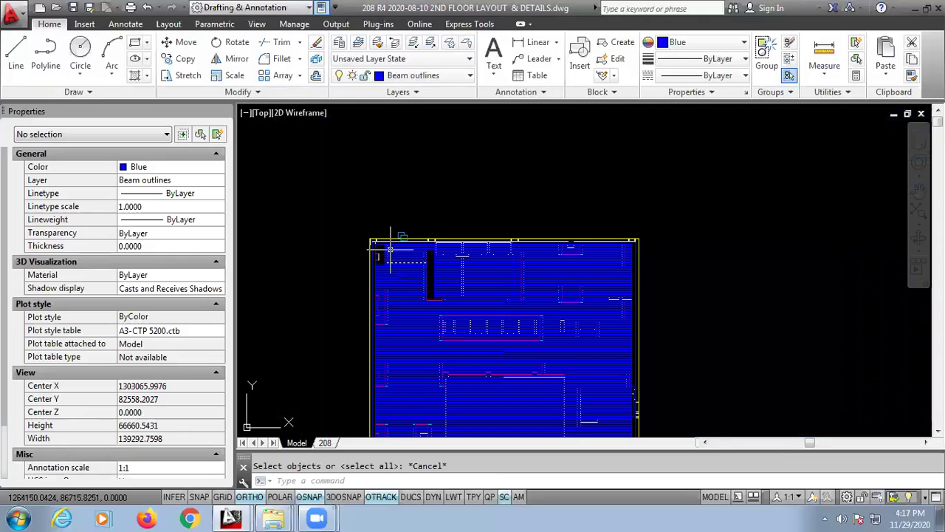
# - Switch to the already open drawing bottom x reinforcement.dwg
pyautogui.moveTo(477, 336); pyautogui.dragTo(468, 222, button='middle')
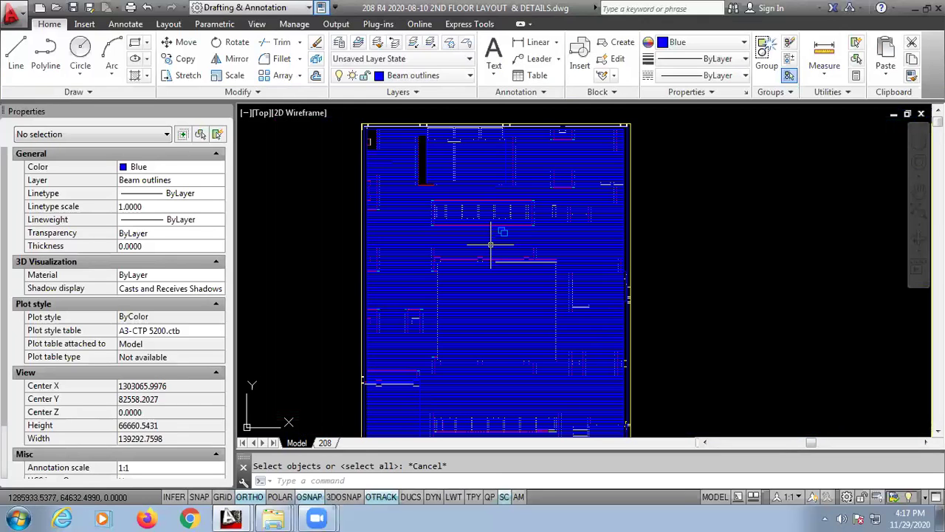
pyautogui.click(249, 517)
pyautogui.click(239, 490)
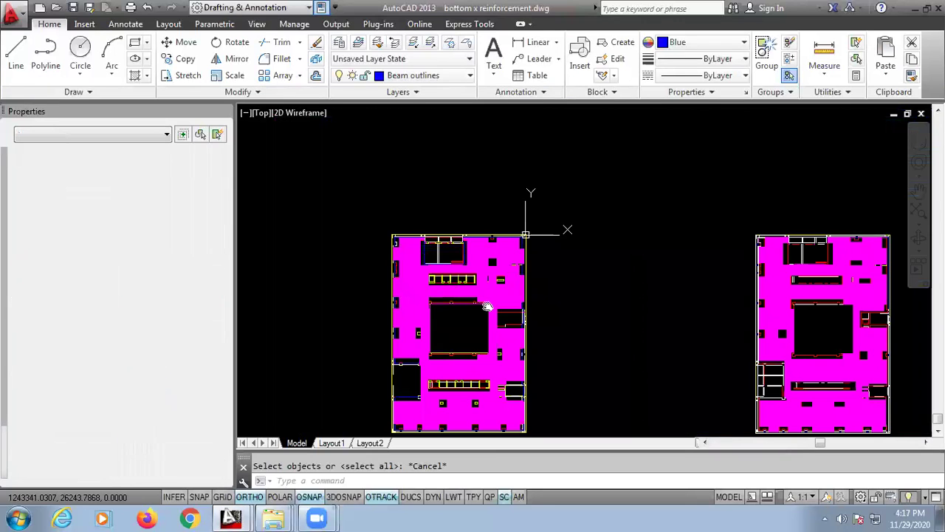
# - Examine the completed X-direction and Y-direction bottom reinforcement layouts, checking how the bars are trimmed around the openings and stair core
pyautogui.scroll(6, 489, 286)
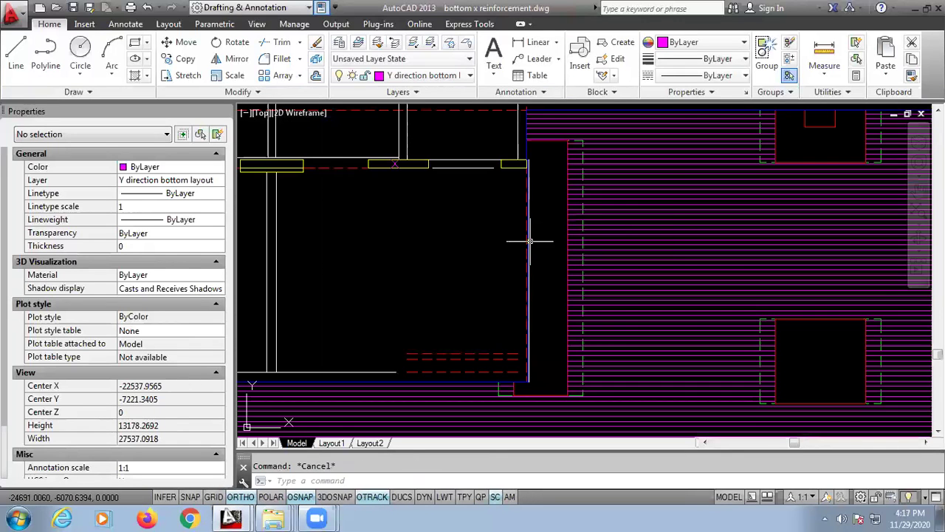
pyautogui.scroll(-3, 554, 243)
pyautogui.scroll(-4, 635, 229)
pyautogui.moveTo(710, 310); pyautogui.dragTo(554, 310, button='middle')
pyautogui.scroll(6, 683, 314)
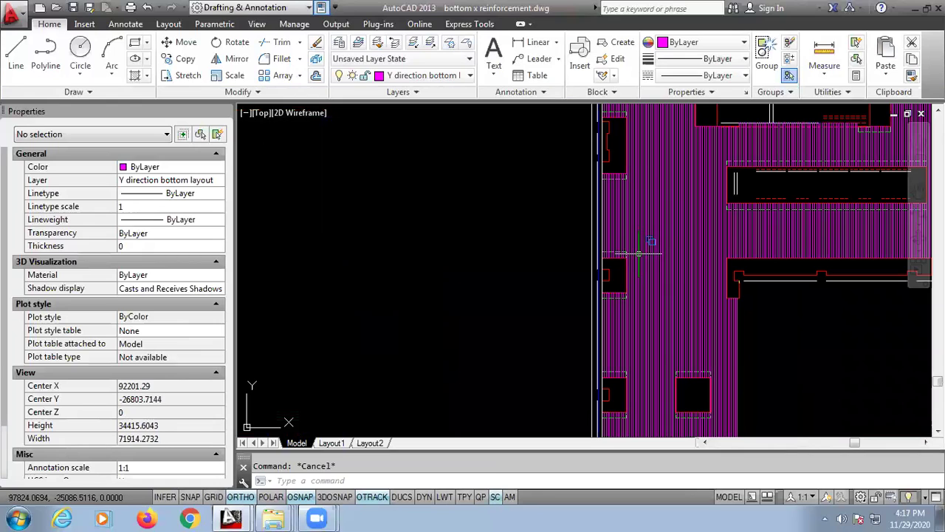
pyautogui.scroll(-3, 706, 325)
pyautogui.moveTo(706, 325); pyautogui.dragTo(486, 337, button='middle')
pyautogui.scroll(3, 485, 337)
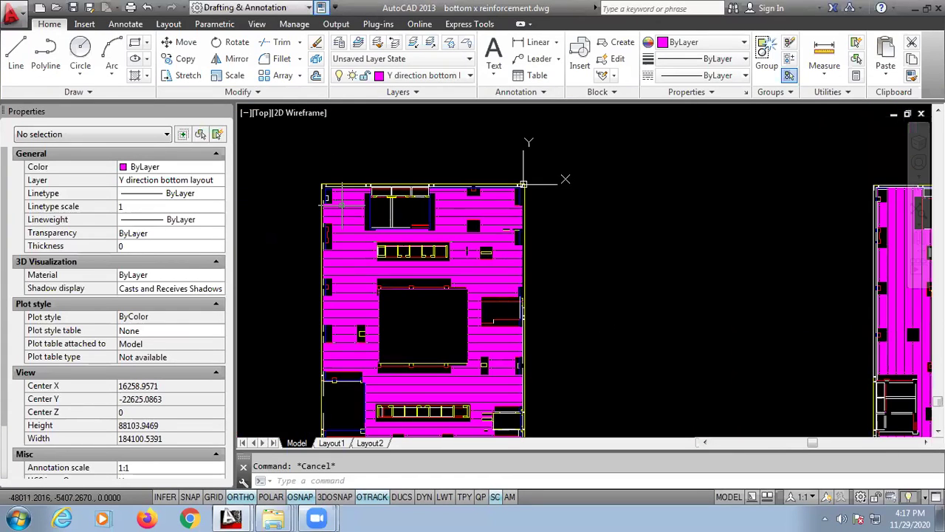
pyautogui.moveTo(509, 228); pyautogui.dragTo(549, 215, button='middle')
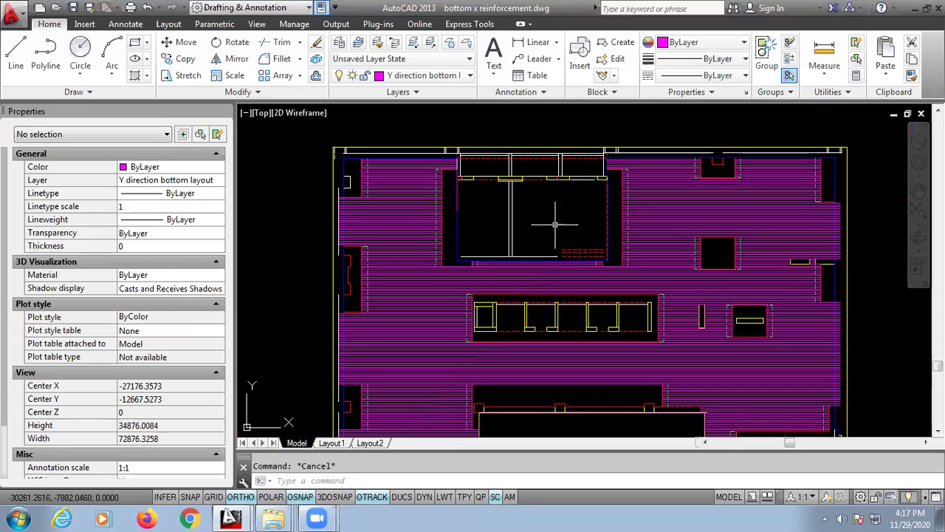
# - Start a new data extraction and save it as "x and y direction layout" in the mesh reinforcement folder
pyautogui.write('dataext')
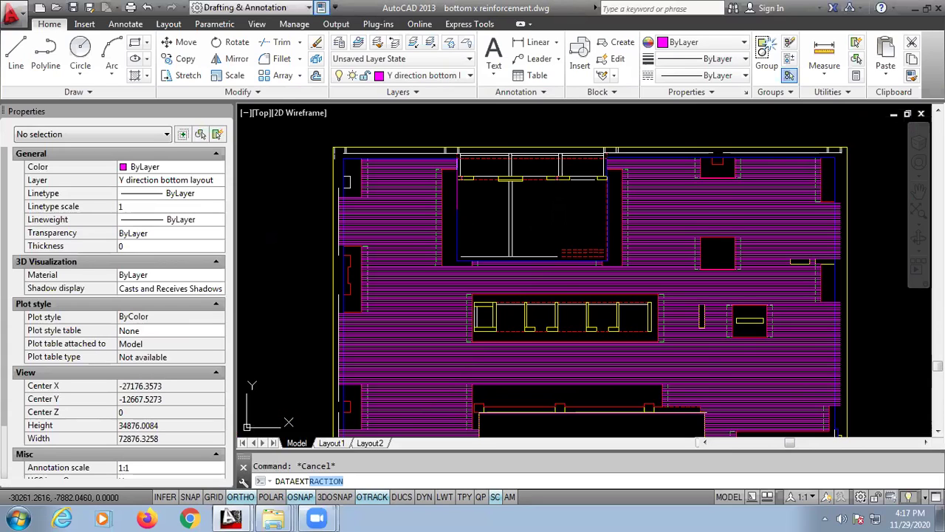
pyautogui.press('Return')
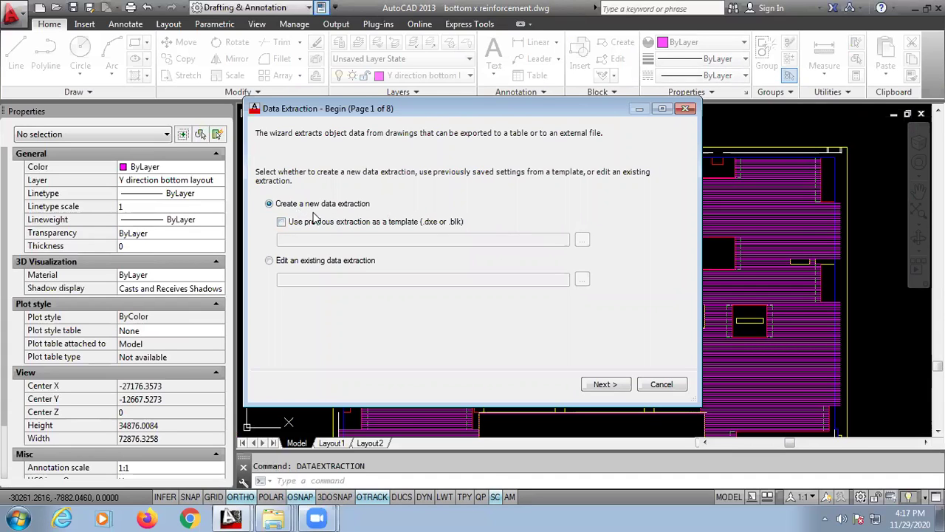
pyautogui.click(605, 385)
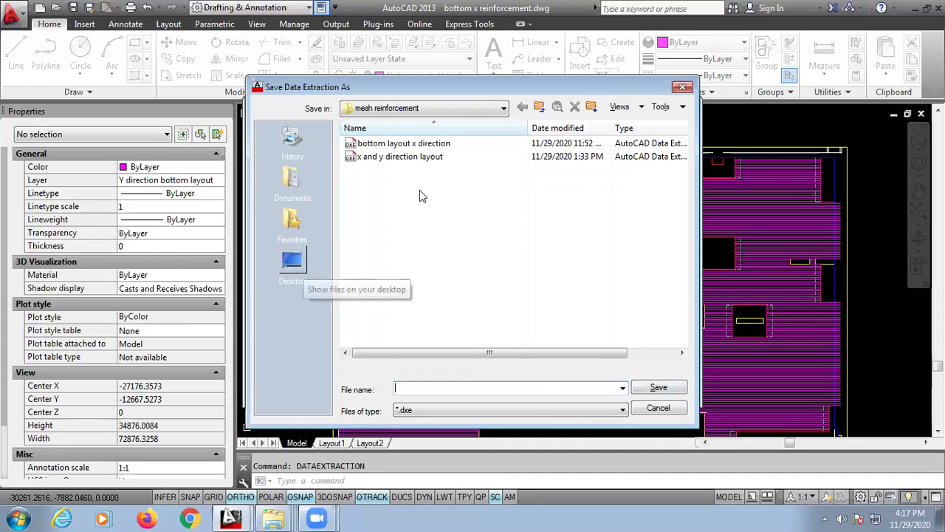
pyautogui.moveTo(473, 87); pyautogui.dragTo(565, 90)
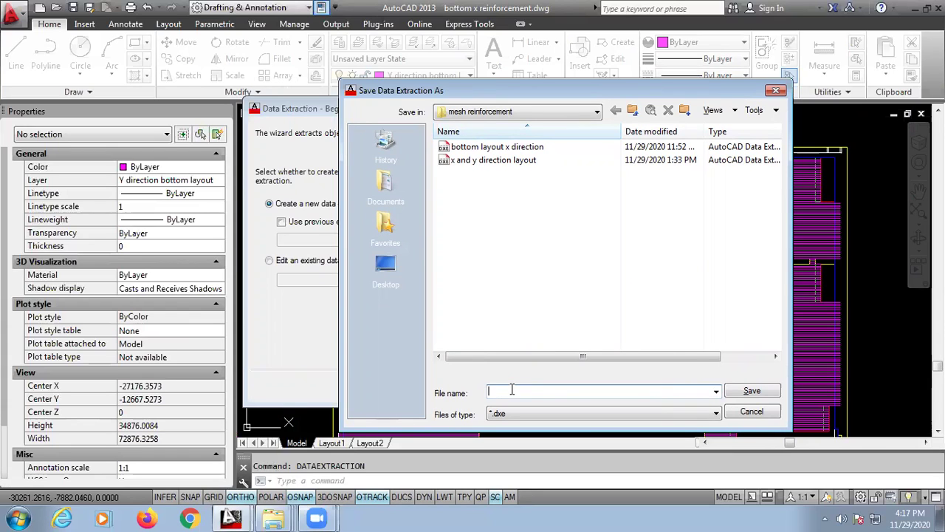
pyautogui.write('x and y direction layout')
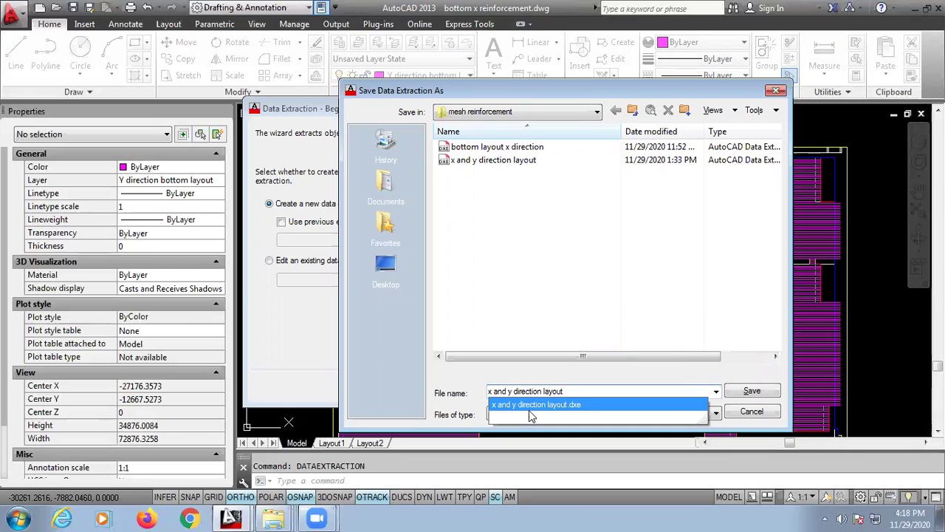
pyautogui.click(576, 389)
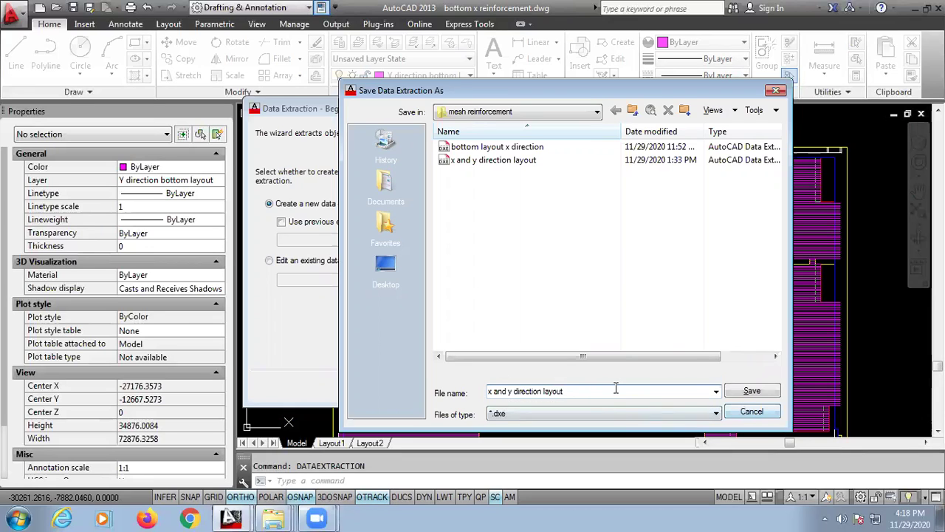
pyautogui.click(750, 391)
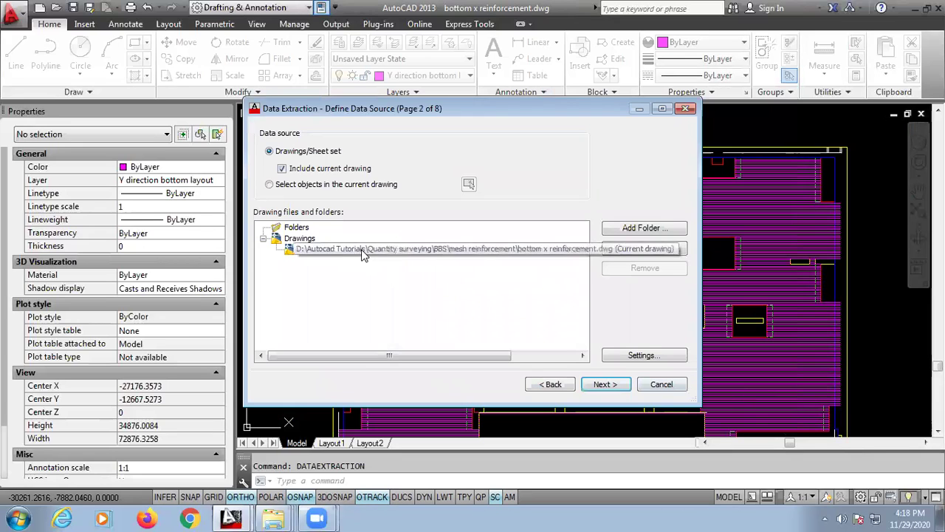
# - Keep the current drawing as the extraction's data source and exclude polylines so that only lines are extracted
pyautogui.click(603, 384)
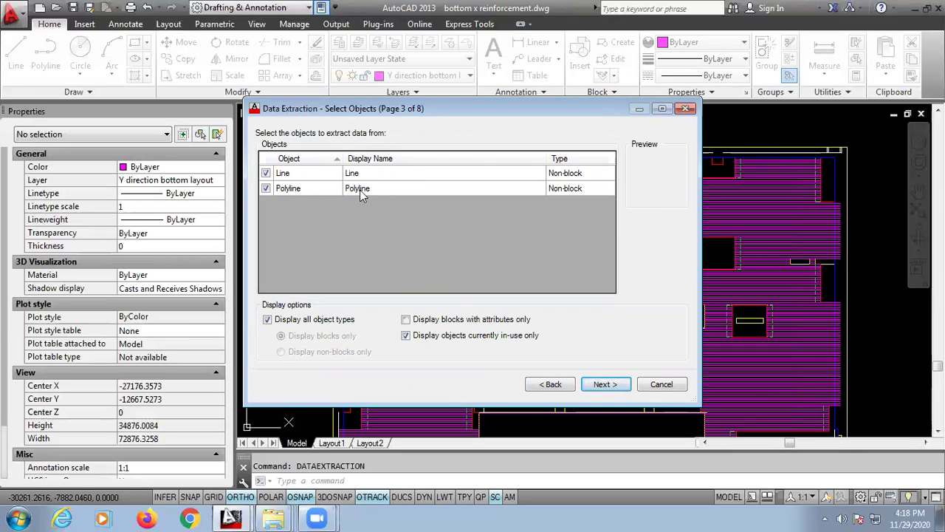
pyautogui.click(267, 189)
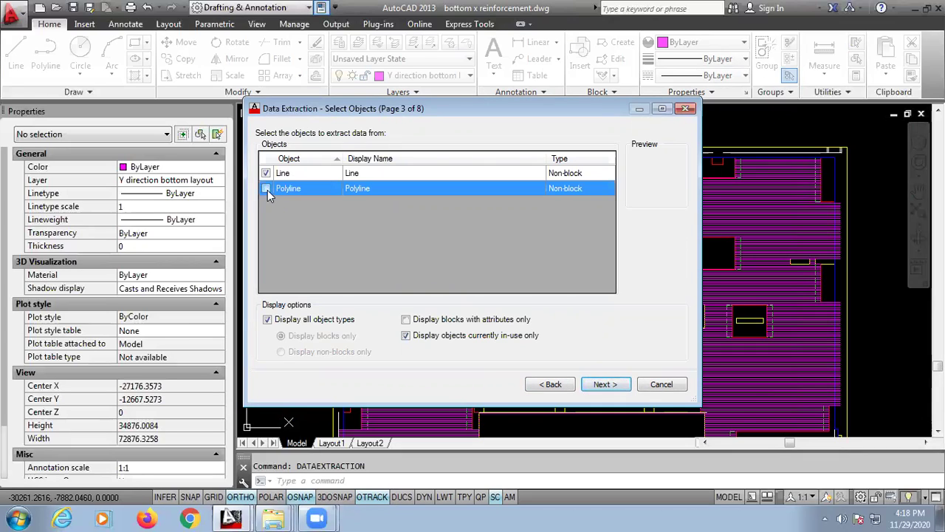
pyautogui.click(602, 385)
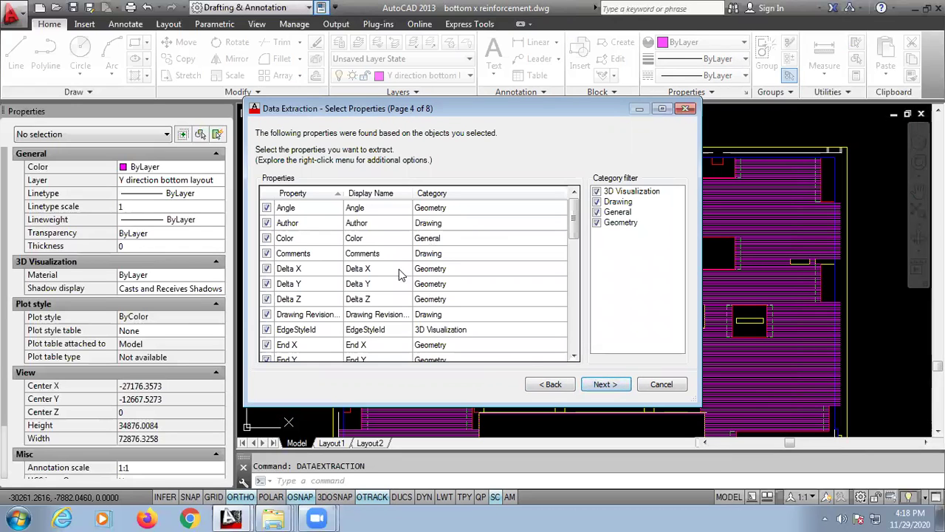
# - Clear all extraction properties, include only Length and Layer, and continue to the data refinement page
pyautogui.moveTo(572, 220)
pyautogui.mouseDown()
pyautogui.moveTo(559, 345)
pyautogui.moveTo(574, 220)
pyautogui.mouseUp()
pyautogui.rightClick(417, 238)
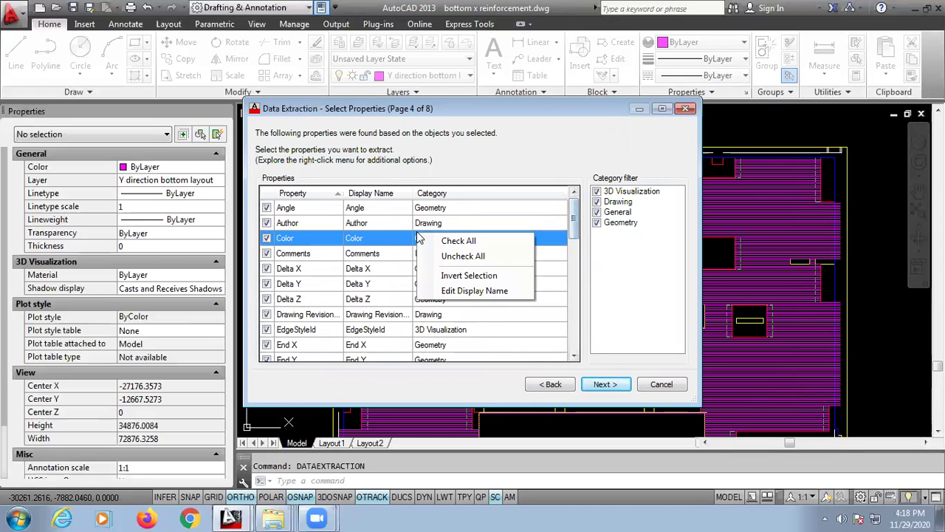
pyautogui.click(448, 256)
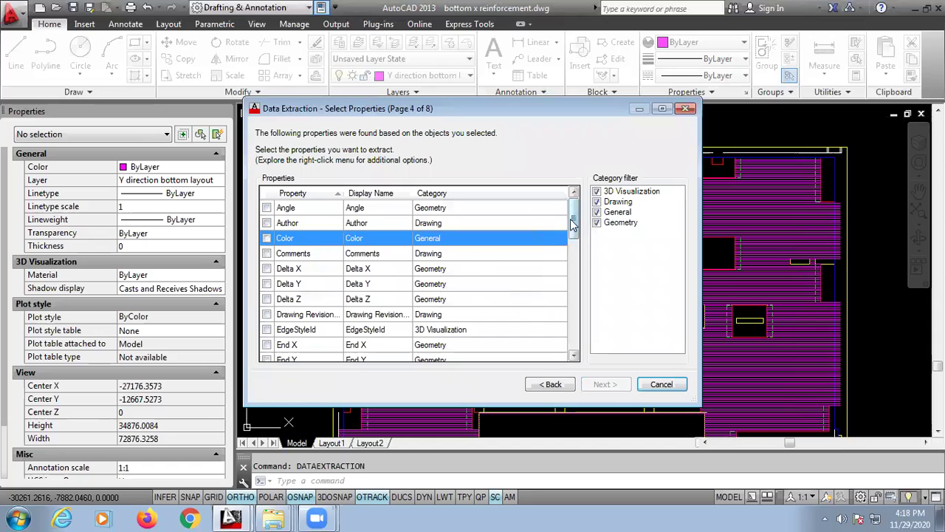
pyautogui.moveTo(574, 219); pyautogui.dragTo(573, 300)
pyautogui.click(266, 269)
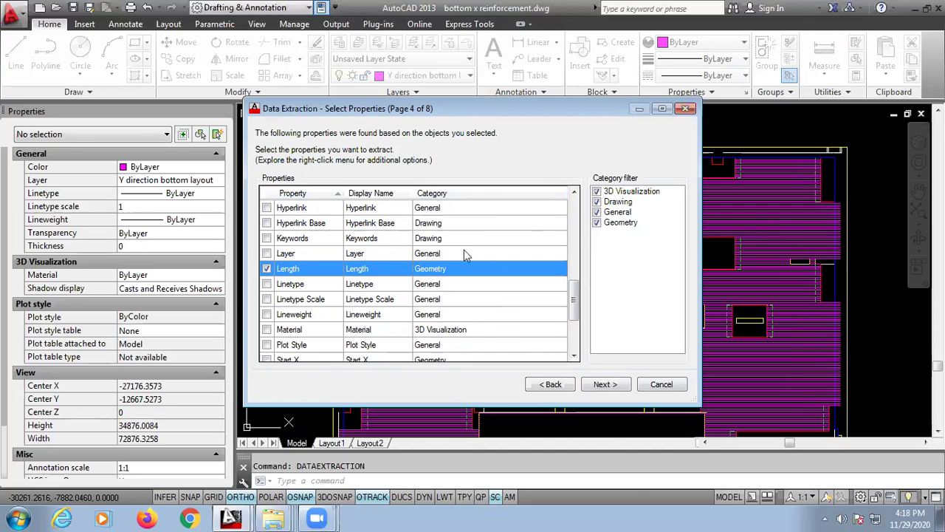
pyautogui.click(267, 254)
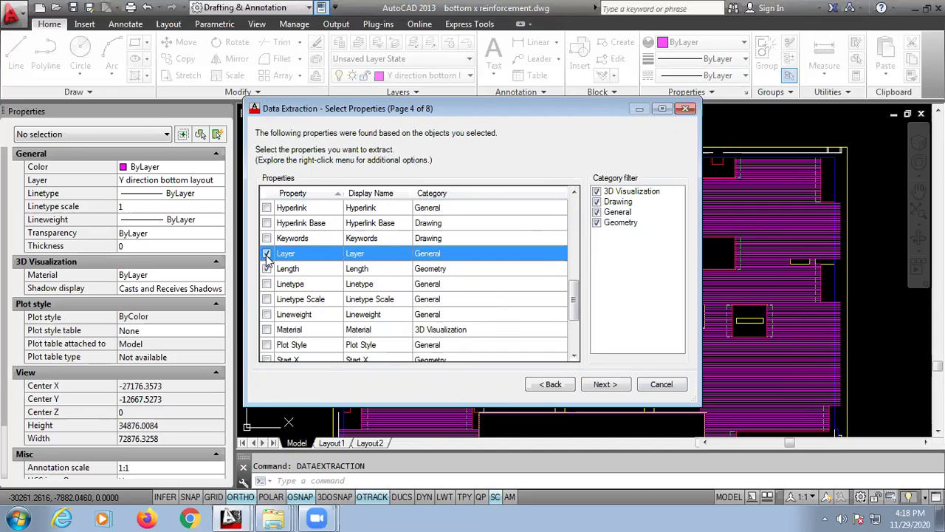
pyautogui.moveTo(400, 113); pyautogui.dragTo(407, 142)
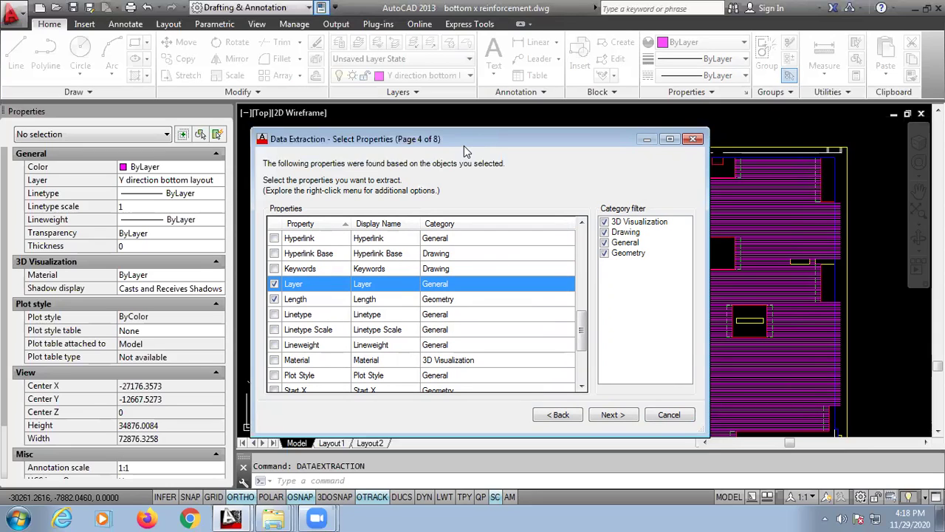
pyautogui.click(615, 418)
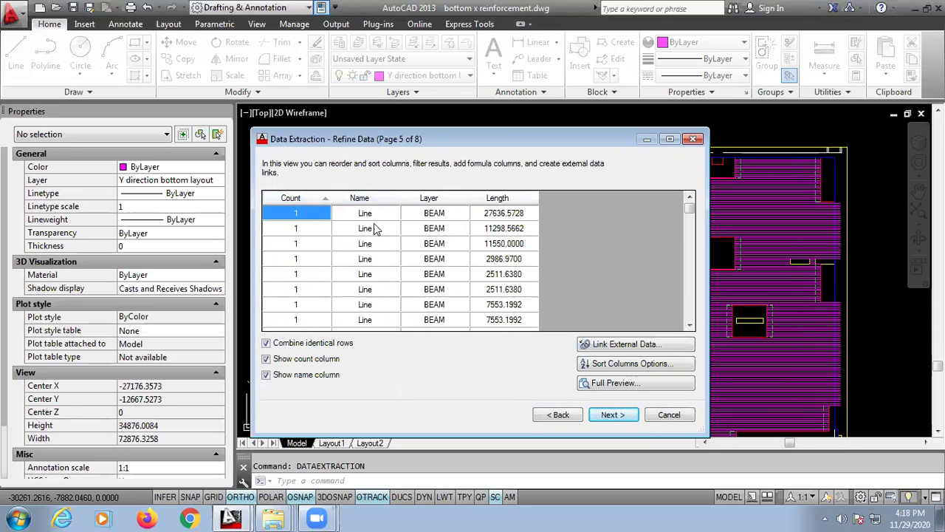
# - Review the extracted lines' counts, layers and lengths in the refinement table and down to the end of the full preview
pyautogui.moveTo(689, 213); pyautogui.dragTo(689, 230)
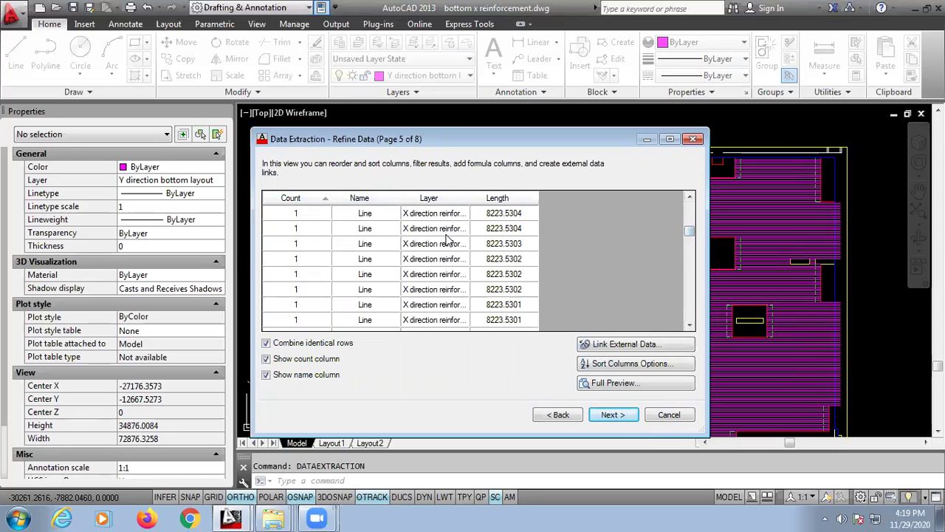
pyautogui.click(617, 383)
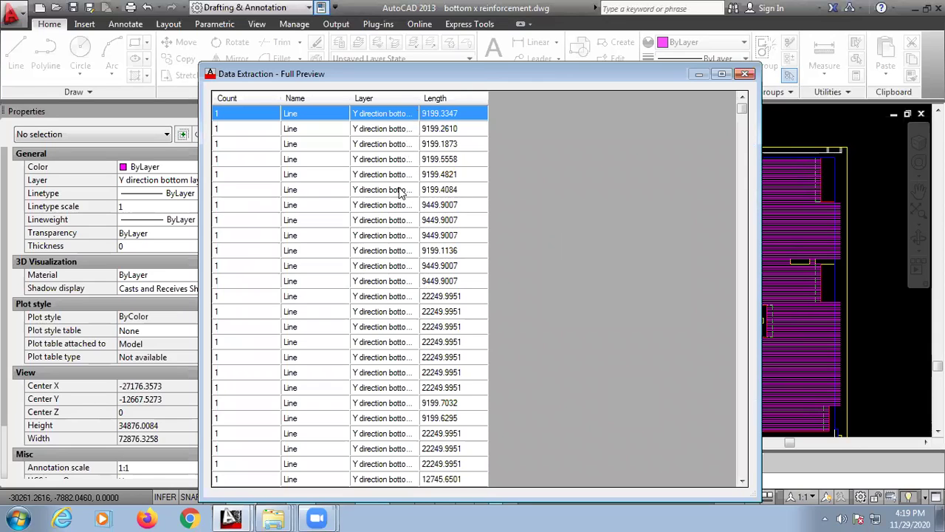
pyautogui.moveTo(742, 111); pyautogui.dragTo(732, 493)
pyautogui.scroll(-8, 614, 183)
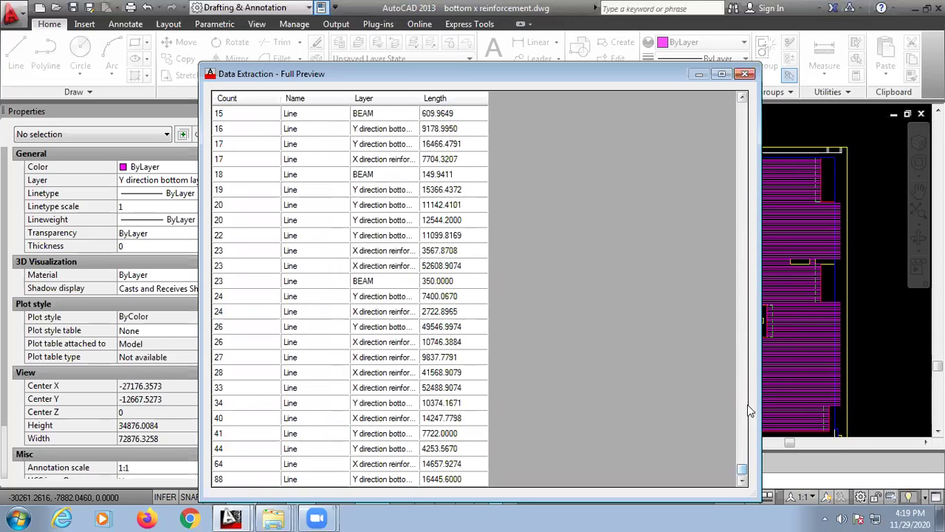
pyautogui.click(745, 74)
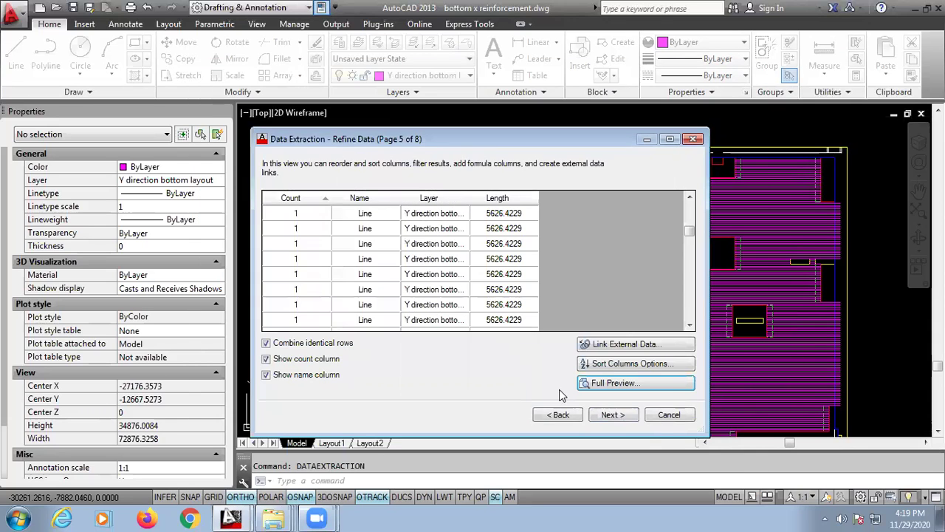
# - Enable output to an external file and browse to the mesh reinforcement folder under Autocad Tutorials, Quantity surveying, BBS on drive D
pyautogui.click(606, 417)
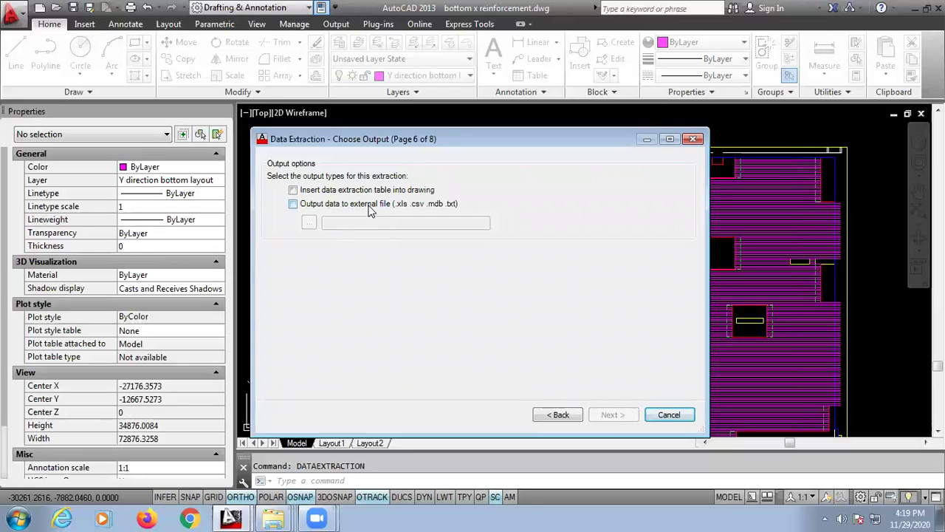
pyautogui.click(292, 205)
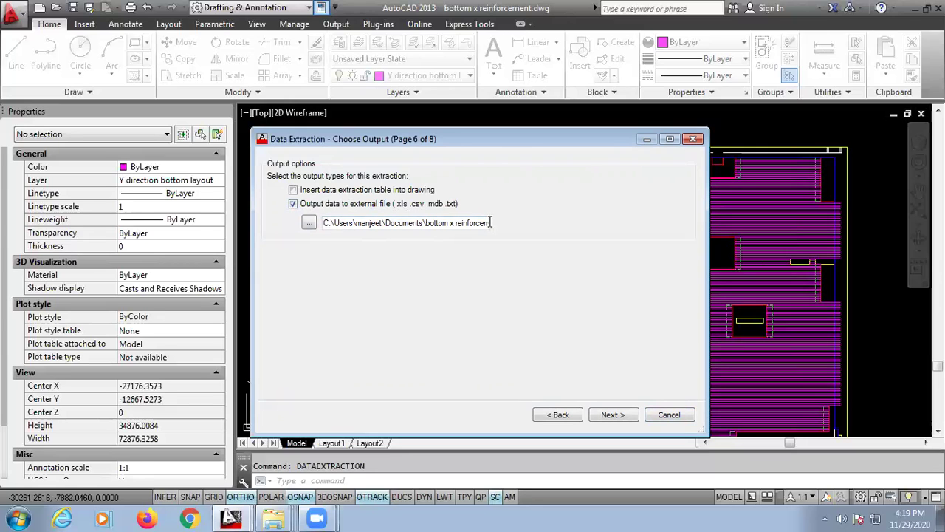
pyautogui.click(310, 223)
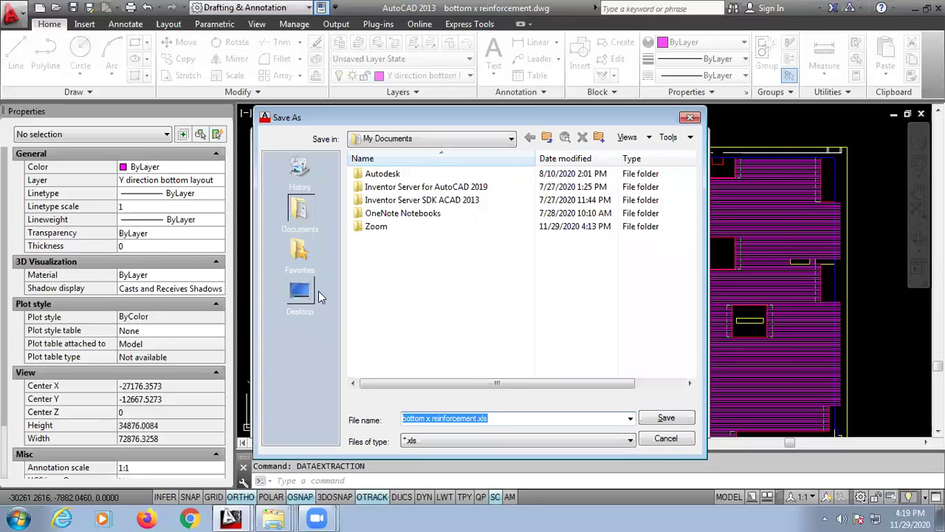
pyautogui.click(299, 292)
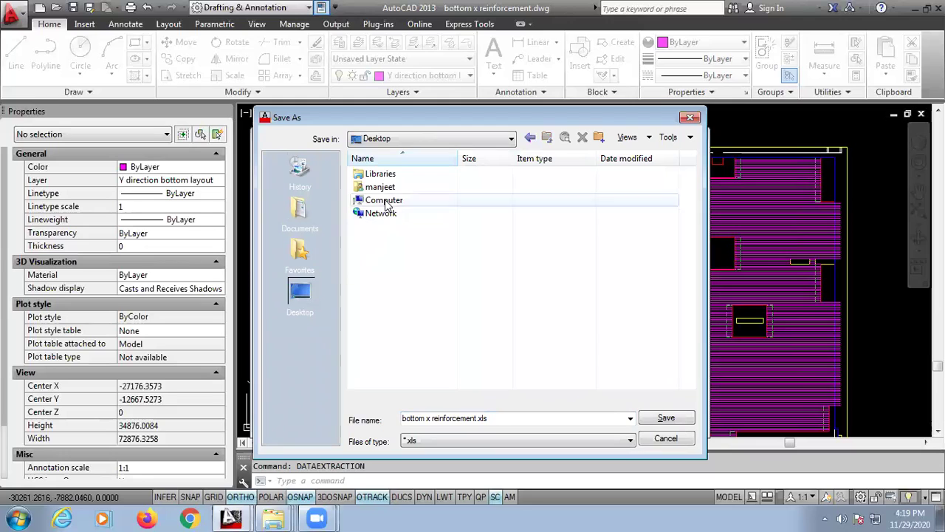
pyautogui.doubleClick(380, 198)
pyautogui.doubleClick(401, 204)
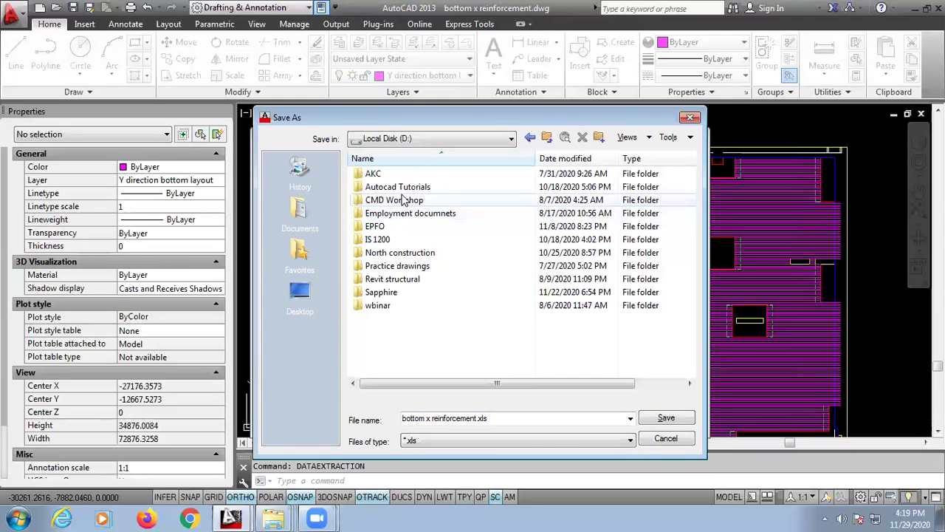
pyautogui.doubleClick(401, 186)
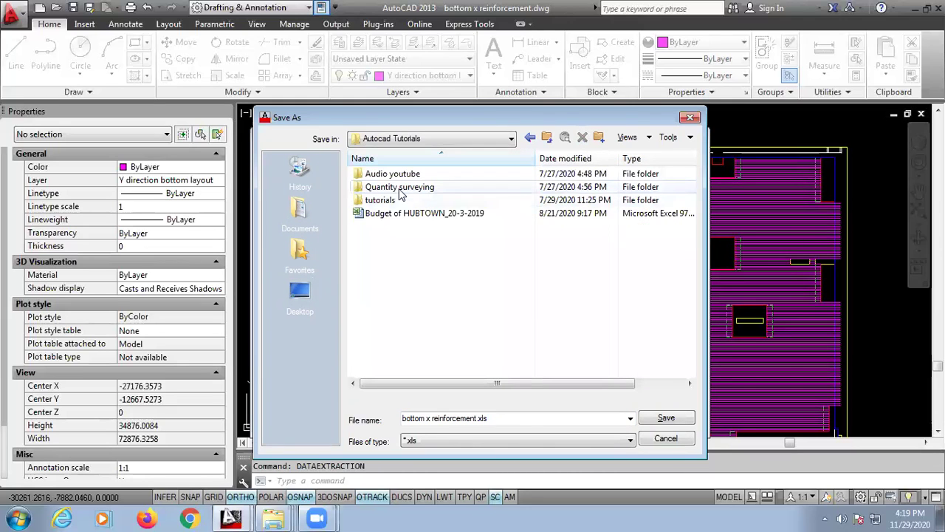
pyautogui.doubleClick(399, 187)
pyautogui.doubleClick(399, 174)
pyautogui.doubleClick(404, 175)
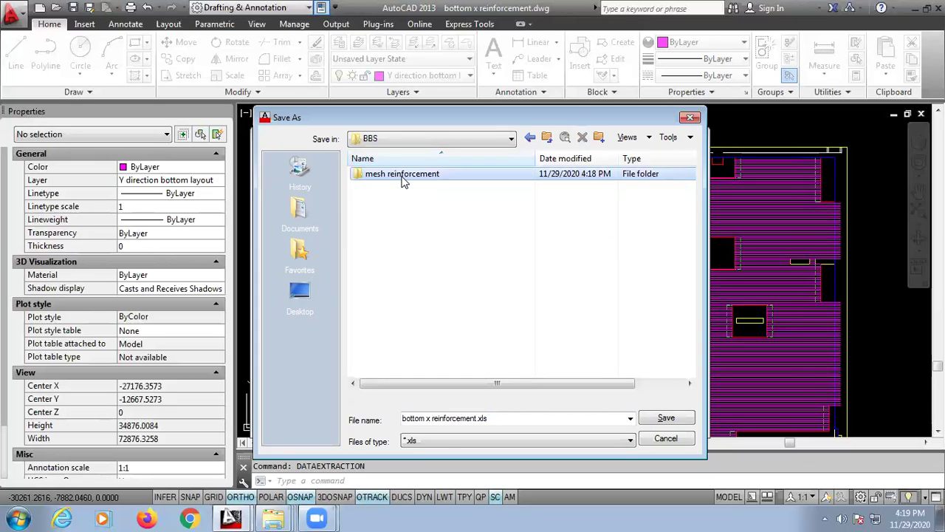
# - Name the external .xls output file "bottom x and y direction BBS" and save it in the mesh reinforcement folder
pyautogui.click(515, 419)
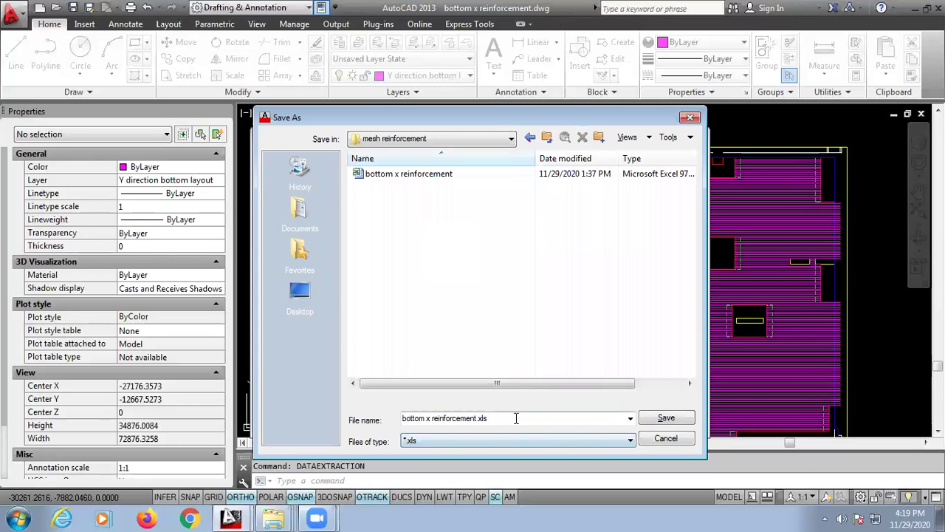
pyautogui.moveTo(517, 419); pyautogui.dragTo(491, 419)
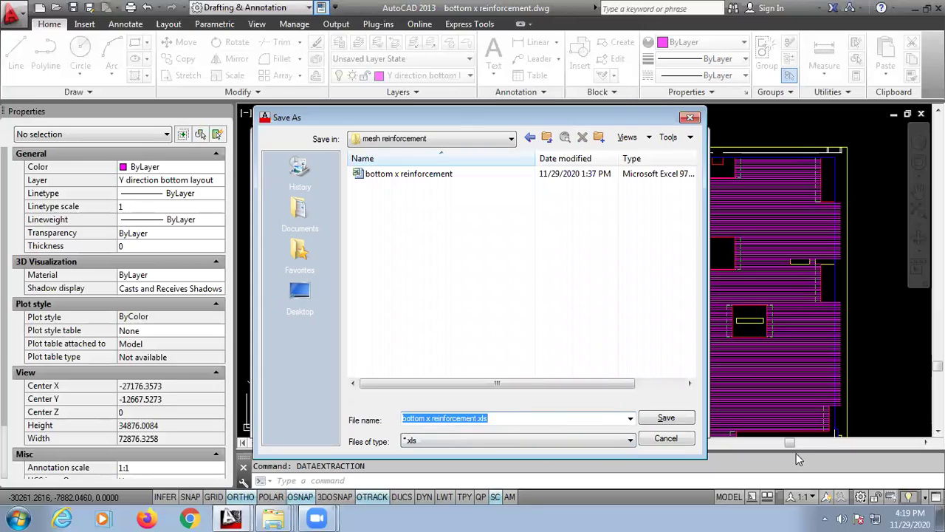
pyautogui.write('bpttp')
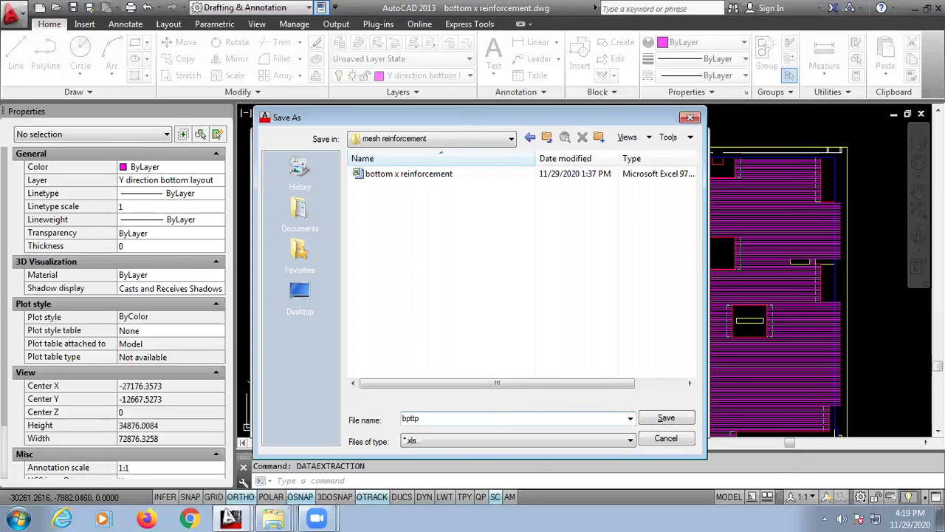
pyautogui.press('BackSpace')
pyautogui.press('BackSpace')
pyautogui.press('BackSpace')
pyautogui.press('BackSpace')
pyautogui.write('ottom x and y direction BBS')
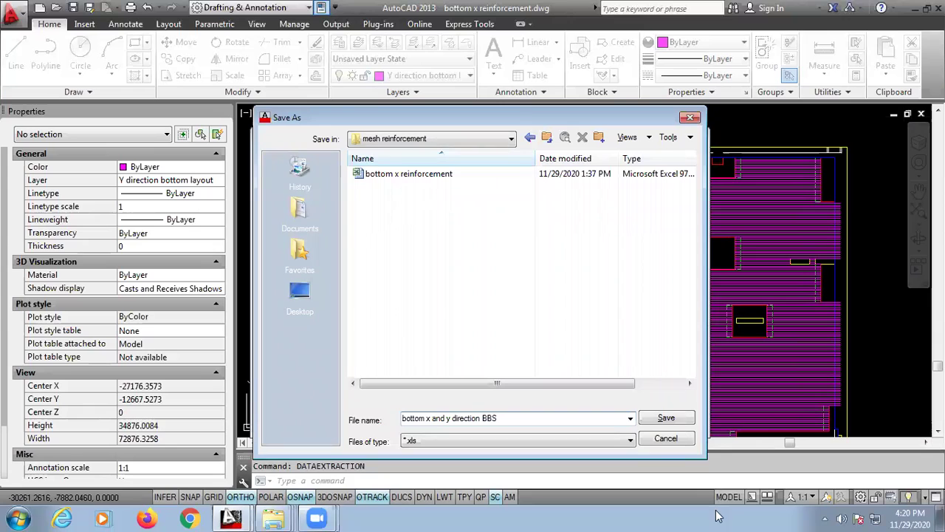
pyautogui.click(667, 418)
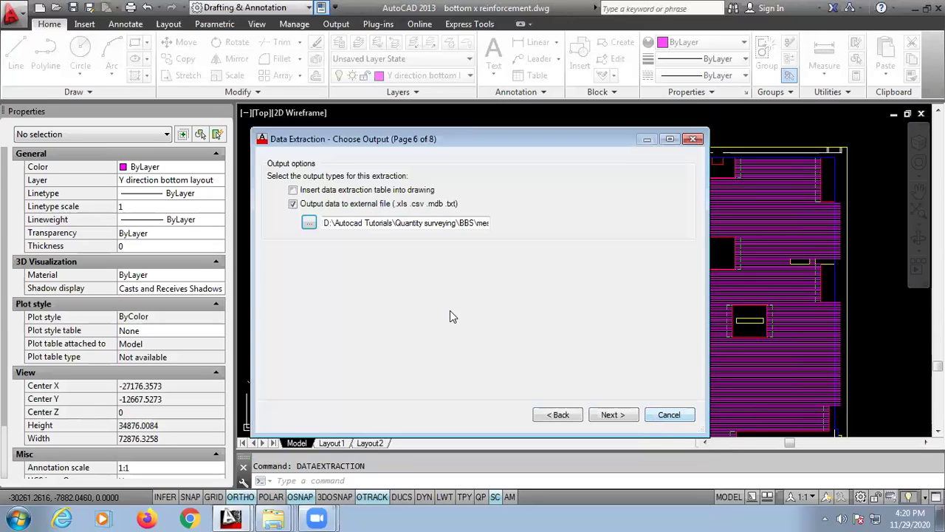
# - Finish the data extraction to create the external file, leaving nothing selected in the drawing
pyautogui.click(612, 414)
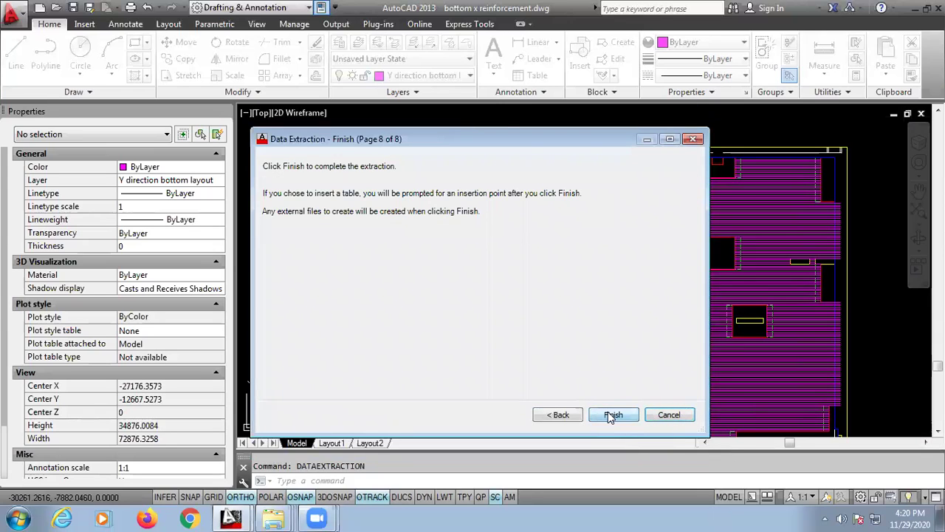
pyautogui.click(613, 415)
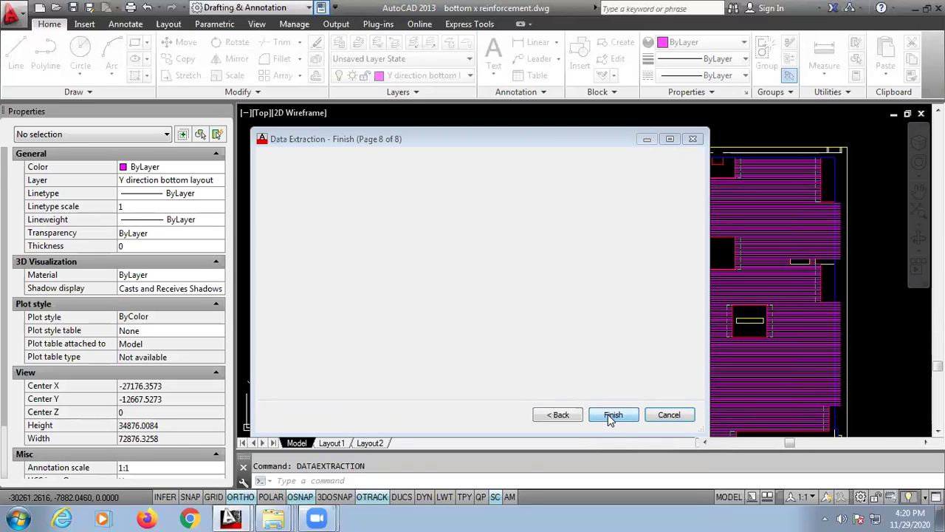
pyautogui.click(608, 414)
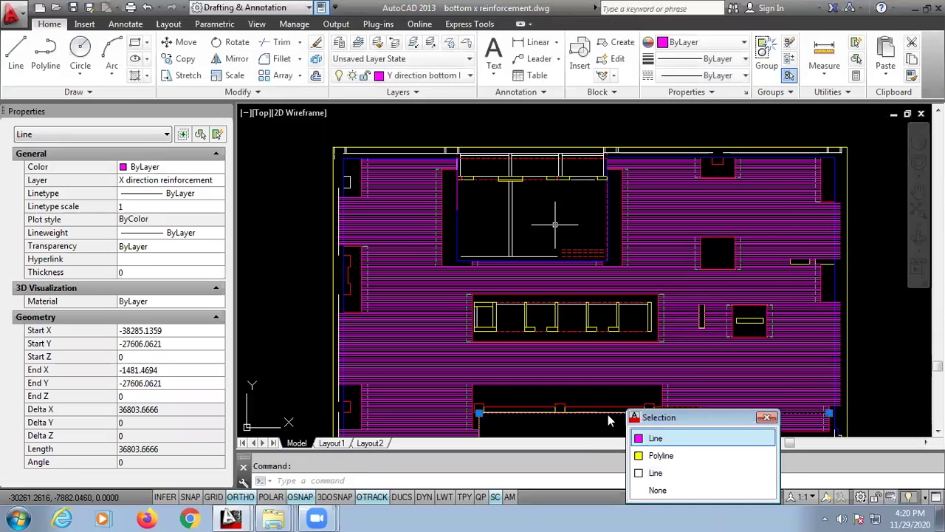
pyautogui.moveTo(721, 425); pyautogui.dragTo(882, 413)
pyautogui.press('Escape')
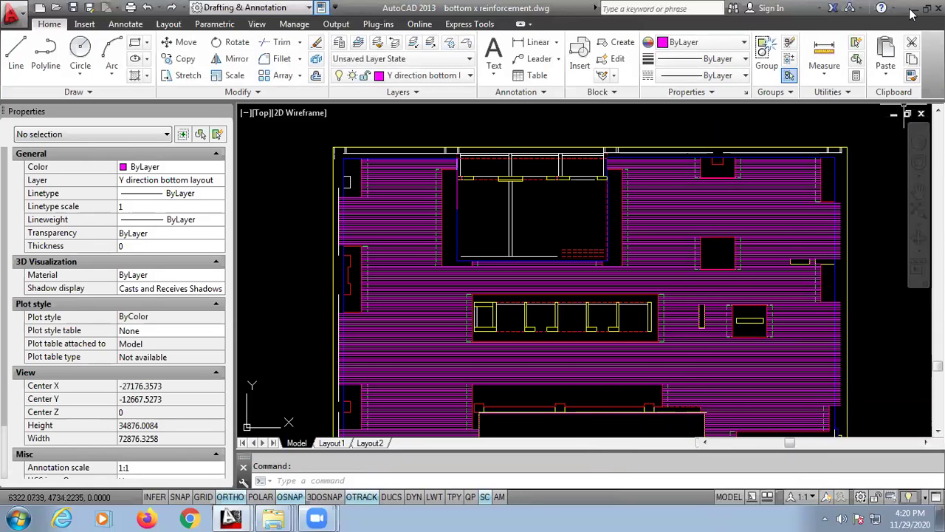
# - Switch to the mesh reinforcement folder on drive D and open the "bottom x and y direction BBS" workbook in Excel
pyautogui.click(915, 9)
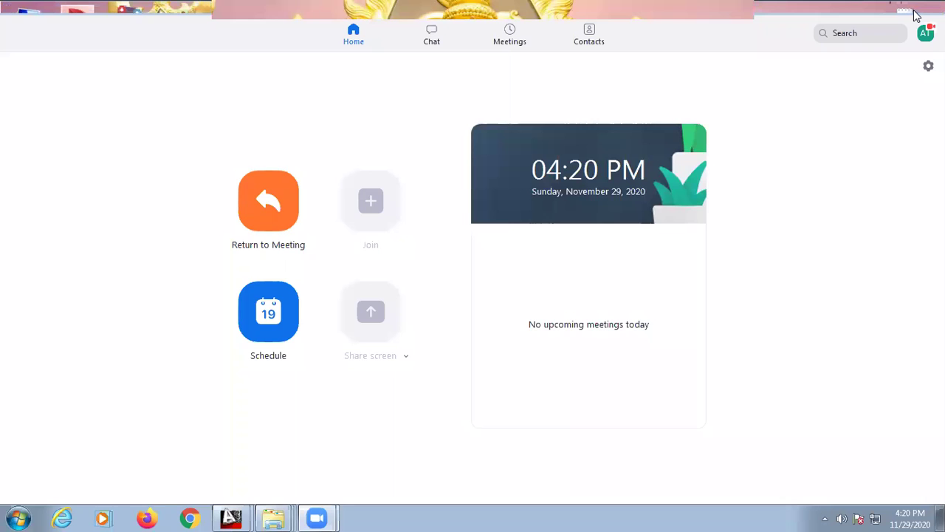
pyautogui.click(915, 13)
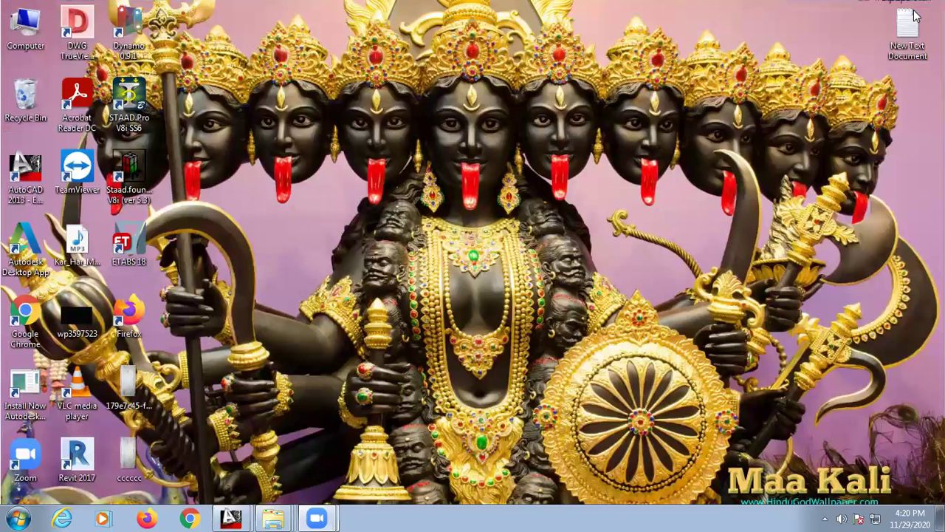
pyautogui.doubleClick(25, 30)
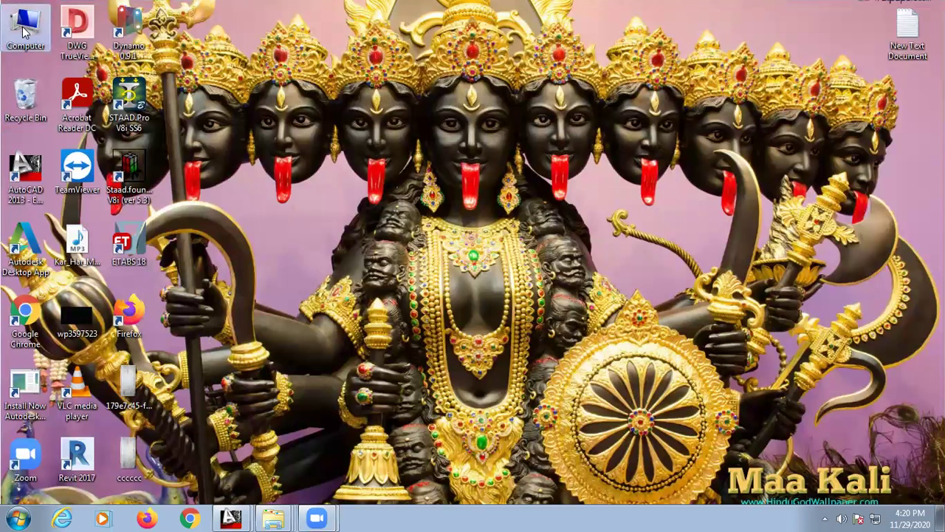
pyautogui.click(683, 65)
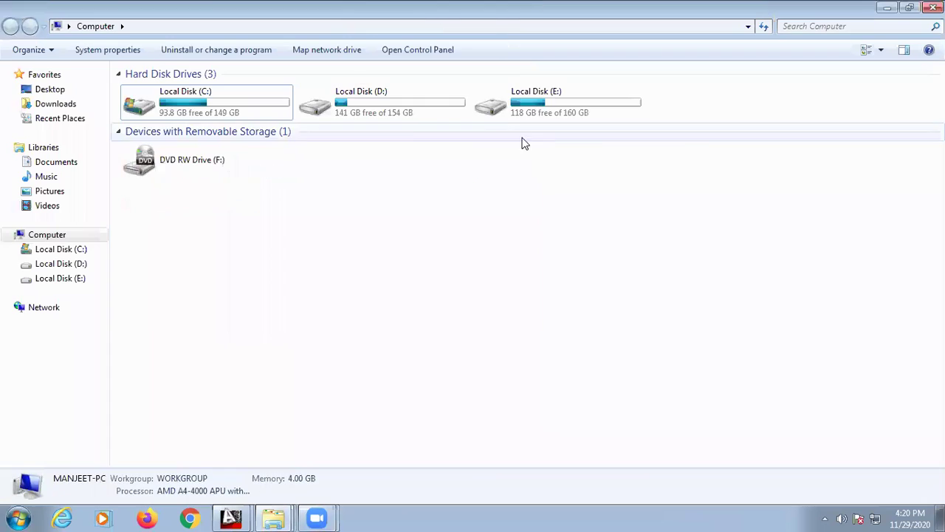
pyautogui.doubleClick(370, 104)
pyautogui.doubleClick(188, 108)
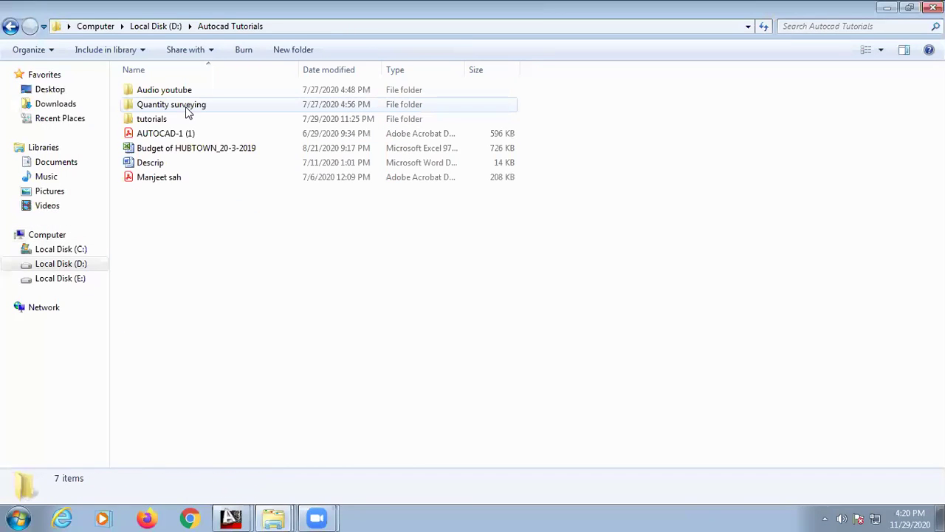
pyautogui.doubleClick(189, 108)
pyautogui.doubleClick(188, 90)
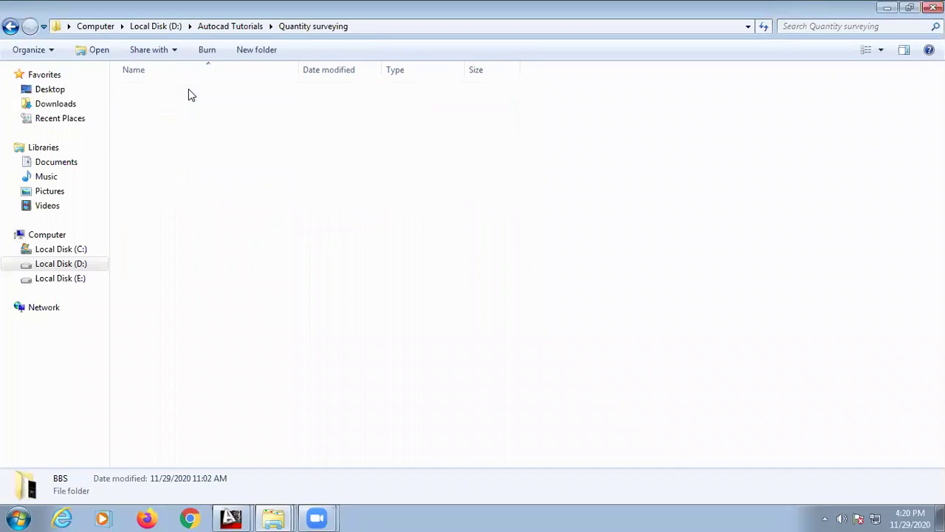
pyautogui.doubleClick(190, 92)
pyautogui.click(198, 108)
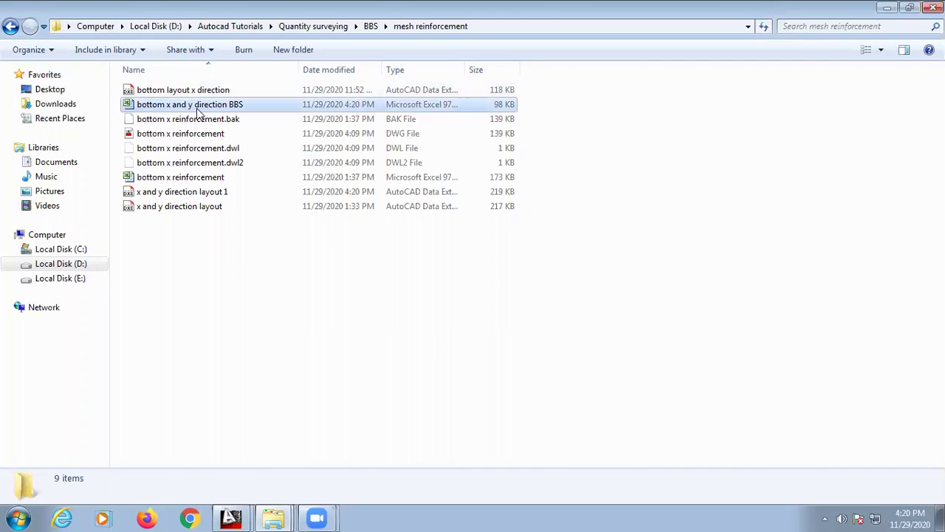
pyautogui.doubleClick(199, 108)
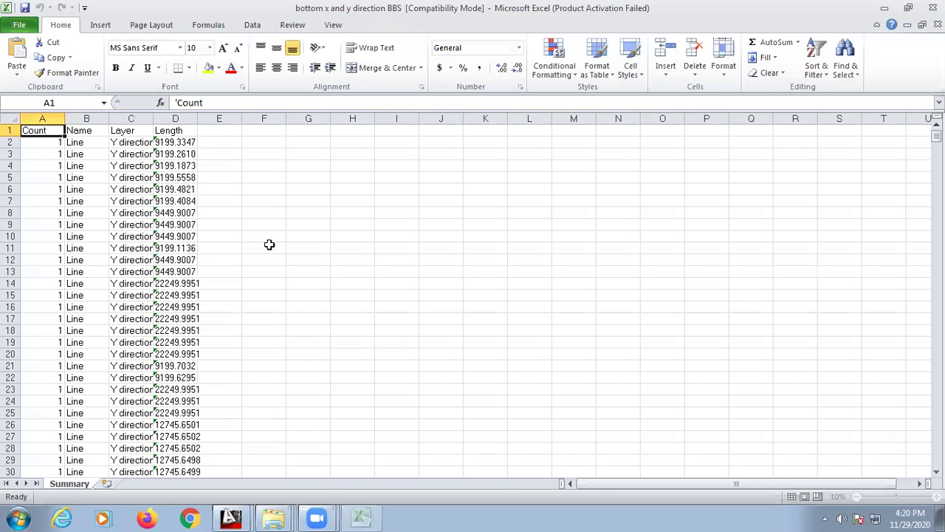
# - Widen the Layer and Length columns and right-align the Count, Name, Layer and Length columns
pyautogui.moveTo(198, 119); pyautogui.dragTo(430, 120)
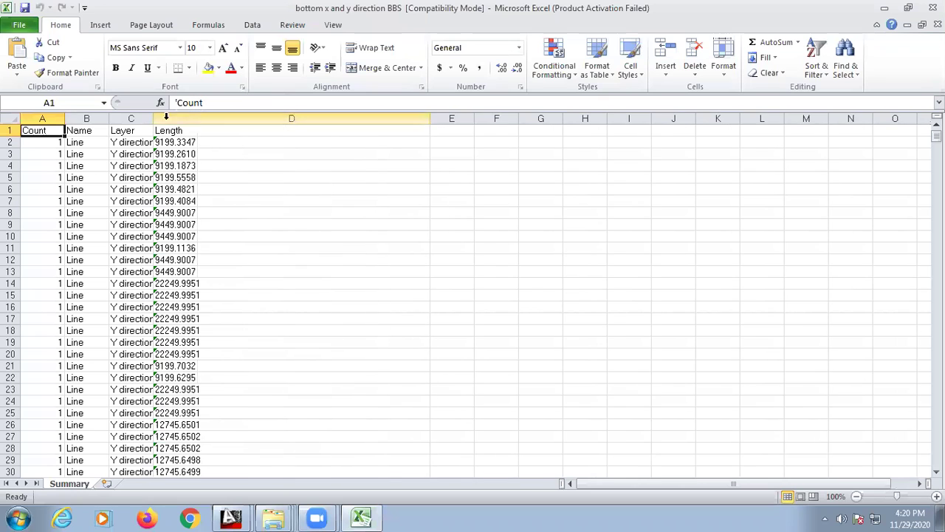
pyautogui.moveTo(152, 120); pyautogui.dragTo(284, 119)
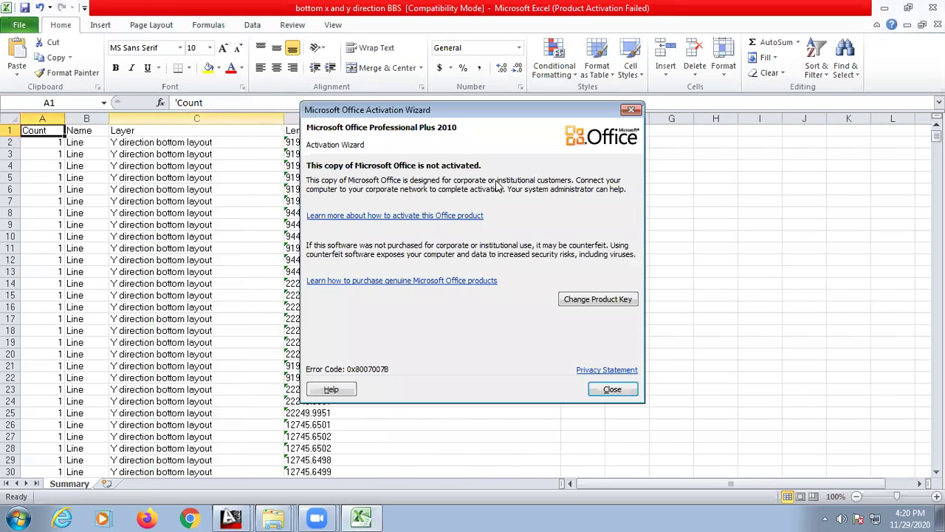
pyautogui.click(611, 389)
pyautogui.moveTo(42, 118); pyautogui.dragTo(425, 118)
pyautogui.click(293, 67)
# - Examine individual Layer and Length cells to see how the extracted values are stored
pyautogui.click(225, 166)
pyautogui.click(226, 212)
pyautogui.click(222, 274)
pyautogui.click(476, 226)
pyautogui.click(500, 271)
pyautogui.click(508, 320)
pyautogui.click(495, 342)
pyautogui.click(483, 237)
pyautogui.click(471, 177)
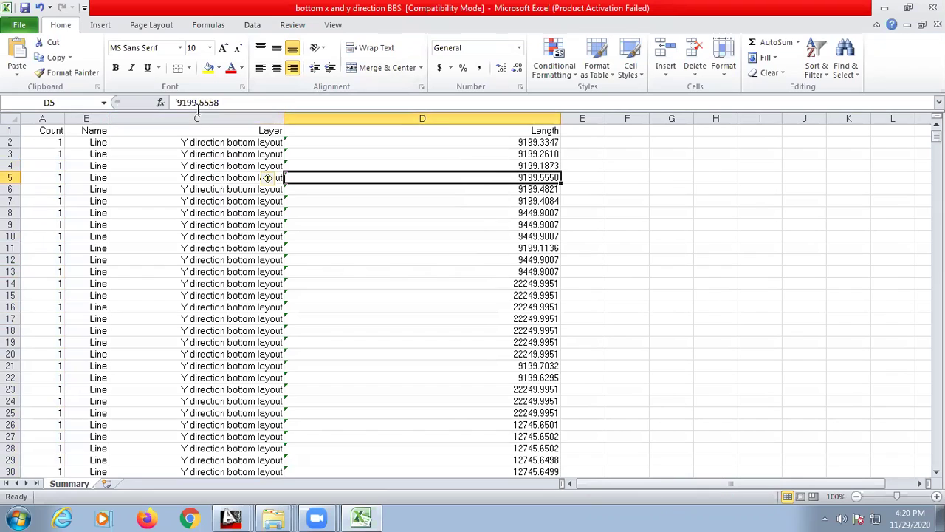
pyautogui.click(535, 201)
# - Convert the Length column's text values to numbers with Text to Columns, using the Delimited type and General format
pyautogui.click(497, 116)
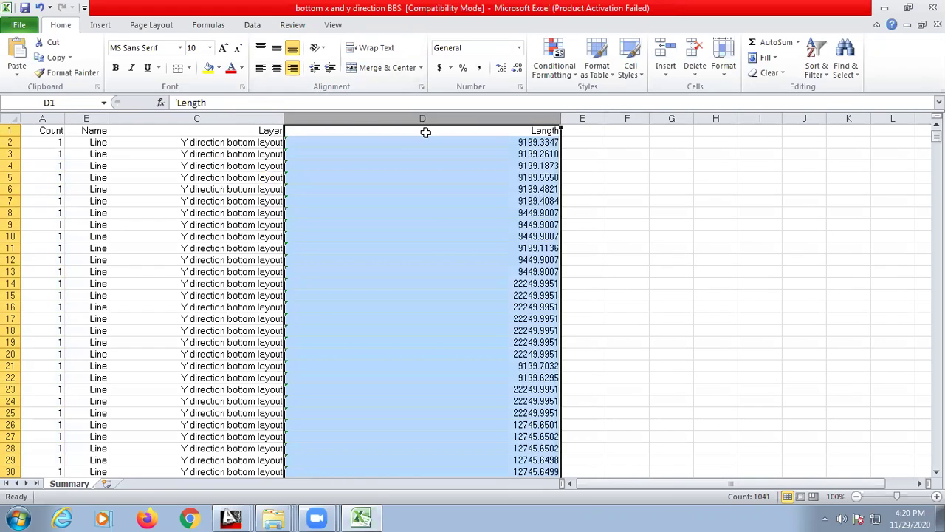
pyautogui.click(251, 28)
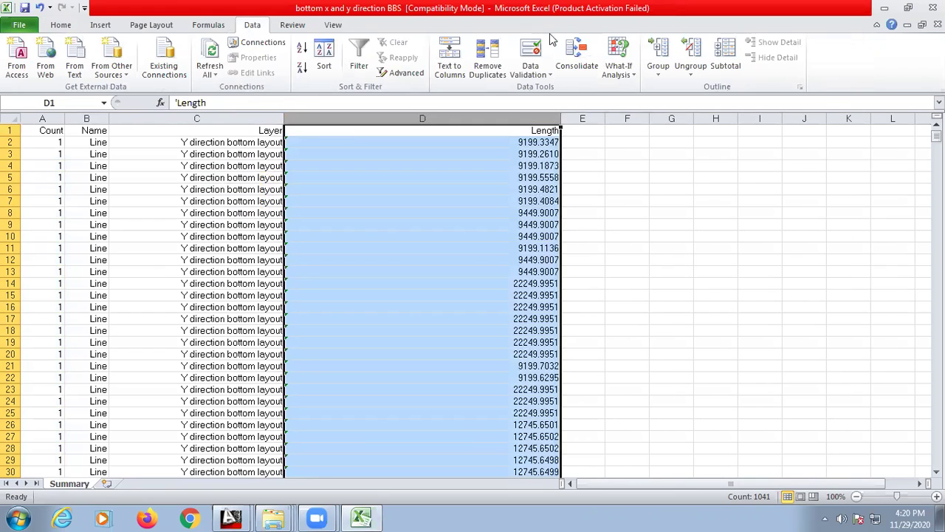
pyautogui.click(446, 74)
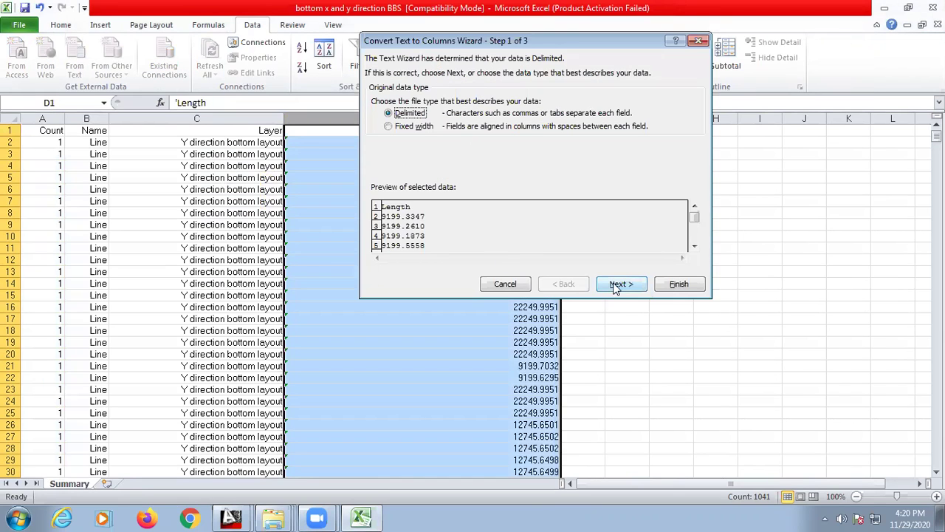
pyautogui.click(619, 284)
pyautogui.click(617, 284)
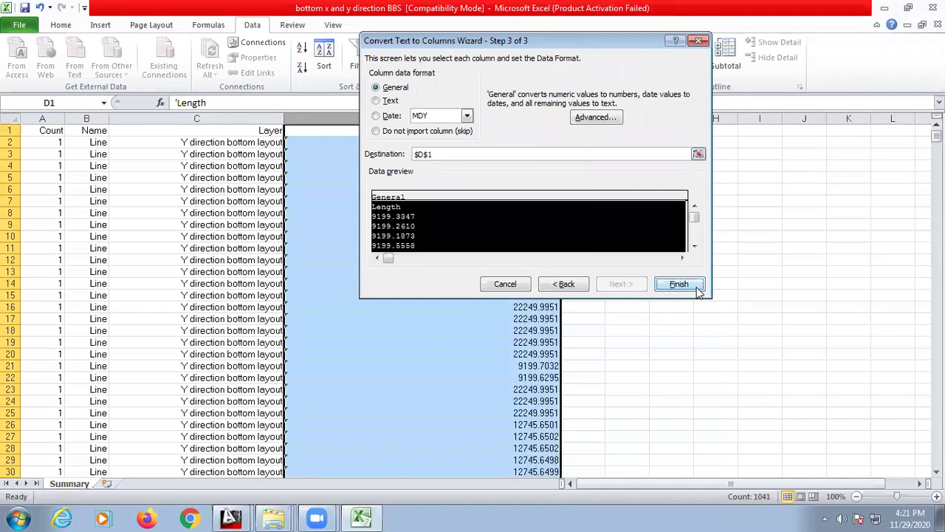
pyautogui.click(693, 288)
# - Check the converted values in cells down the Length column and back up to its first entry
pyautogui.click(487, 164)
pyautogui.click(483, 210)
pyautogui.click(485, 237)
pyautogui.click(485, 271)
pyautogui.click(490, 331)
pyautogui.click(495, 366)
pyautogui.click(501, 401)
pyautogui.click(496, 307)
pyautogui.click(487, 248)
pyautogui.click(484, 213)
pyautogui.click(482, 178)
pyautogui.click(481, 154)
pyautogui.click(481, 144)
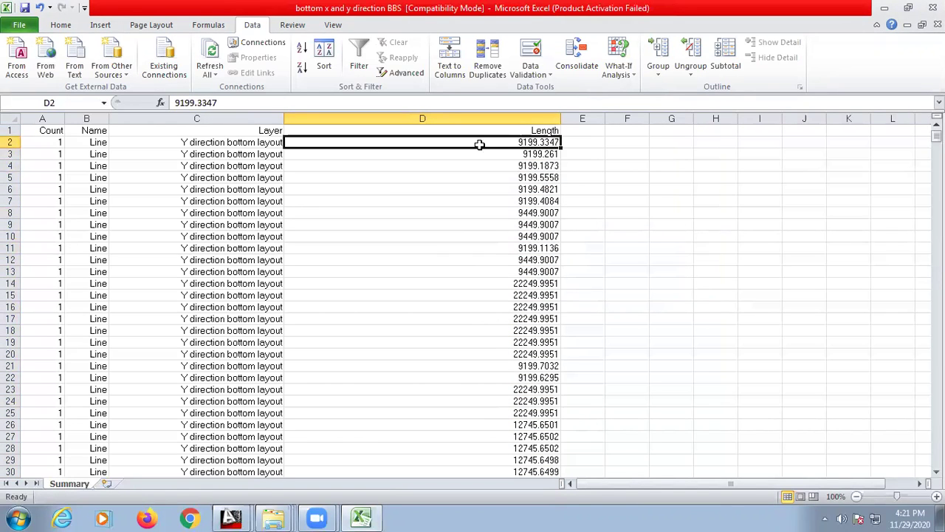
# - Narrow the Length column and turn on filtering for the Count, Name, Layer and Length columns
pyautogui.moveTo(561, 118); pyautogui.dragTo(439, 120)
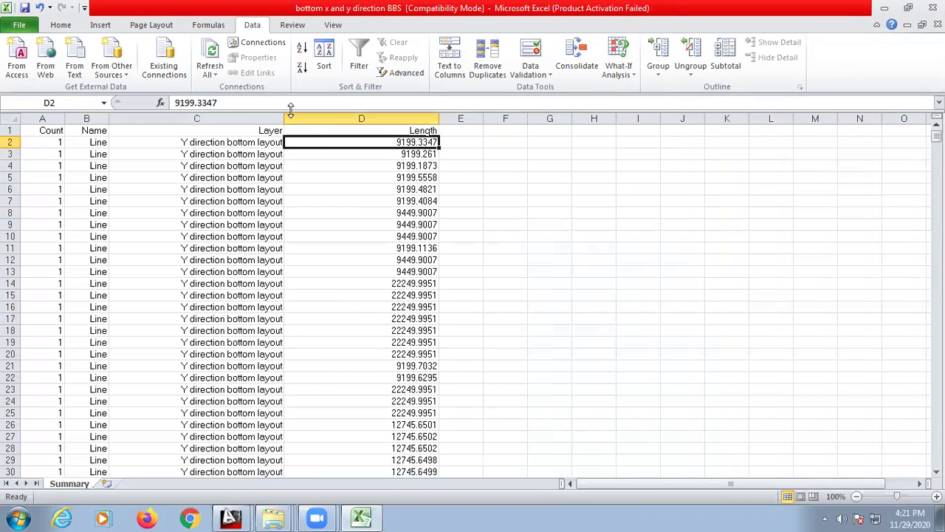
pyautogui.moveTo(44, 119); pyautogui.dragTo(295, 113)
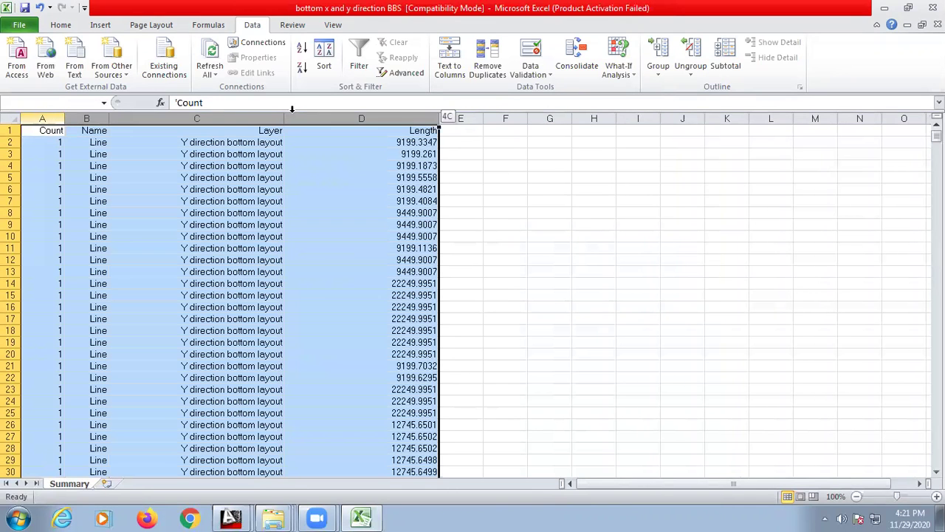
pyautogui.click(62, 26)
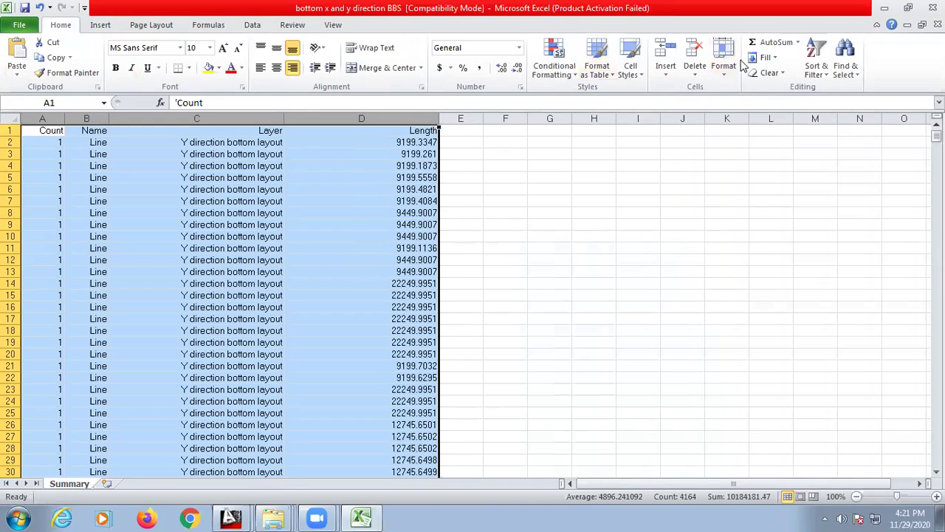
pyautogui.click(813, 74)
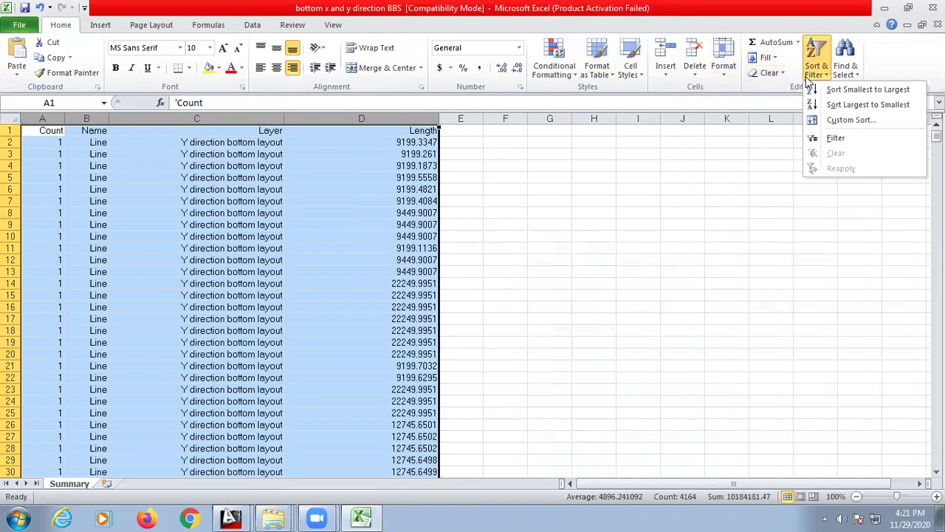
pyautogui.click(829, 139)
# - Center the contents of the Layer column
pyautogui.click(199, 118)
pyautogui.click(277, 68)
pyautogui.click(333, 244)
pyautogui.click(202, 210)
pyautogui.click(226, 154)
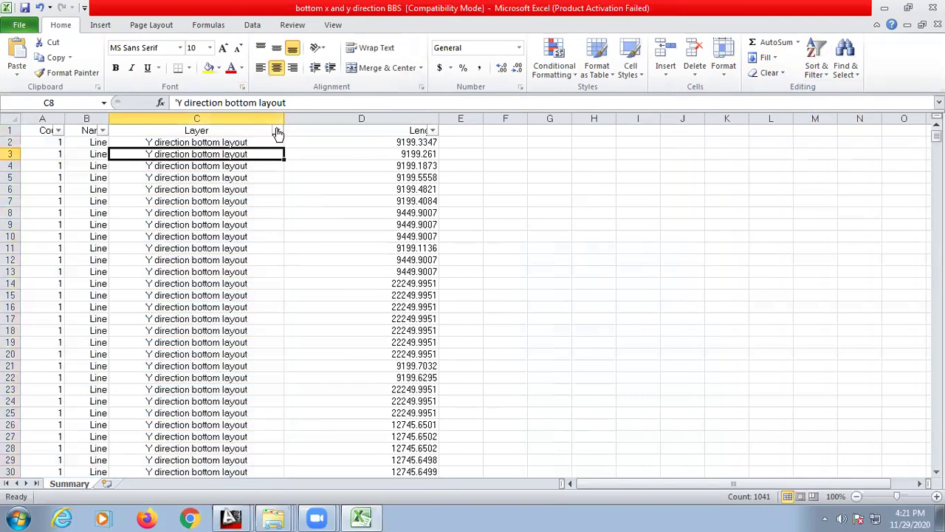
# - Filter the Layer column to show only the X direction reinforcement rows
pyautogui.click(277, 131)
pyautogui.click(142, 257)
pyautogui.click(148, 280)
pyautogui.click(196, 386)
# - Copy the filtered X direction rows, including the headers, into a new worksheet starting at A1
pyautogui.moveTo(46, 133); pyautogui.dragTo(340, 466)
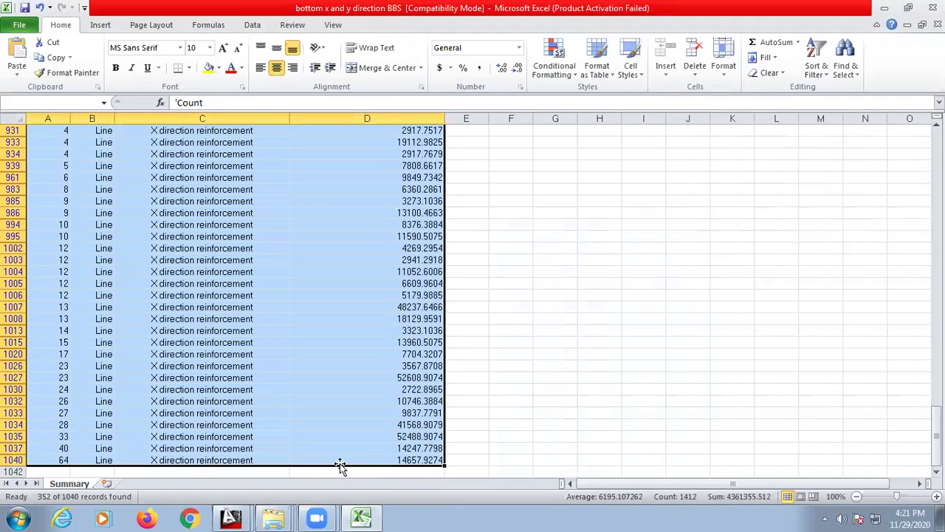
pyautogui.hotkey('ctrl', 'c')
pyautogui.click(111, 483)
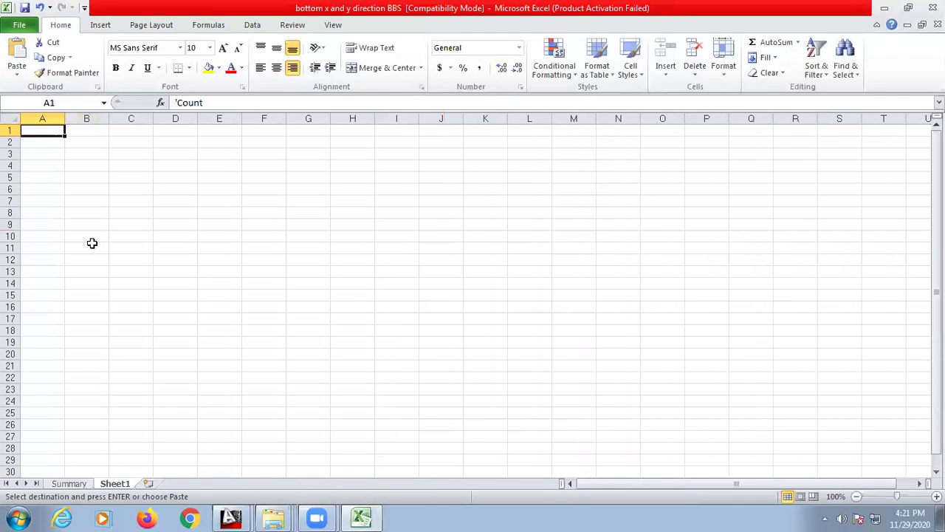
pyautogui.hotkey('ctrl', 'v')
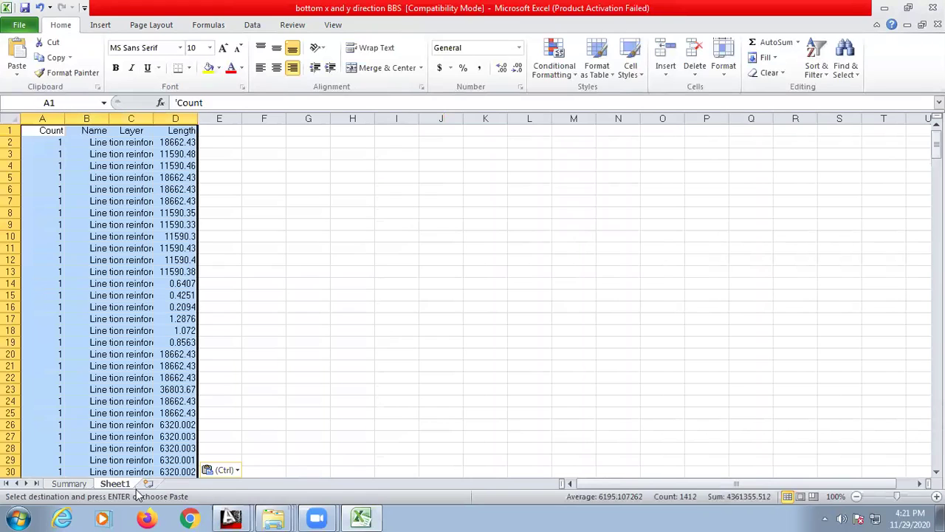
# - Rename the new worksheet as Y direction
pyautogui.doubleClick(130, 483)
pyautogui.write('Y d')
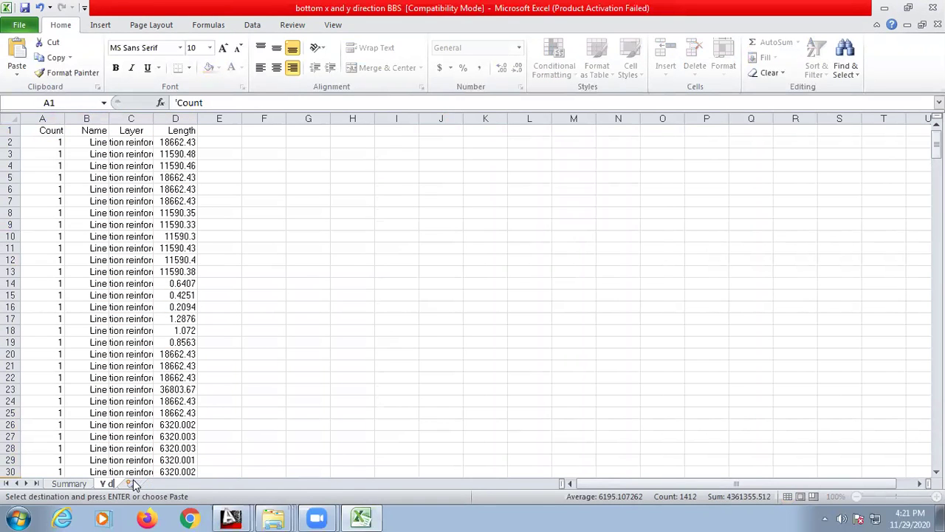
pyautogui.write('irection')
pyautogui.press('Return')
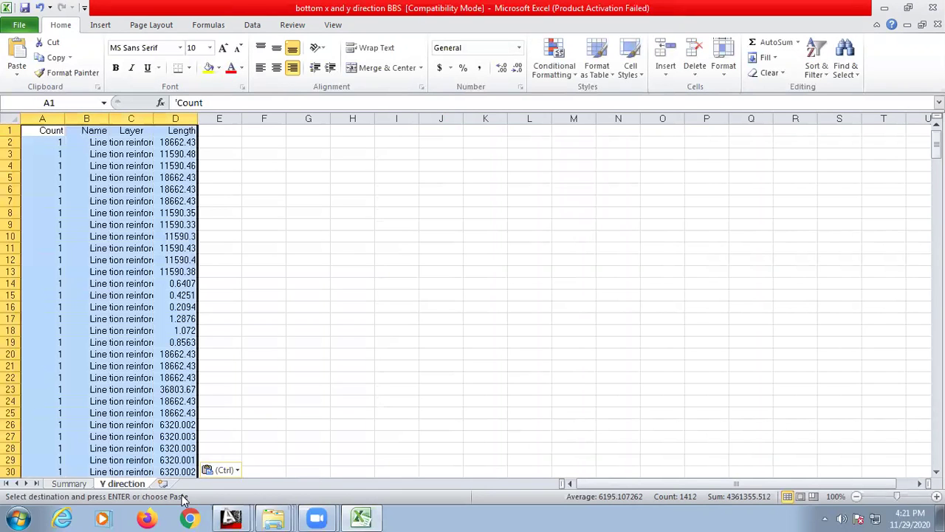
# - Fit the Layer and Length column widths to their contents on the new worksheet
pyautogui.doubleClick(153, 118)
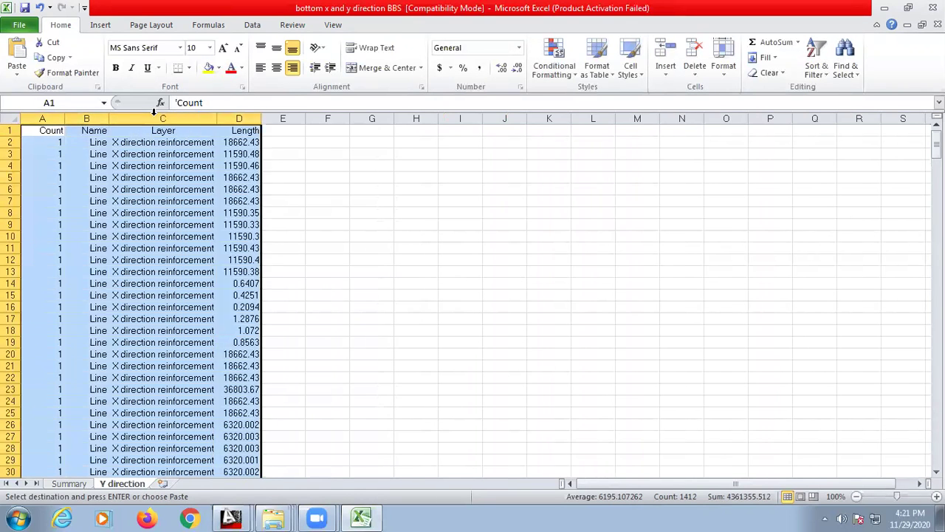
pyautogui.doubleClick(261, 118)
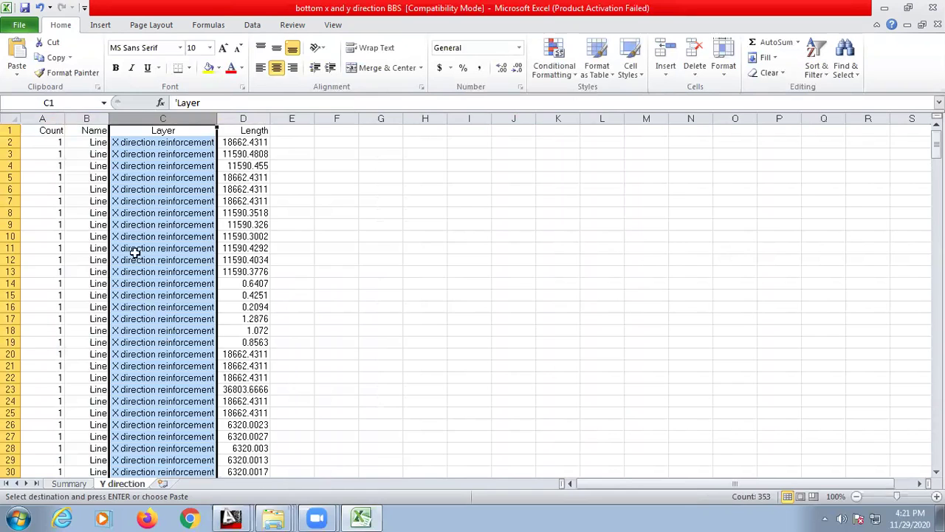
pyautogui.click(152, 214)
# - Rename the worksheet holding the copied rows as X direction
pyautogui.doubleClick(126, 483)
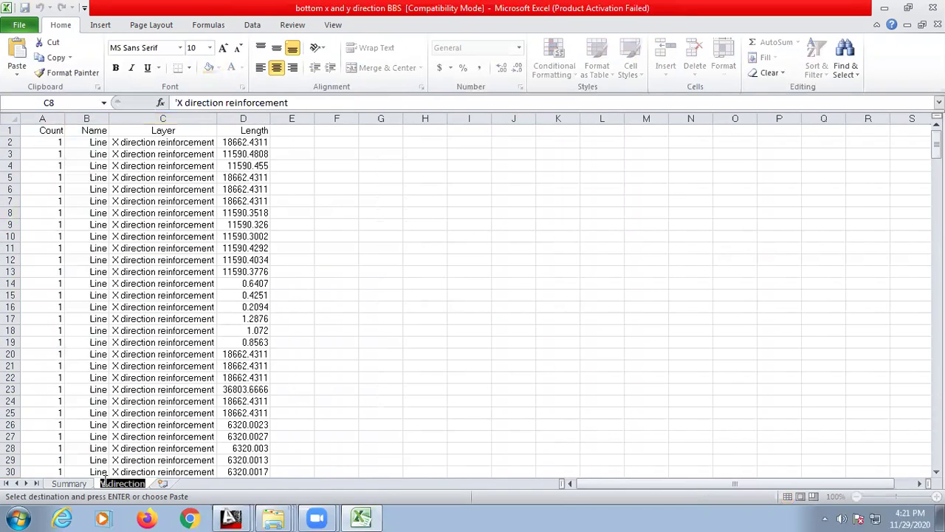
pyautogui.write('X direction')
pyautogui.press('Return')
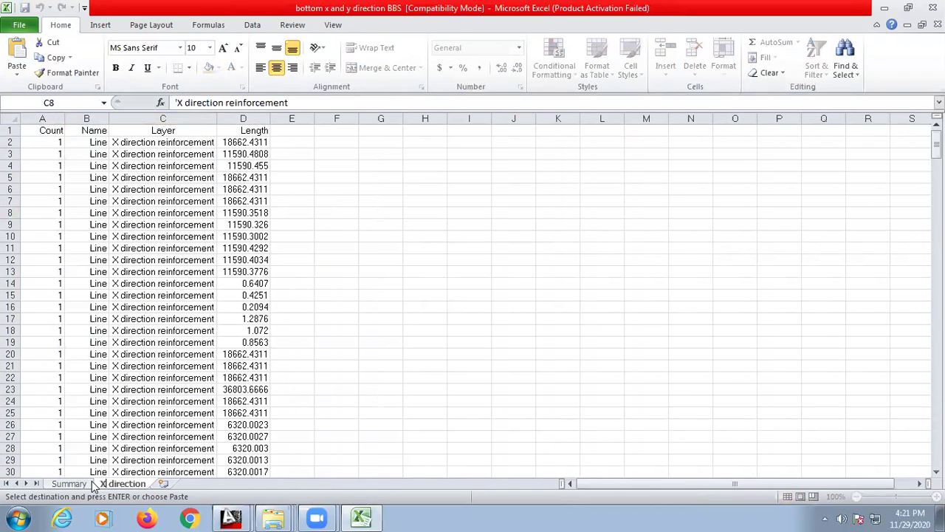
pyautogui.click(426, 365)
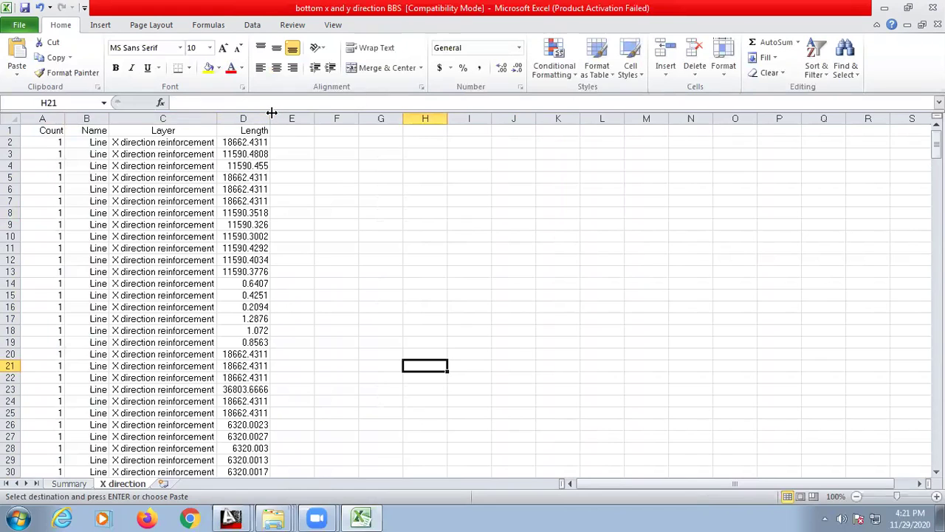
# - Add the headers Dia, Ld and Total length in E1 to G1 and fit the Total length column's width
pyautogui.click(341, 133)
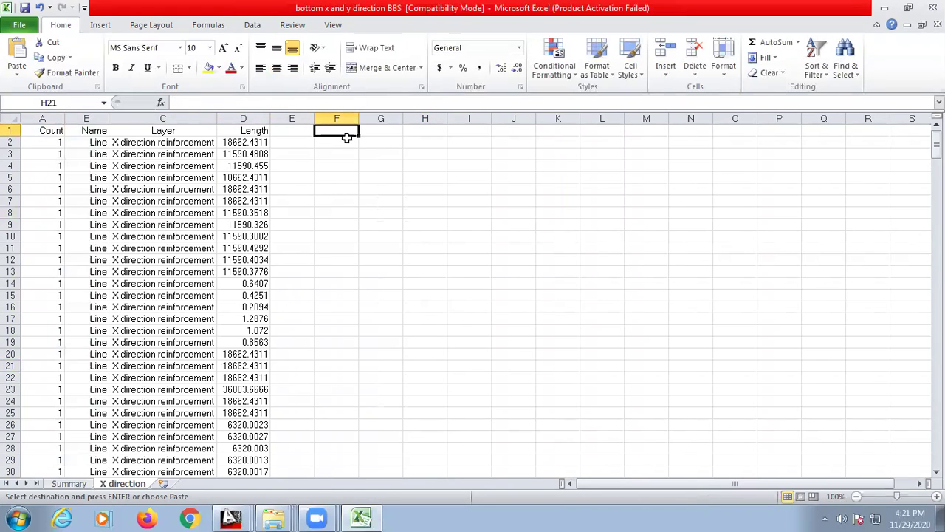
pyautogui.press('Left')
pyautogui.write('Dia')
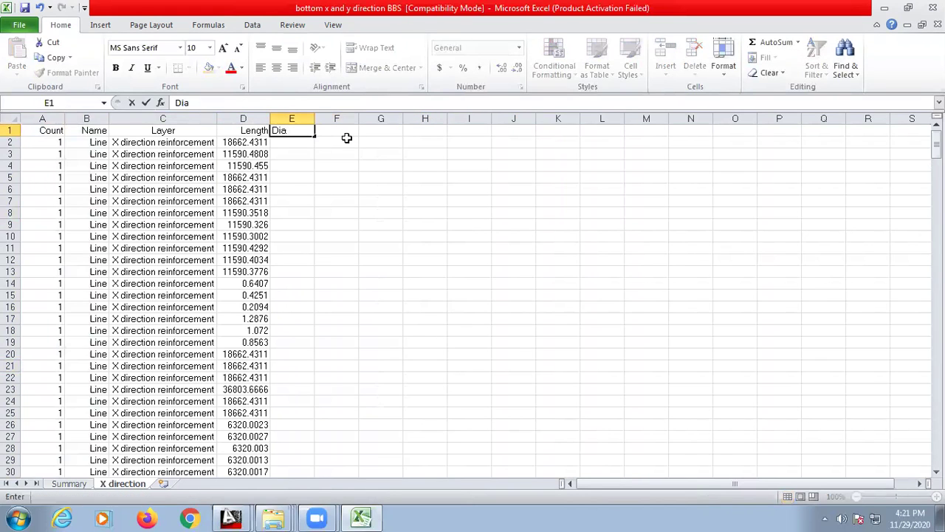
pyautogui.press('Return')
pyautogui.click(346, 138)
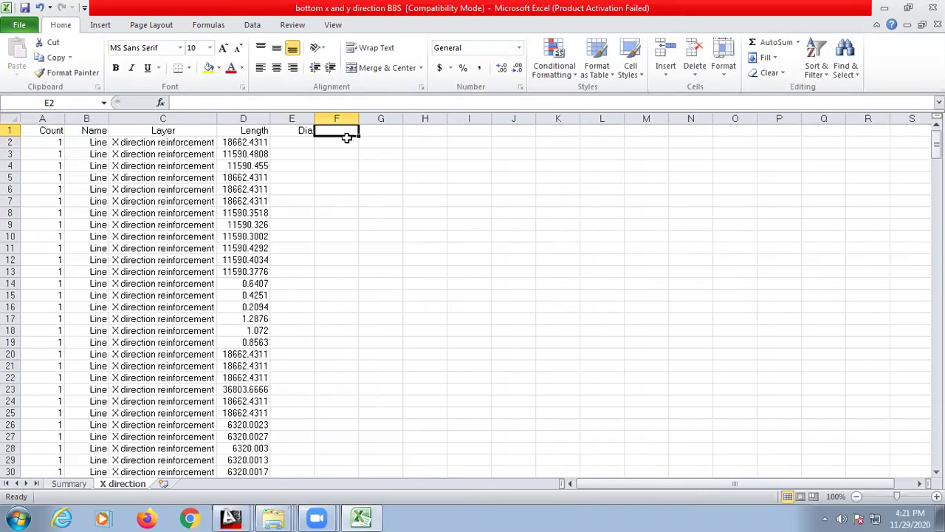
pyautogui.write('Ld')
pyautogui.press('Tab')
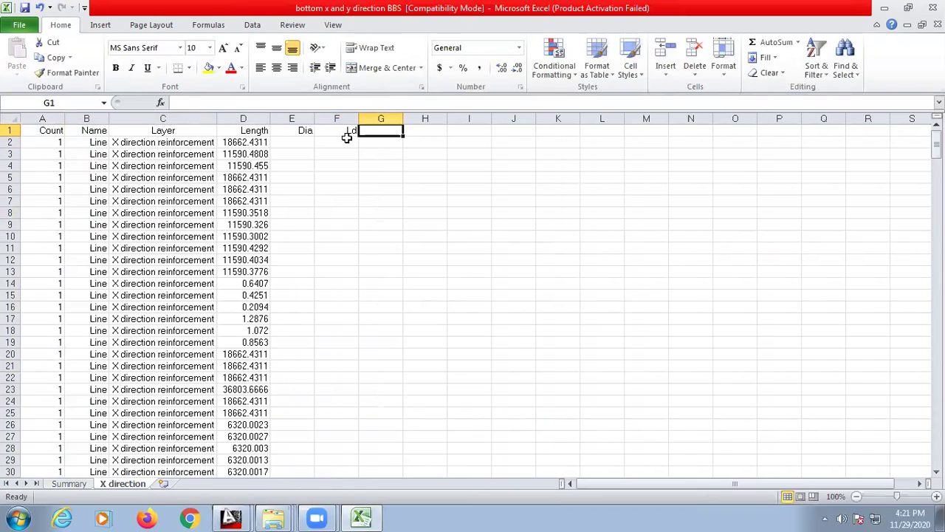
pyautogui.write('Total lengt')
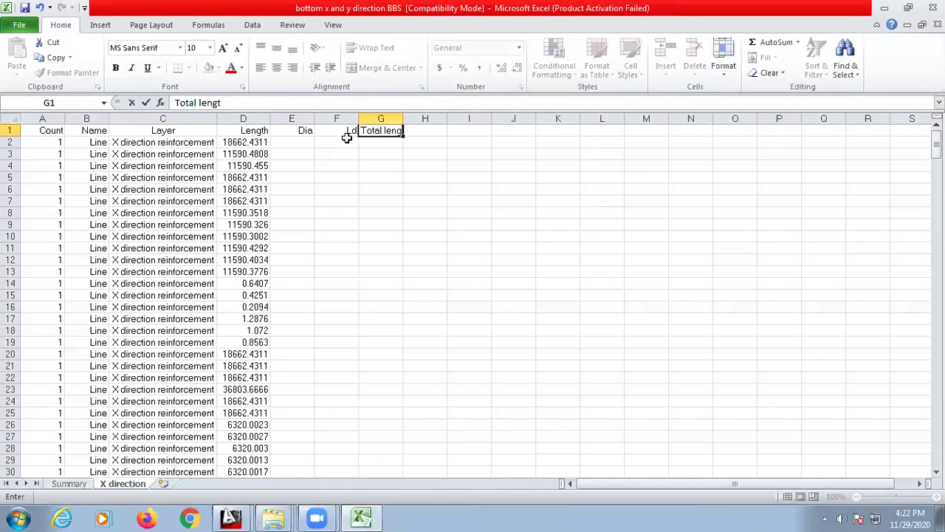
pyautogui.write('h')
pyautogui.click(347, 138)
pyautogui.click(404, 119)
pyautogui.doubleClick(403, 119)
# - Enter a bar diameter of 10 in the Dia column and fill it down all the data rows
pyautogui.click(305, 141)
pyautogui.write('10')
pyautogui.press('Return')
pyautogui.write('10')
pyautogui.press('Return')
pyautogui.moveTo(292, 142); pyautogui.dragTo(316, 470)
pyautogui.moveTo(291, 507); pyautogui.dragTo(289, 461)
pyautogui.scroll(11, 364, 230)
pyautogui.moveTo(937, 419); pyautogui.dragTo(936, 145)
# - Calculate the development length in F2 as 40 times the diameter, using =40*E2
pyautogui.click(345, 141)
pyautogui.write('+')
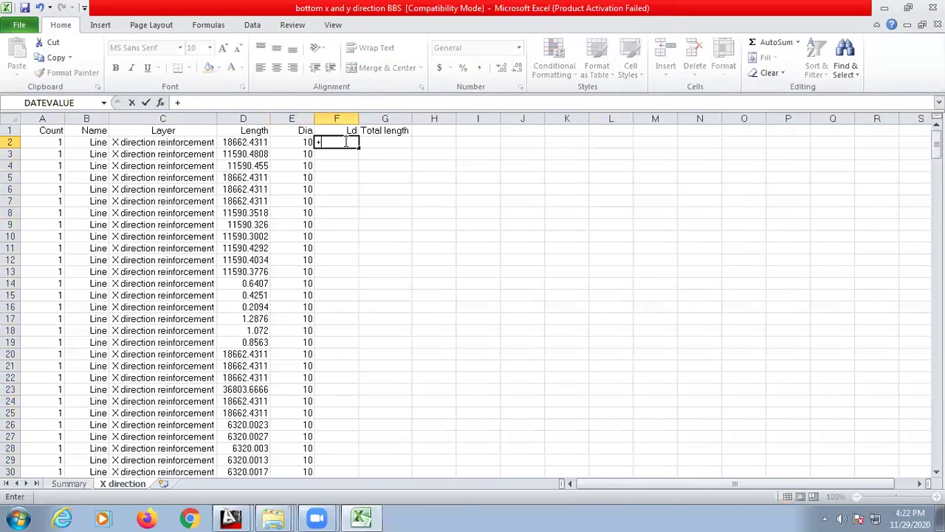
pyautogui.write('40*')
pyautogui.click(301, 141)
pyautogui.press('Return')
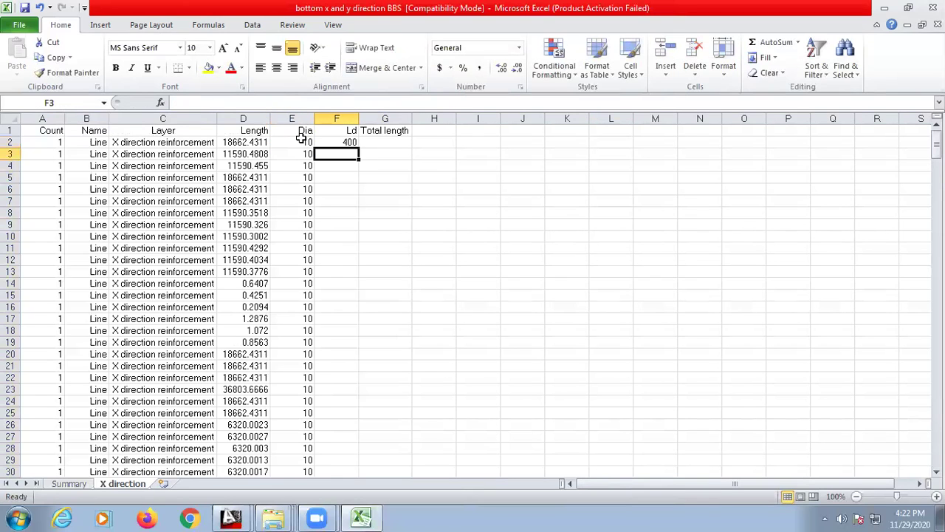
# - Widen the Total length column and enter the lap-inclusive formula +D2+ROUNDDOWN(D2/12000,0)*F2 in G2
pyautogui.click(382, 144)
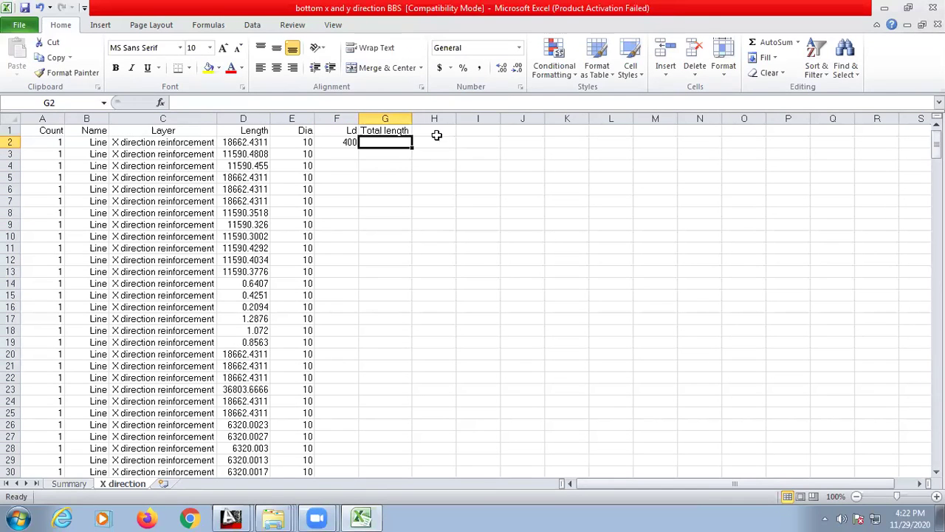
pyautogui.moveTo(410, 118); pyautogui.dragTo(439, 118)
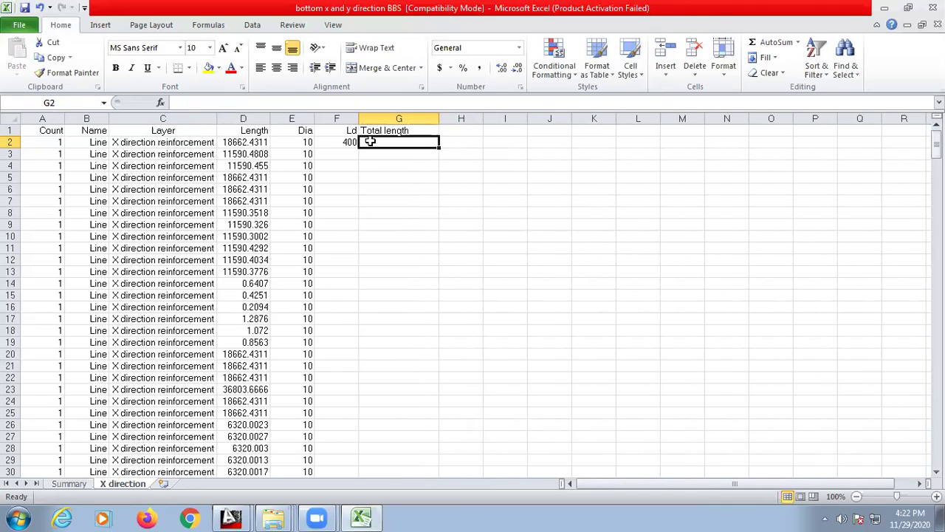
pyautogui.write('+')
pyautogui.press('Left')
pyautogui.press('Left')
pyautogui.press('Left')
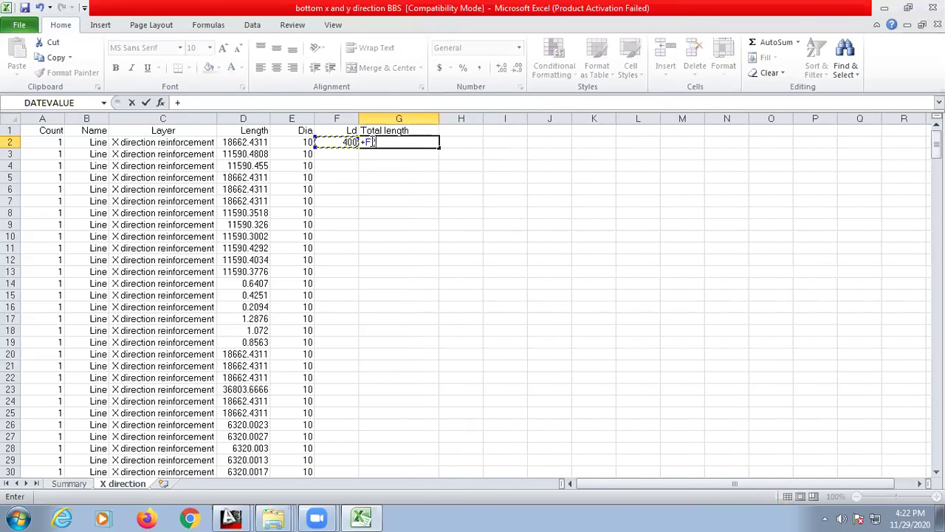
pyautogui.write('+')
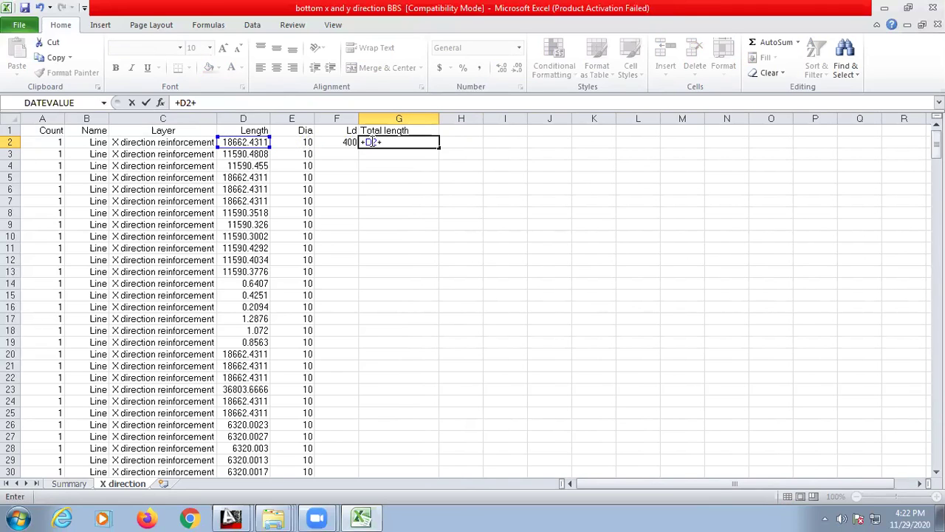
pyautogui.write('Round')
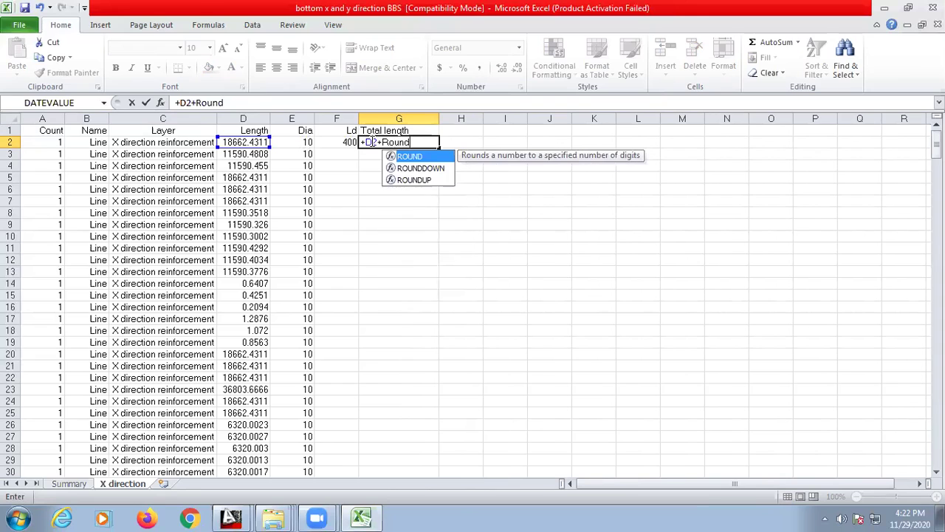
pyautogui.write('down(')
pyautogui.press('Left')
pyautogui.press('Left')
pyautogui.press('Left')
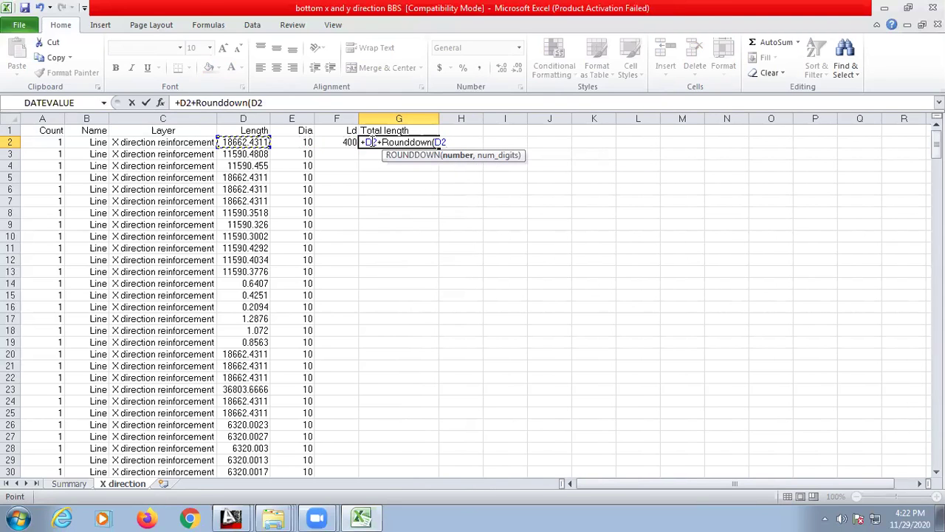
pyautogui.write('/12000,')
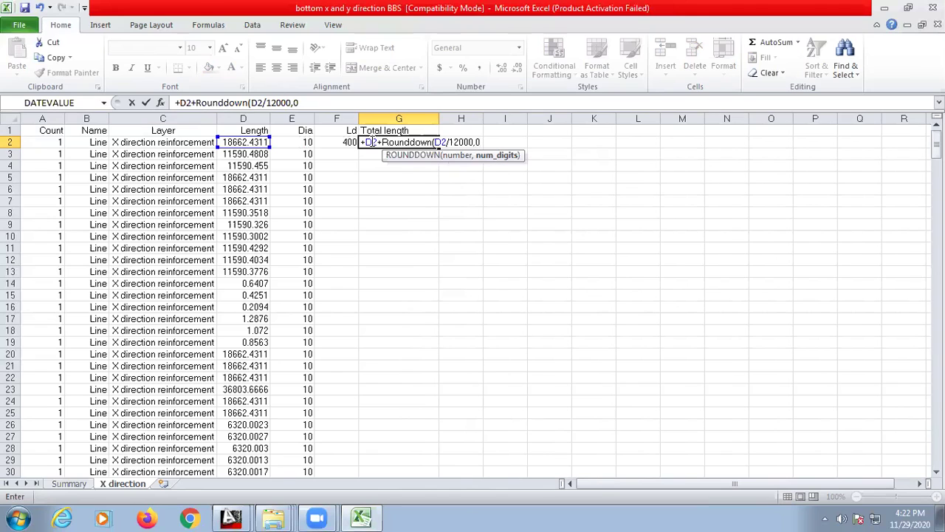
pyautogui.write('0)*F2')
pyautogui.press('Return')
# - Fill the Ld and Total length formulas from F2 and G2 down all the data rows
pyautogui.click(248, 145)
pyautogui.click(392, 140)
pyautogui.click(351, 142)
pyautogui.moveTo(352, 141); pyautogui.dragTo(446, 450)
pyautogui.scroll(10, 482, 363)
pyautogui.scroll(20, 483, 364)
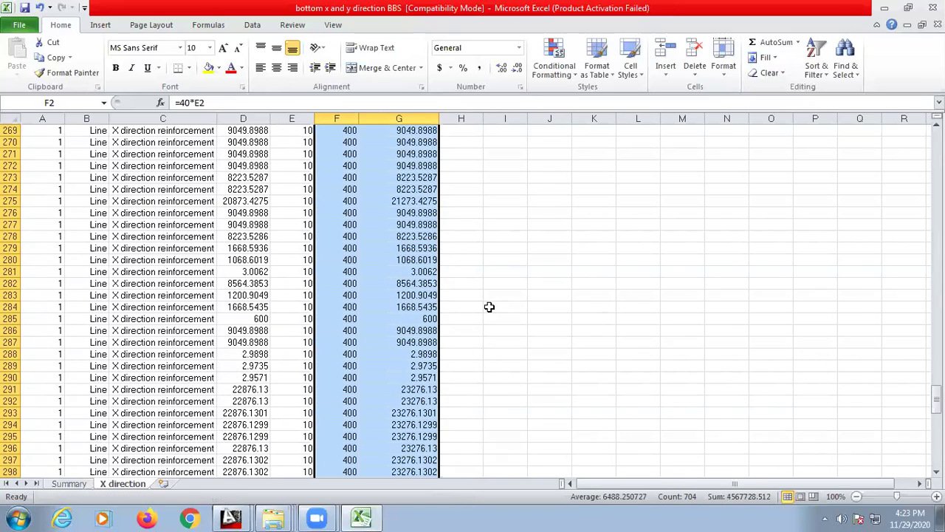
pyautogui.moveTo(937, 302); pyautogui.dragTo(937, 137)
# - Add the header Wt in I1
pyautogui.click(404, 131)
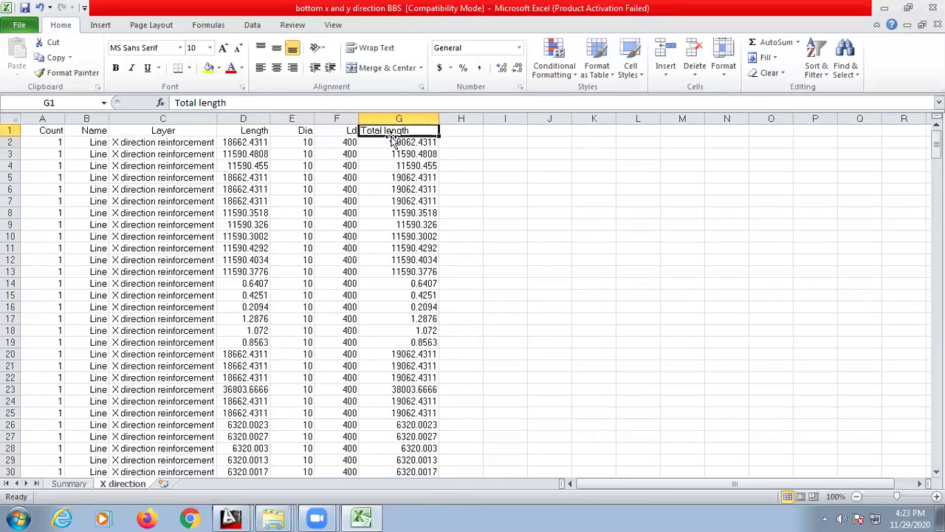
pyautogui.click(489, 132)
pyautogui.write('Wt')
pyautogui.press('Return')
# - Enter the bar weight formula +G2*E2*E2/162*A2 in I2, under the Wt header
pyautogui.write('+')
pyautogui.press('Left')
pyautogui.press('Left')
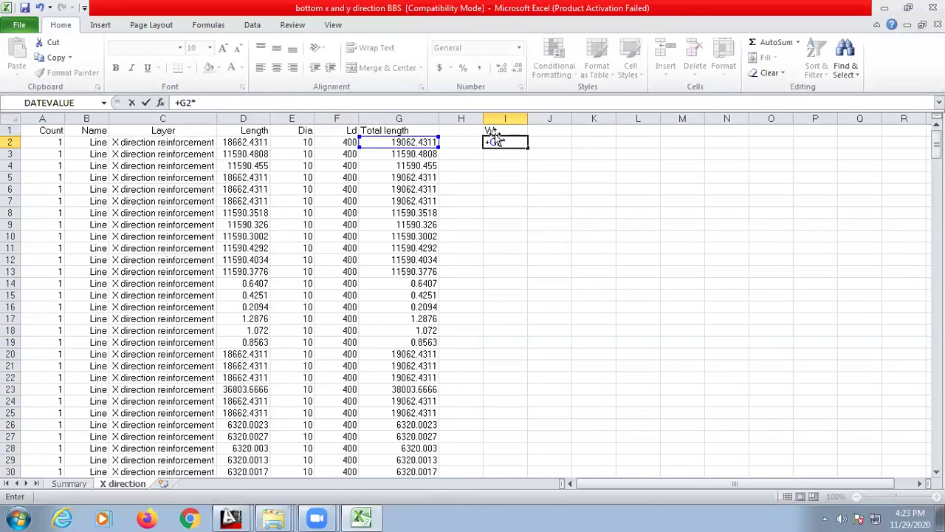
pyautogui.write('*')
pyautogui.press('Left')
pyautogui.press('Left')
pyautogui.press('Left')
pyautogui.press('Left')
pyautogui.write('*')
pyautogui.press('Left')
pyautogui.press('Left')
pyautogui.press('Left')
pyautogui.press('Left')
pyautogui.write('/162*')
pyautogui.press('Left')
pyautogui.press('Left')
pyautogui.press('Left')
pyautogui.press('Left')
pyautogui.press('Left')
pyautogui.press('Left')
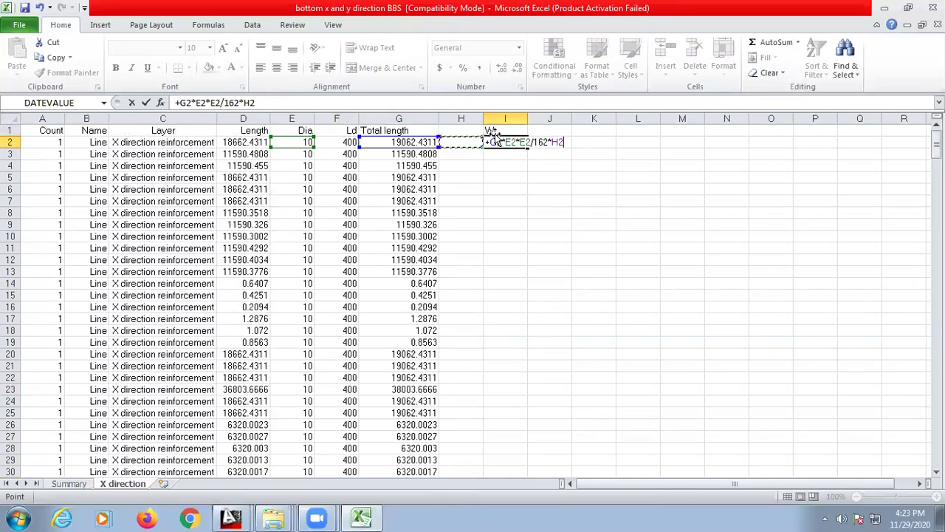
pyautogui.press('Left')
pyautogui.press('Return')
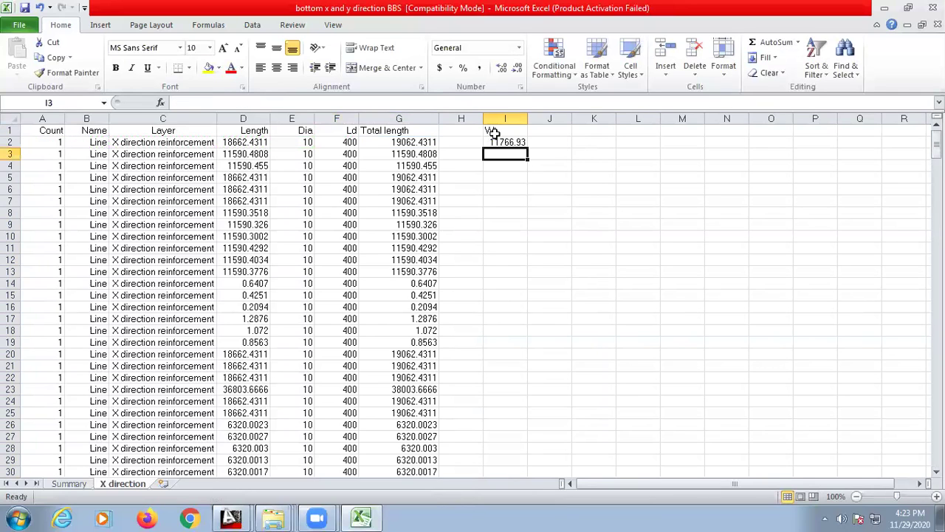
pyautogui.click(506, 142)
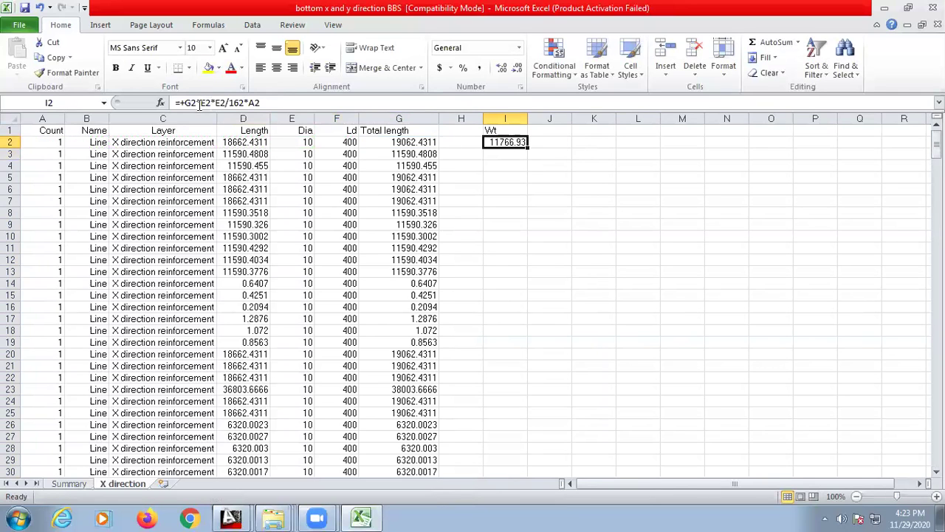
# - Bracket the E2*E2/162 term in the I2 weight formula and fill it down the Wt column to row 353
pyautogui.click(250, 105)
pyautogui.write('(')
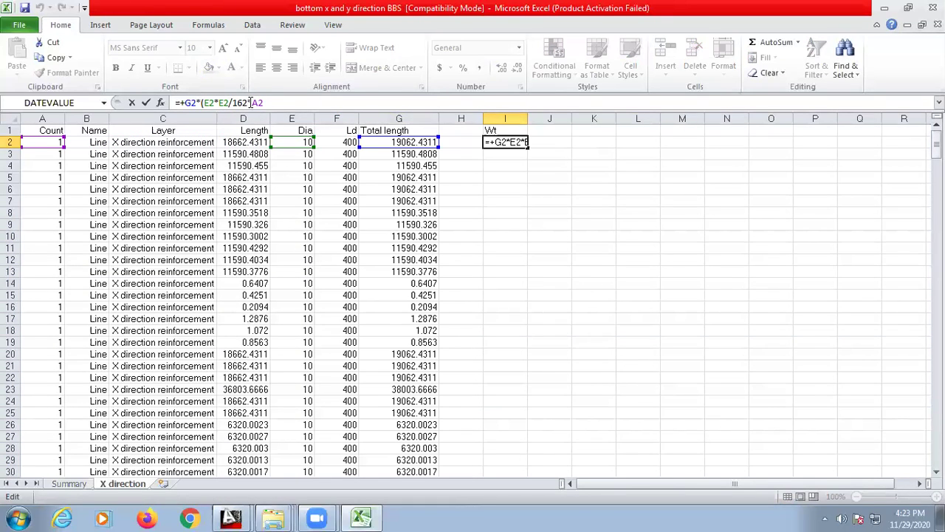
pyautogui.write(')')
pyautogui.press('Return')
pyautogui.click(506, 142)
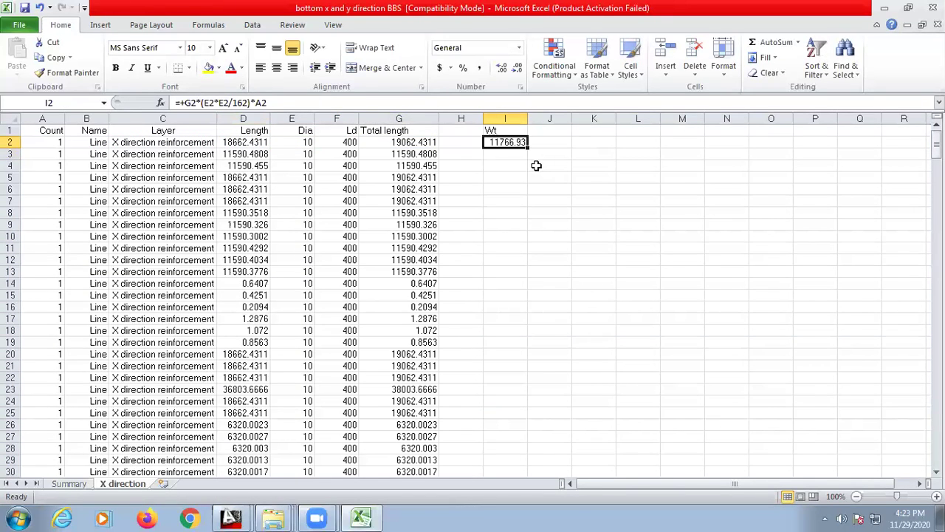
pyautogui.moveTo(529, 146); pyautogui.dragTo(500, 461)
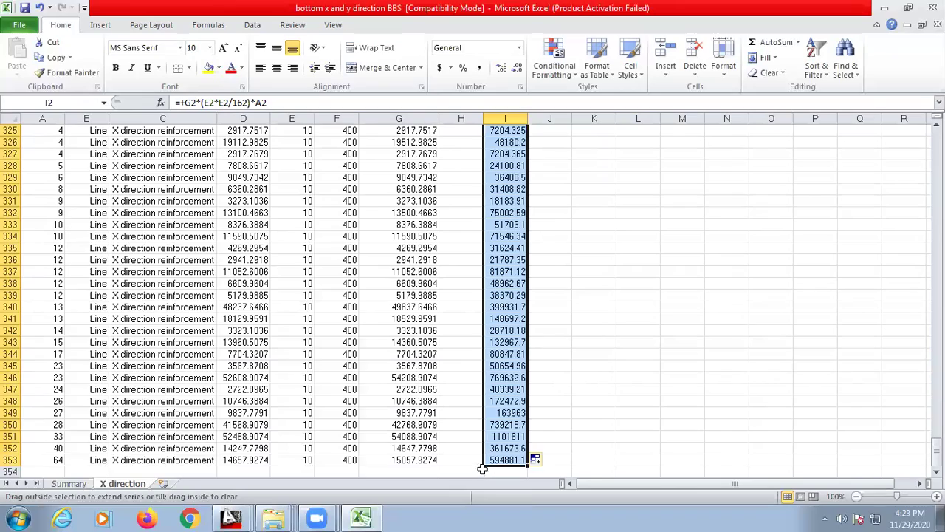
# - Total the Wt column in I355 with the formula SUM(I2:I354)
pyautogui.scroll(-3, 500, 446)
pyautogui.click(500, 377)
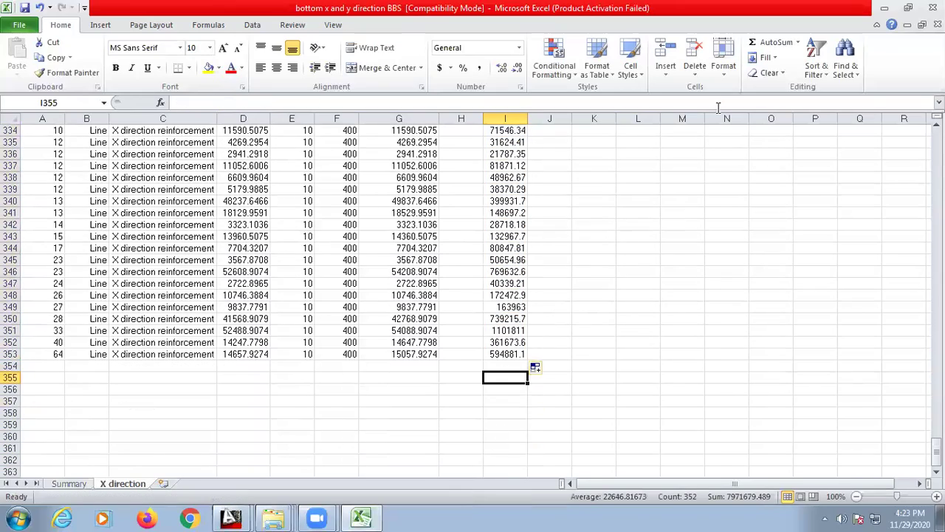
pyautogui.click(753, 43)
pyautogui.scroll(20, 557, 325)
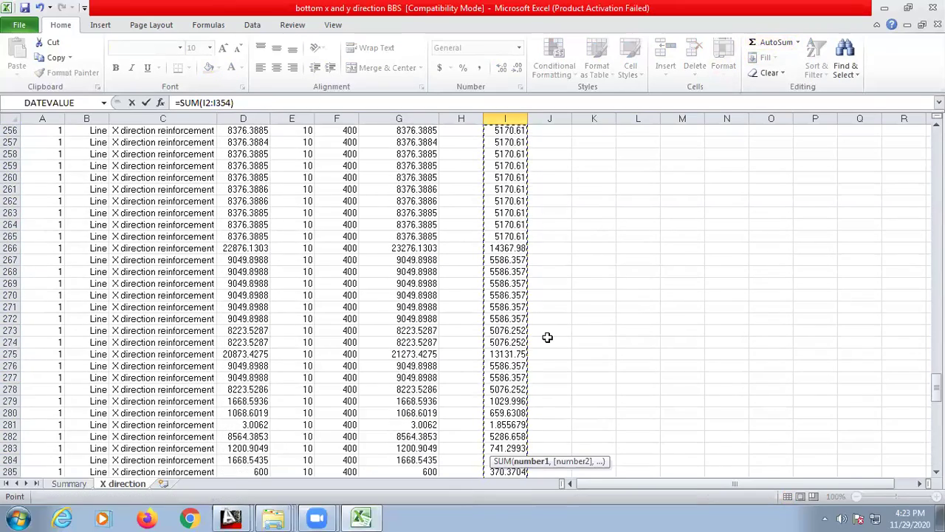
pyautogui.press('Return')
pyautogui.click(508, 460)
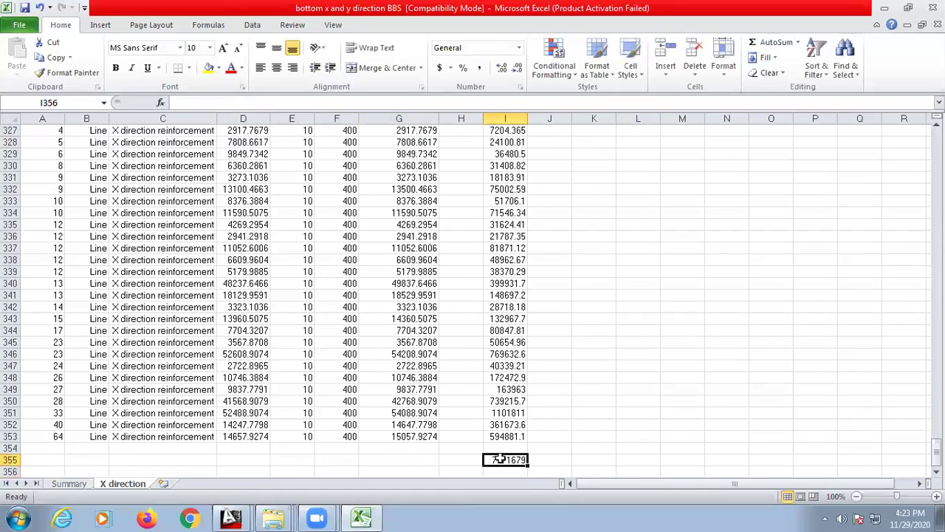
# - Merge and center cells A355 to H355 in the total row and label them KG
pyautogui.scroll(-1, 514, 471)
pyautogui.moveTo(23, 423); pyautogui.dragTo(446, 424)
pyautogui.click(387, 67)
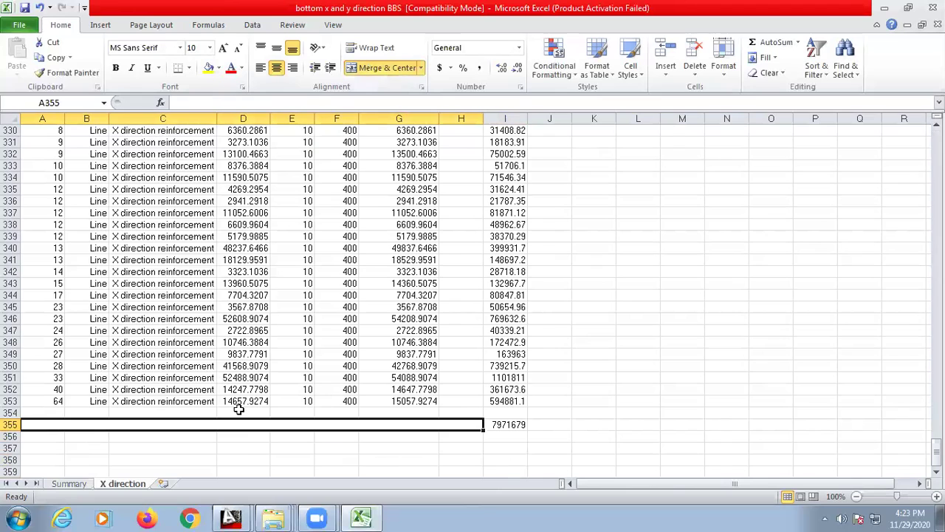
pyautogui.click(245, 415)
pyautogui.doubleClick(247, 425)
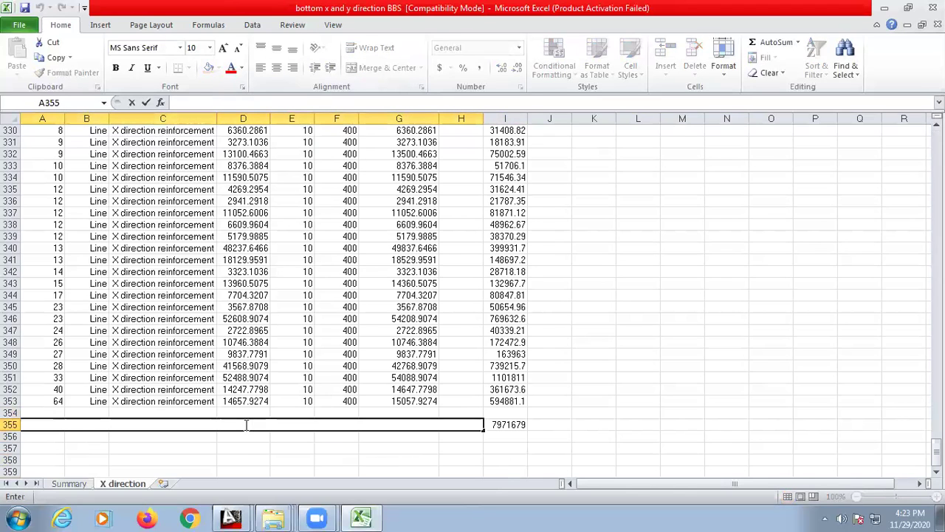
pyautogui.write('KG')
pyautogui.press('Return')
# - Enter the formula +I355/1000 in I356, directly below the Wt total
pyautogui.press('Right')
pyautogui.press('Right')
pyautogui.press('Right')
pyautogui.press('Right')
pyautogui.press('Right')
pyautogui.press('Right')
pyautogui.press('Right')
pyautogui.press('Right')
pyautogui.write('+')
pyautogui.press('Up')
pyautogui.write('/1000')
pyautogui.press('Return')
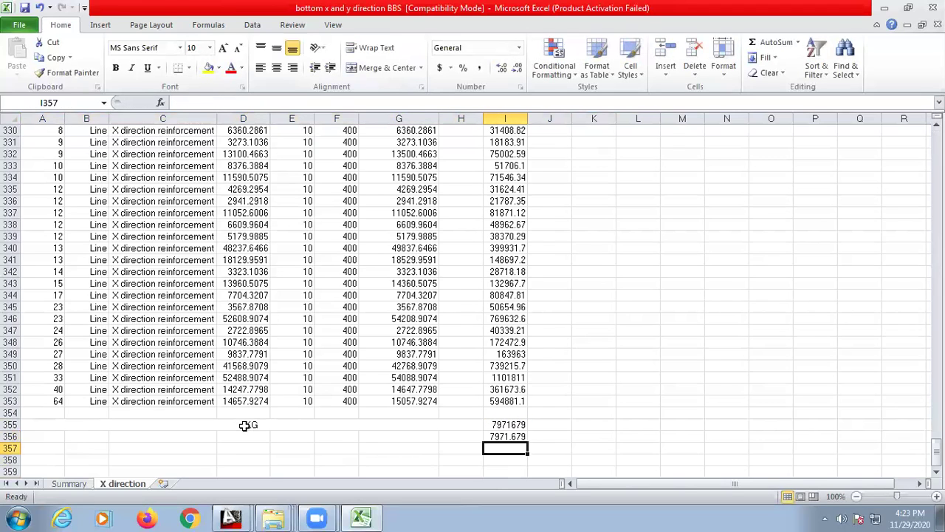
pyautogui.click(517, 437)
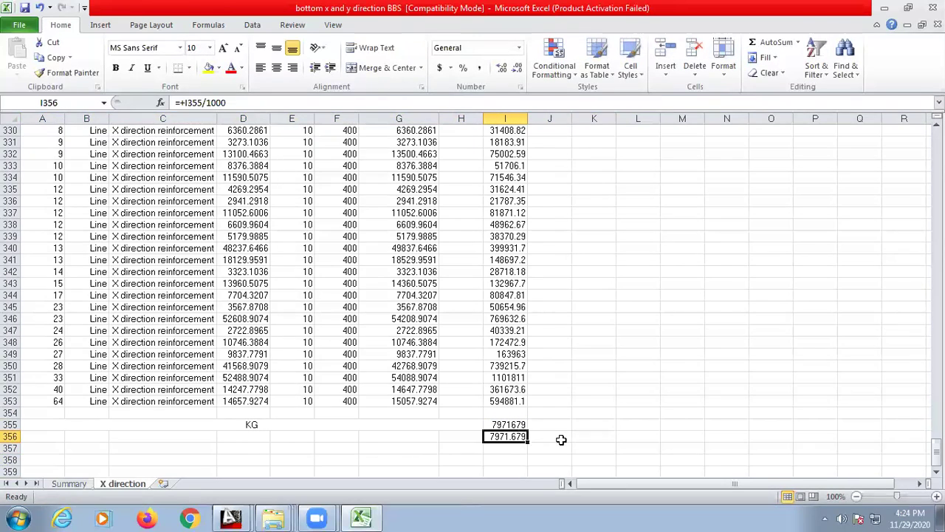
pyautogui.moveTo(562, 439); pyautogui.dragTo(560, 443)
pyautogui.click(504, 439)
# - Review the bar lengths in the Length column from D2 down to the end of the data
pyautogui.scroll(20, 270, 252)
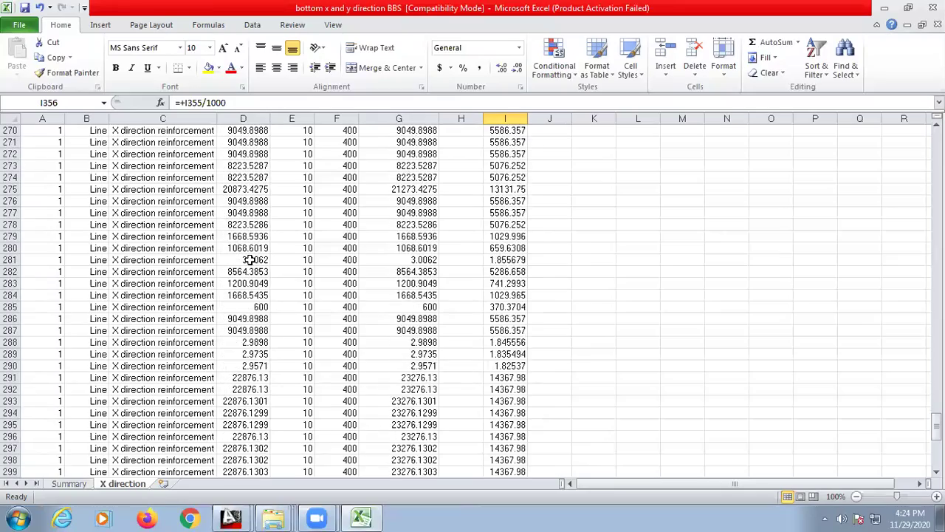
pyautogui.scroll(20, 248, 260)
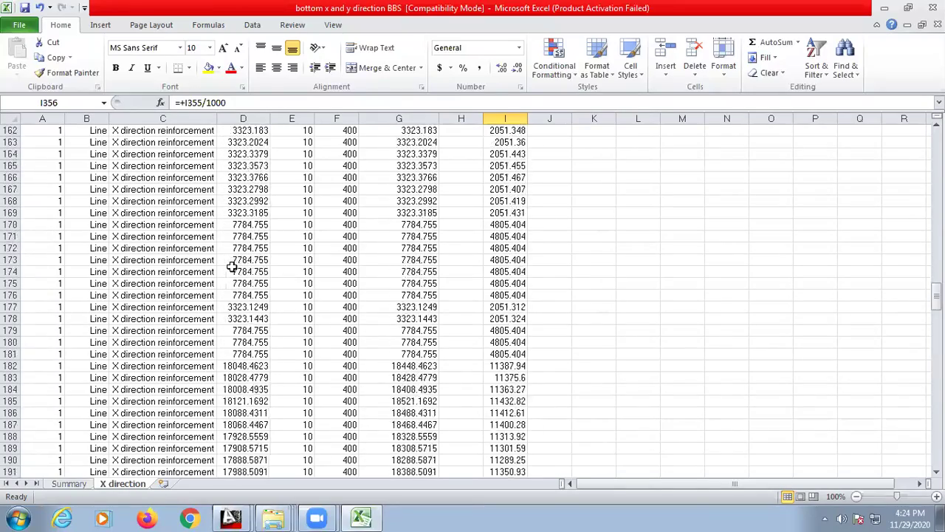
pyautogui.scroll(20, 232, 267)
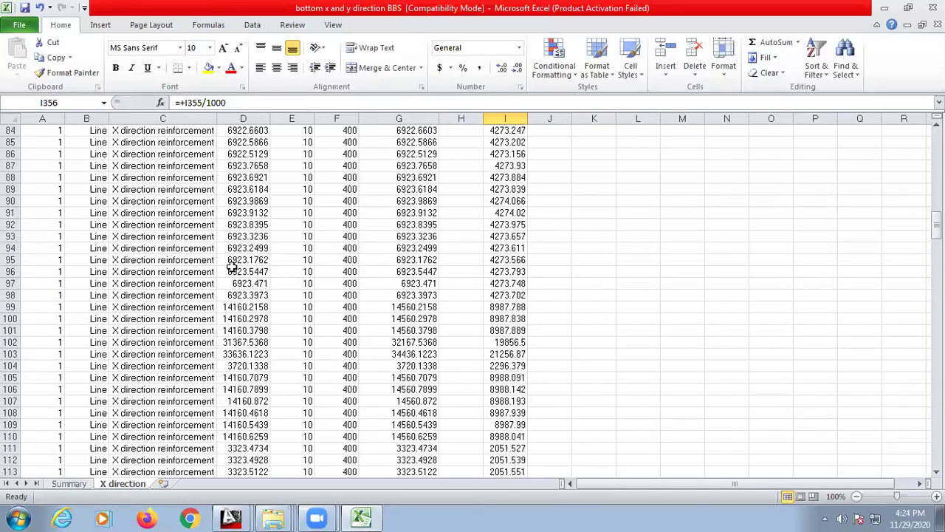
pyautogui.scroll(20, 232, 271)
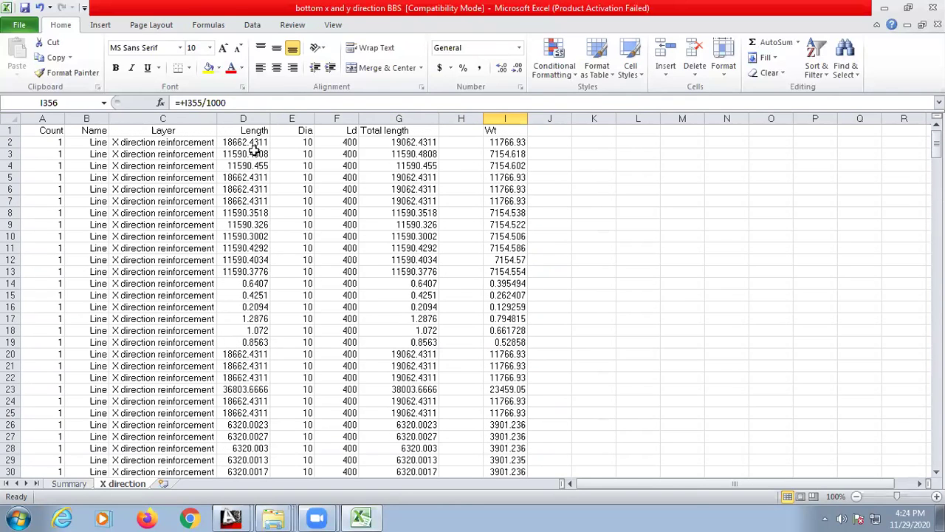
pyautogui.moveTo(254, 144); pyautogui.dragTo(252, 247)
pyautogui.moveTo(240, 485); pyautogui.dragTo(241, 507)
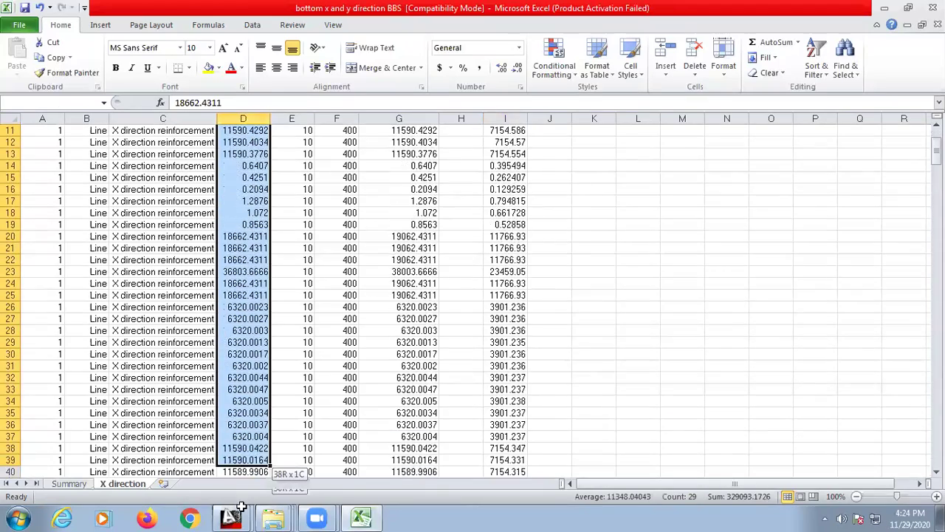
pyautogui.click(38, 311)
pyautogui.scroll(7, 247, 148)
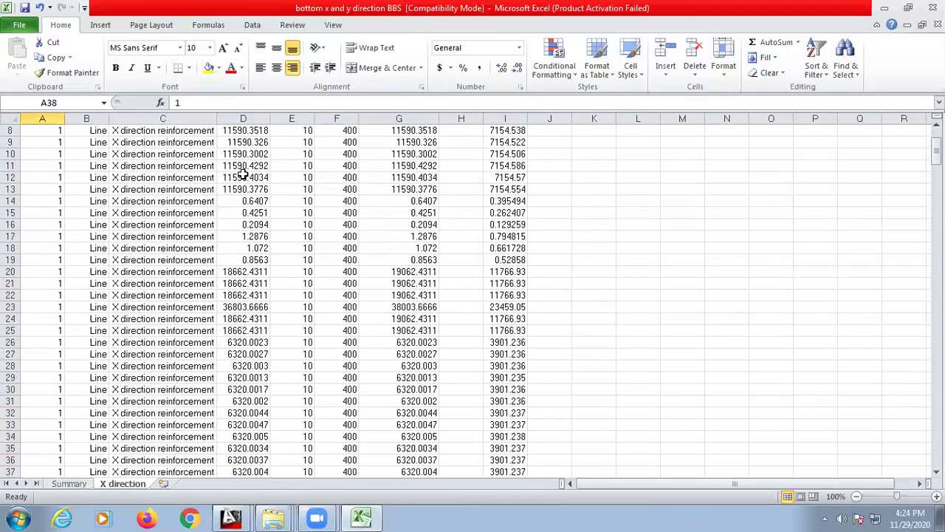
pyautogui.moveTo(249, 365); pyautogui.dragTo(244, 510)
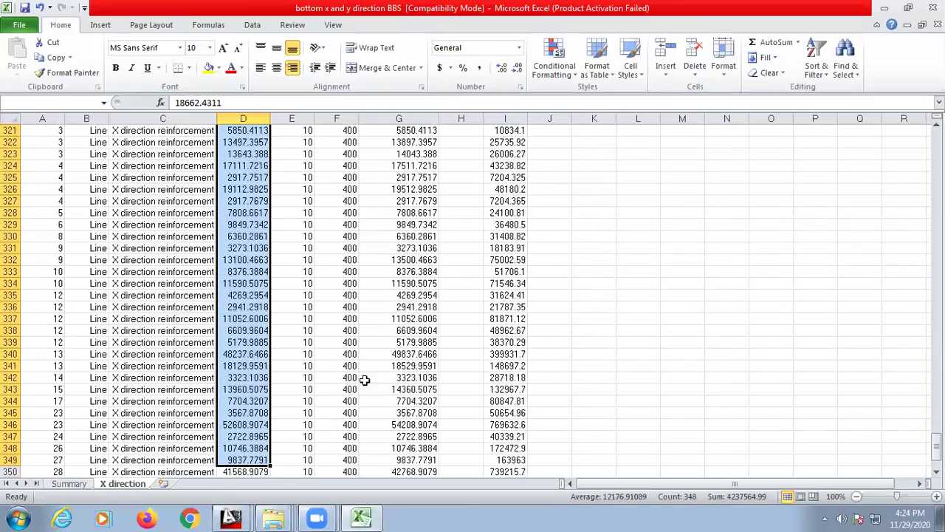
pyautogui.click(342, 352)
pyautogui.scroll(-4, 342, 350)
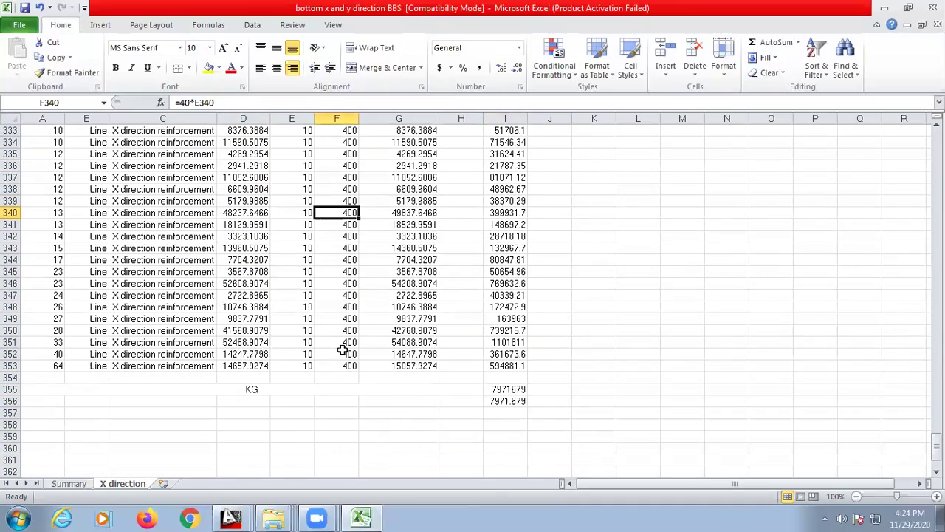
# - Compare the Wt total in I355 with the value divided by 1000 in I356
pyautogui.click(499, 390)
pyautogui.click(497, 401)
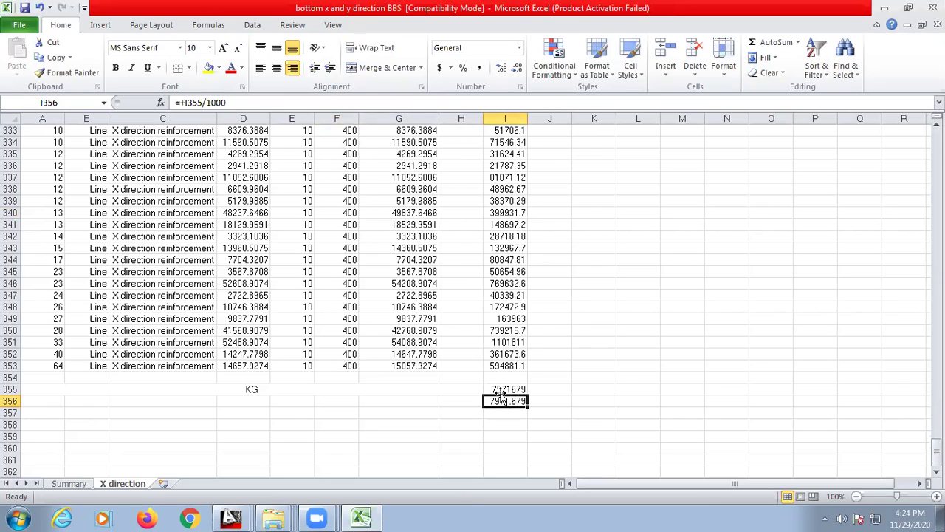
pyautogui.click(508, 401)
pyautogui.click(507, 389)
pyautogui.click(508, 401)
pyautogui.click(508, 390)
pyautogui.click(508, 401)
pyautogui.click(508, 390)
pyautogui.click(508, 401)
pyautogui.click(508, 390)
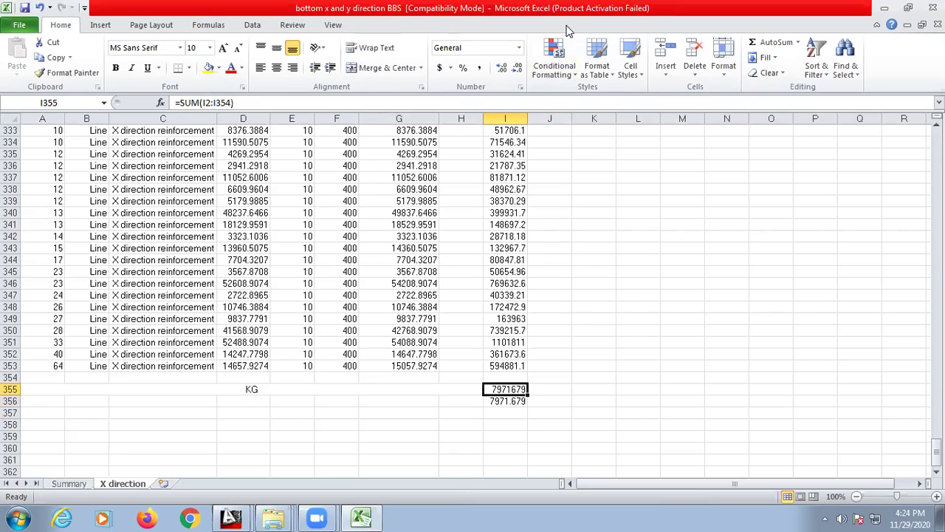